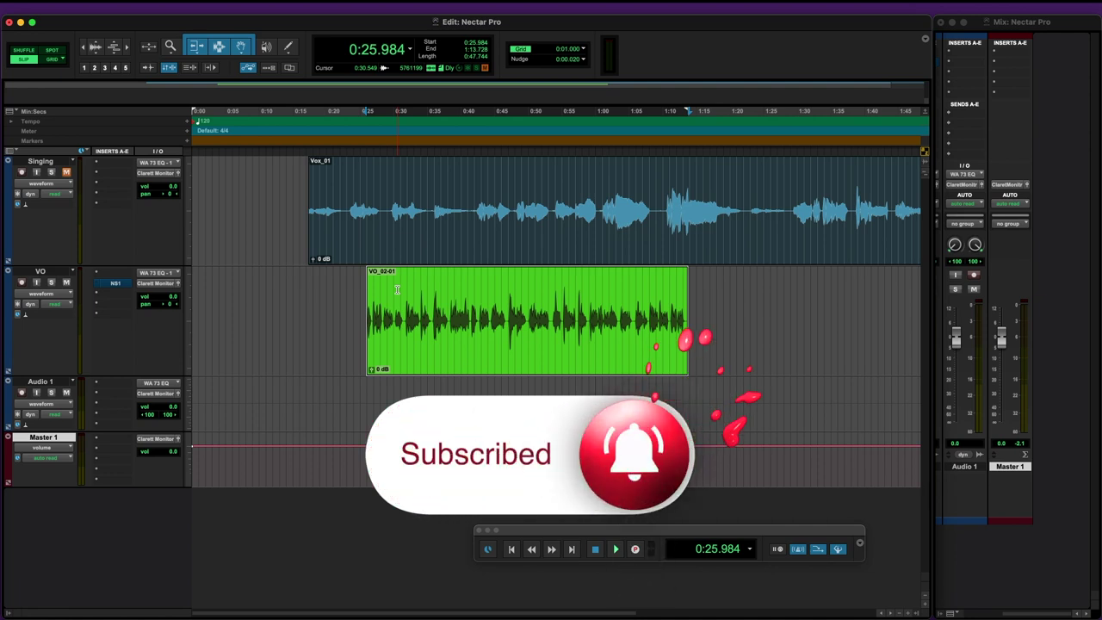
Step: Select the Vox_01 clip on the Singing track
click(512, 241)
click(511, 308)
click(516, 234)
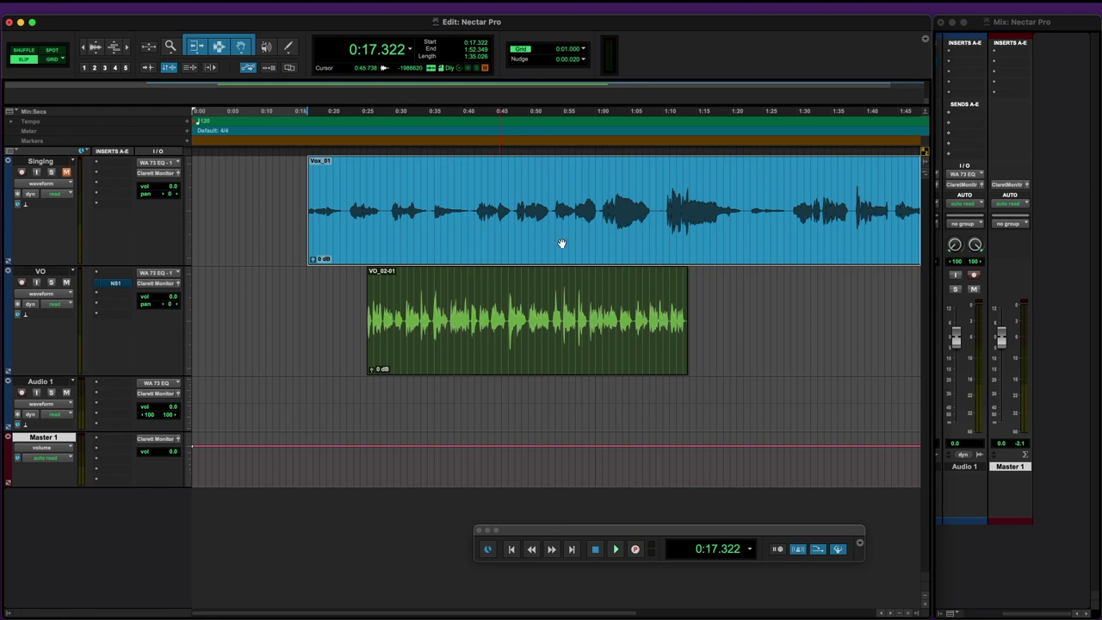
click(529, 360)
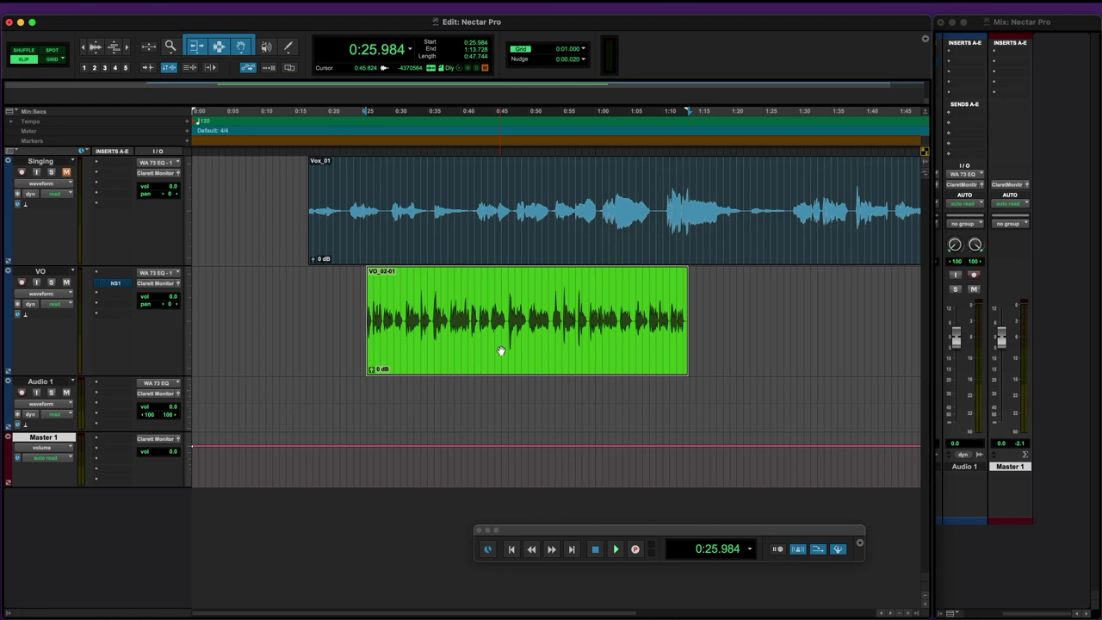
click(451, 238)
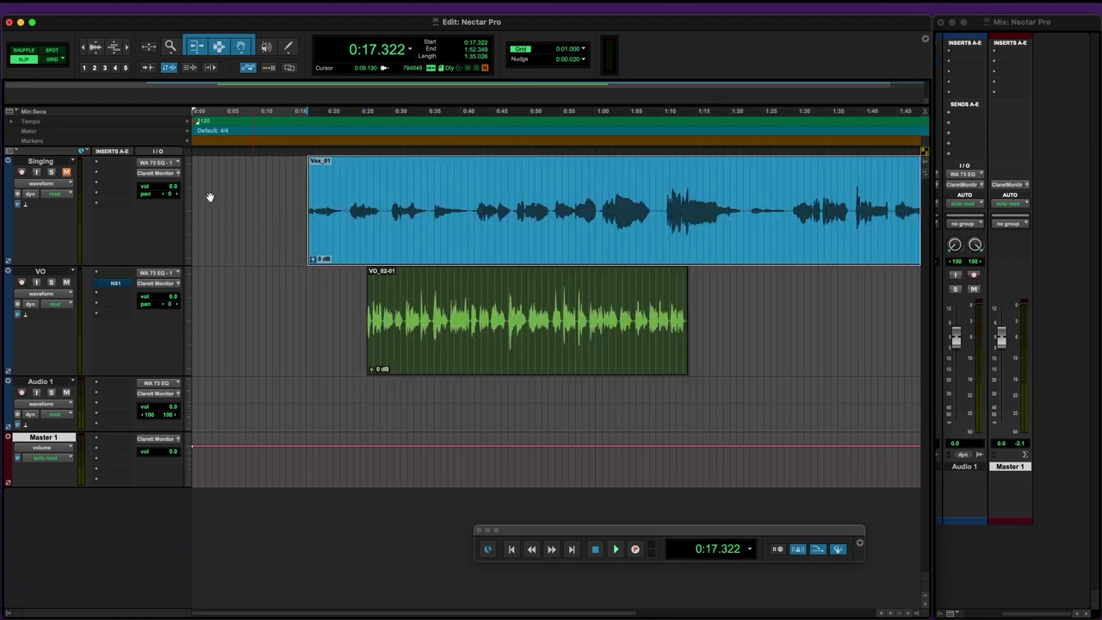
click(118, 165)
mouse_move(118, 166)
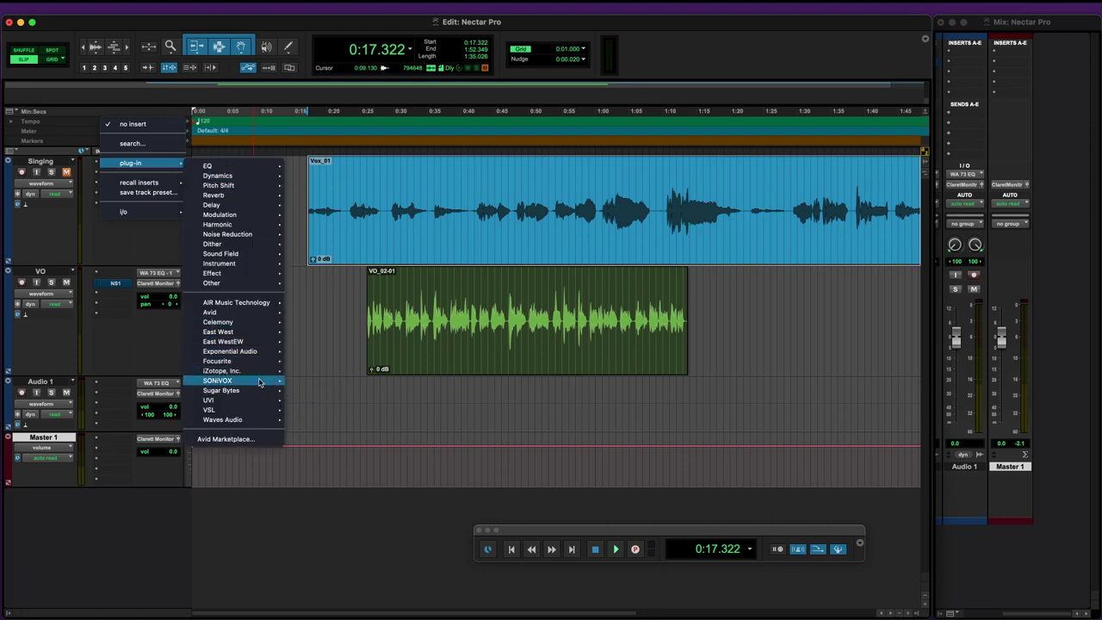
click(130, 230)
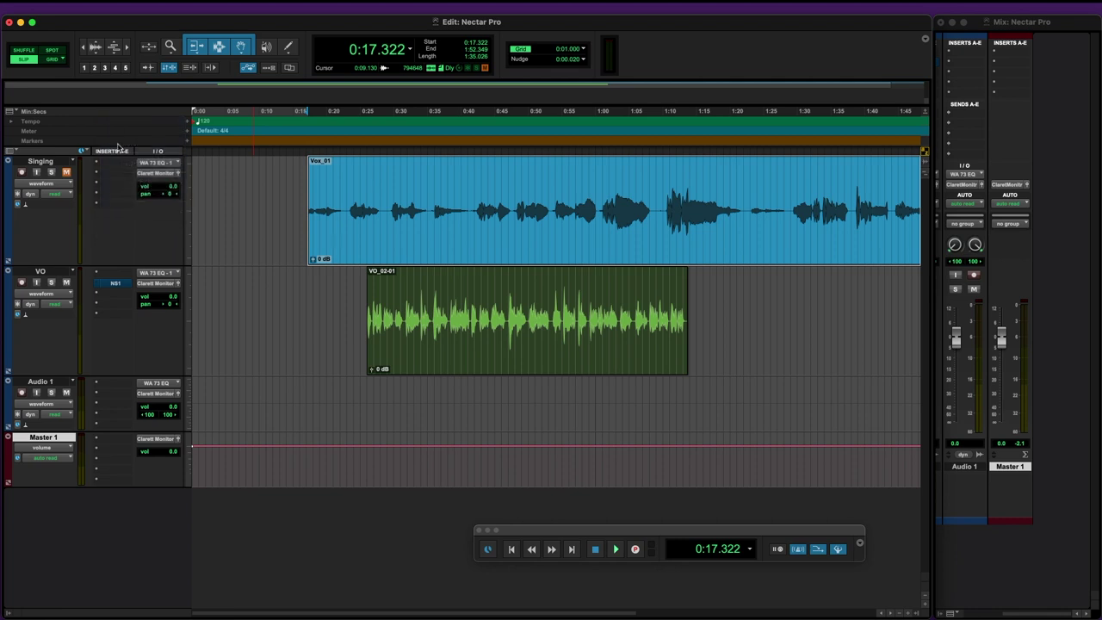
Step: Add the iZotope Nectar Pro (mono) plug-in to the Singing track's first insert and move its window higher
click(115, 163)
mouse_move(115, 165)
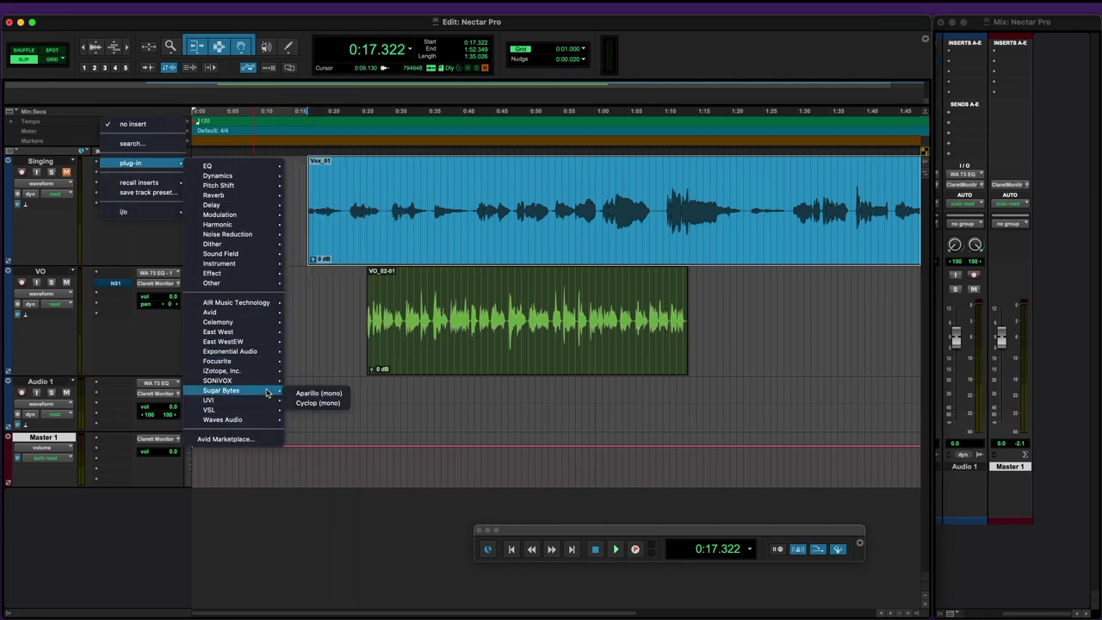
mouse_move(269, 373)
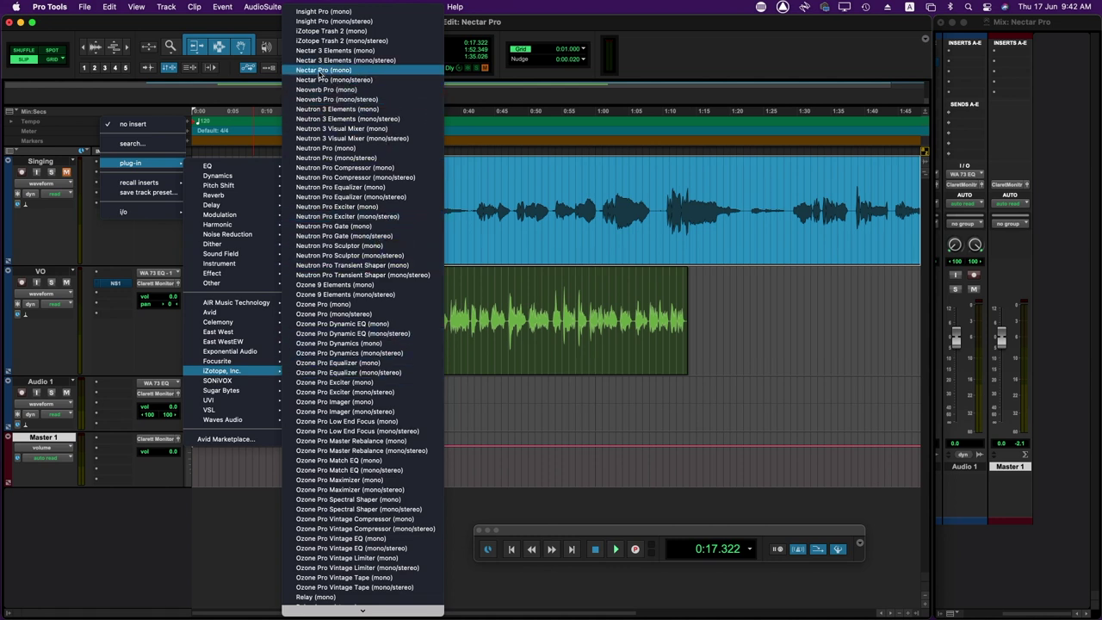
click(383, 72)
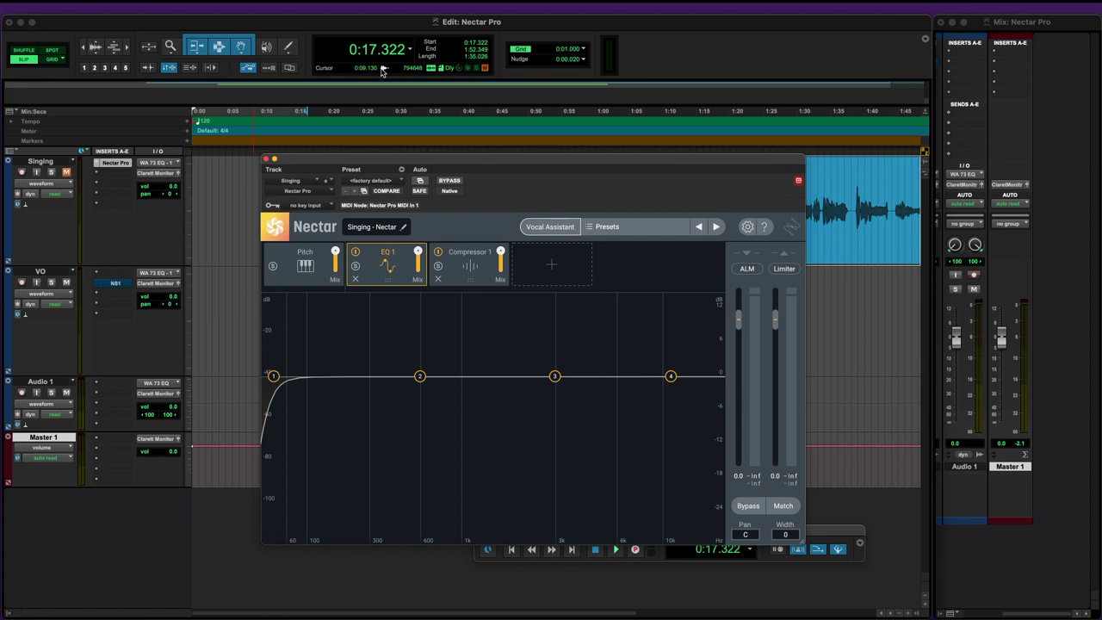
drag(511, 160, 500, 116)
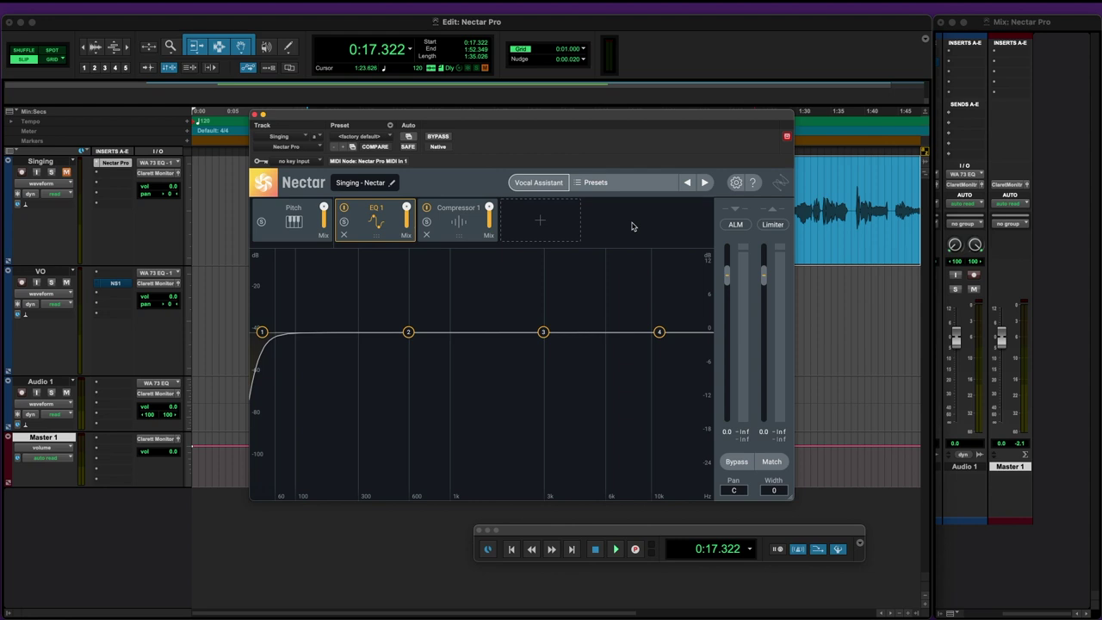
Step: Examine the modules that can be added to the Nectar chain and the controls of Compressor 1 and EQ 1
click(565, 231)
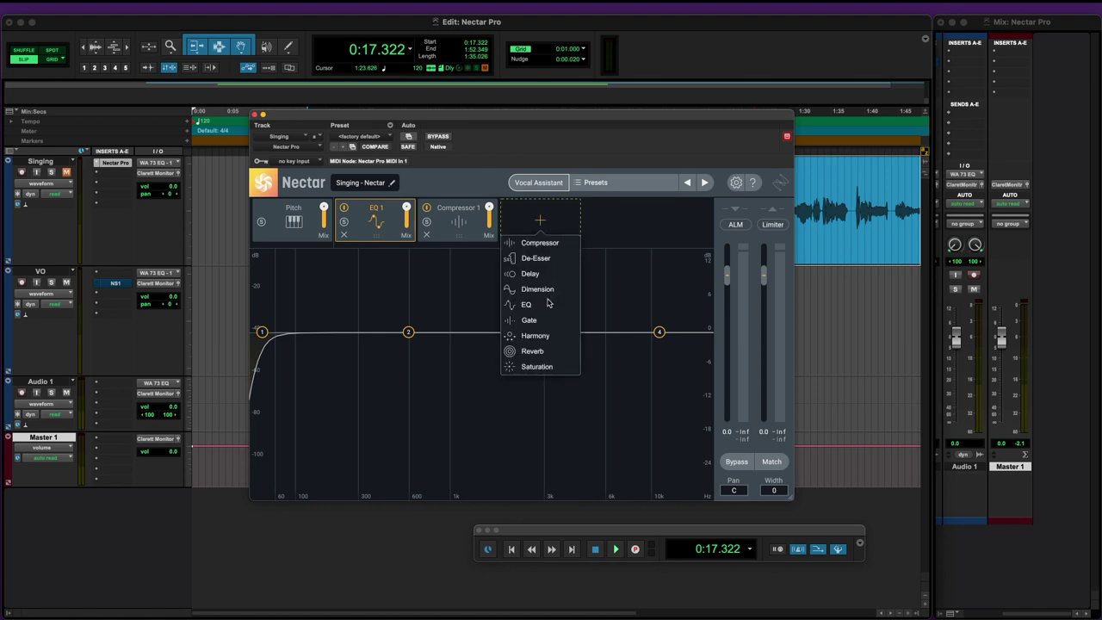
click(639, 214)
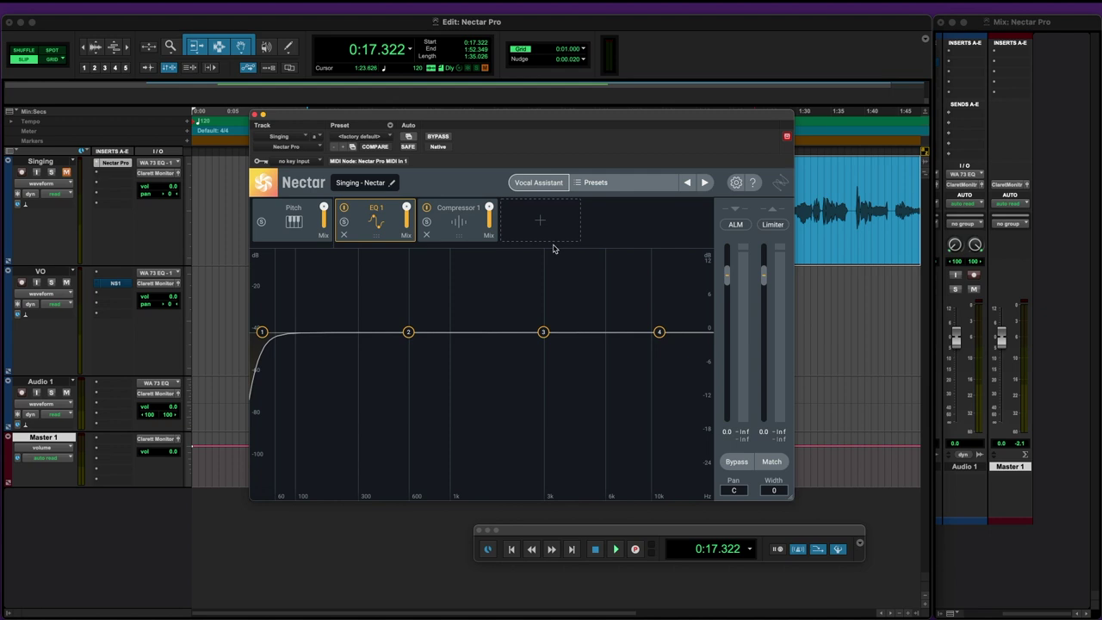
click(464, 241)
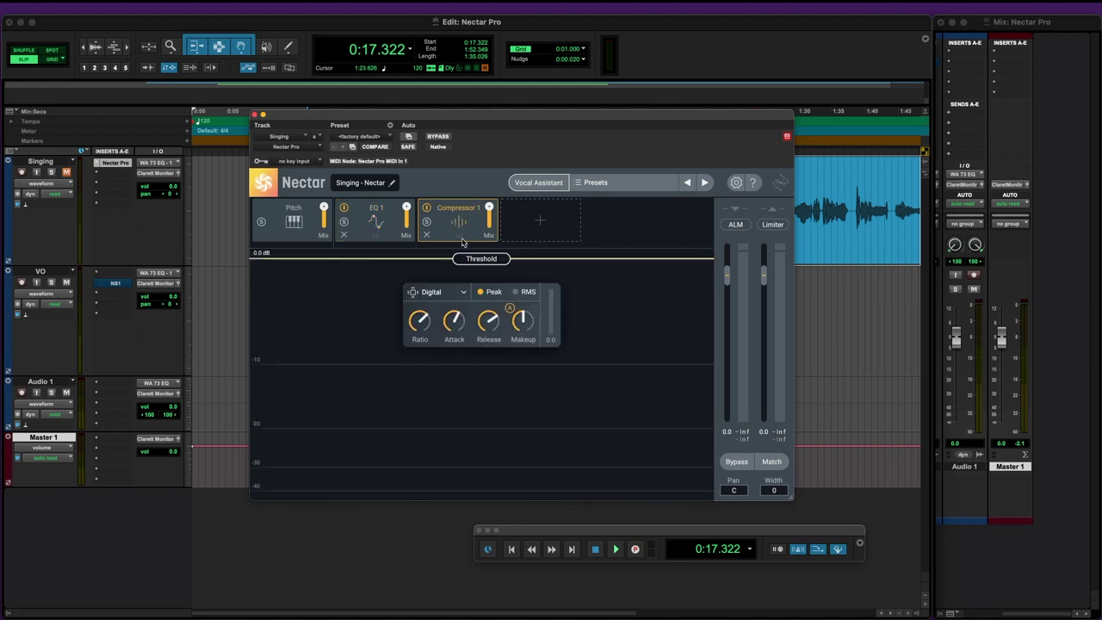
click(373, 216)
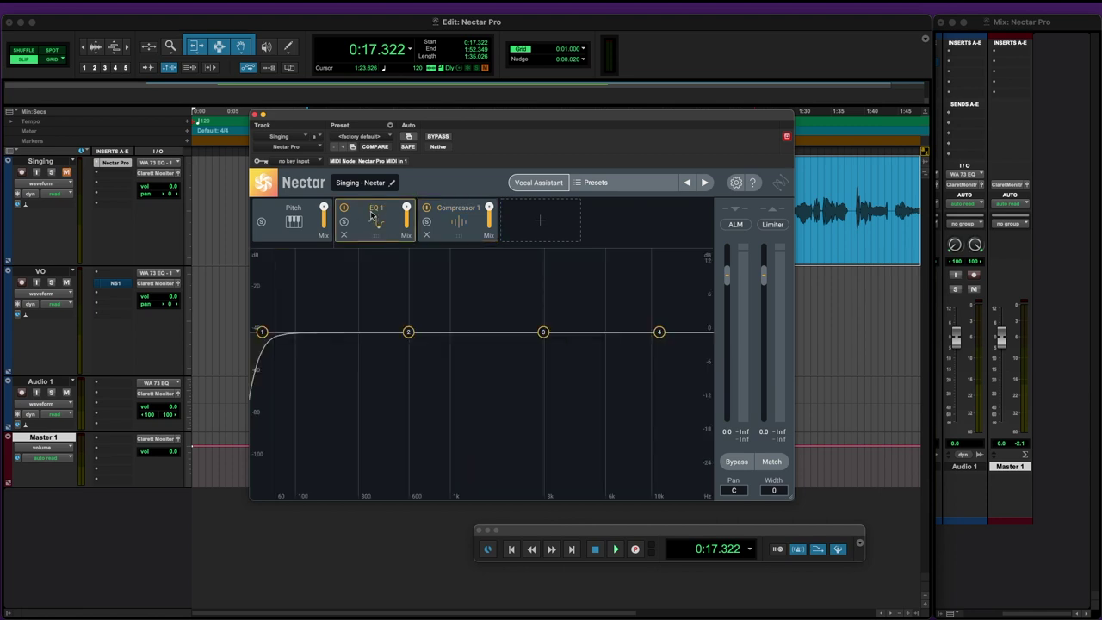
Step: Browse the iZotope factory presets in the Cleanup, Music and Dialogue folders, and close the preset browser
click(591, 185)
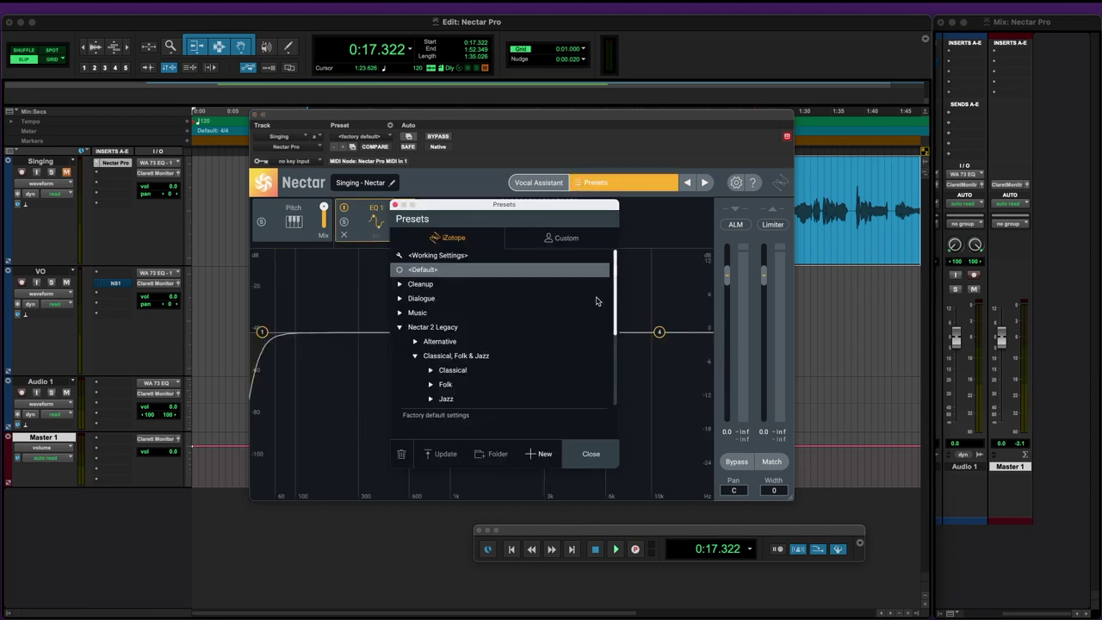
drag(614, 276, 611, 238)
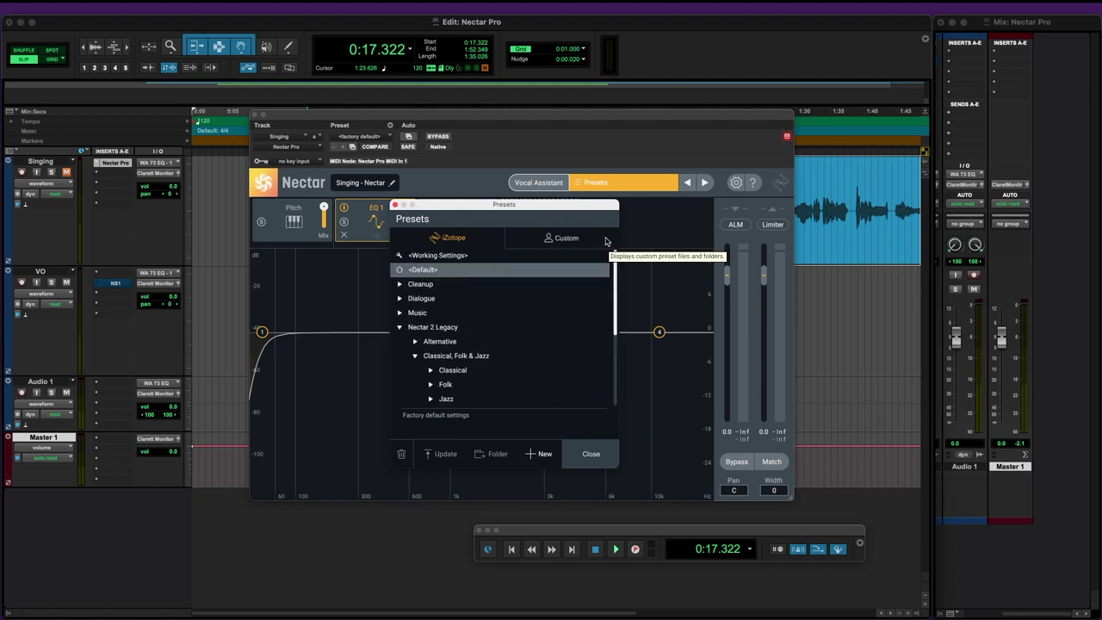
click(400, 285)
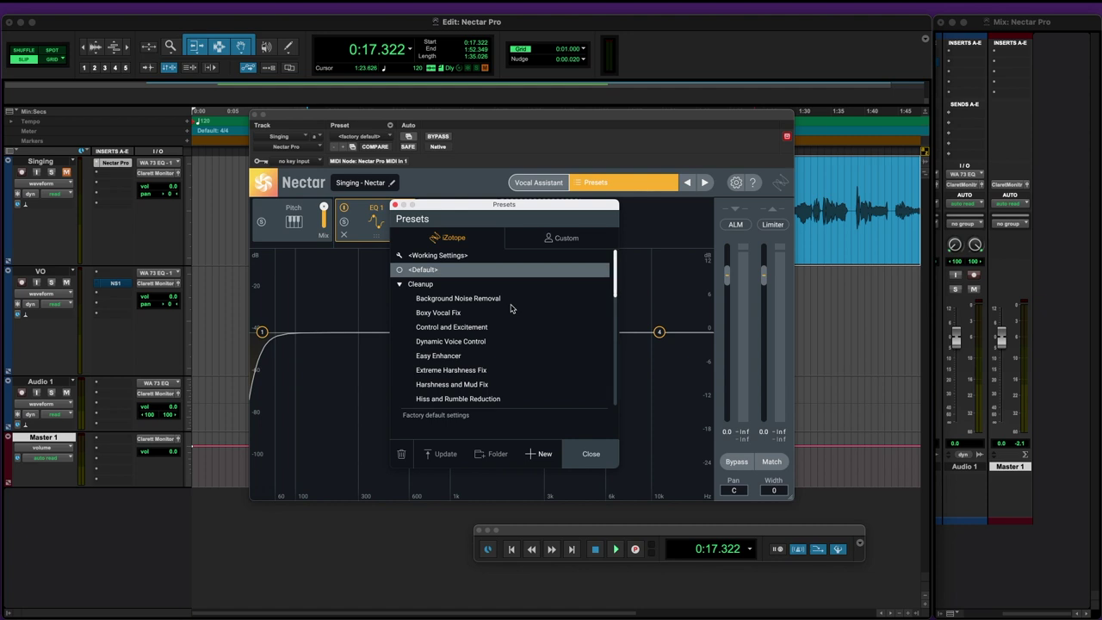
scroll(511, 308, down, 3)
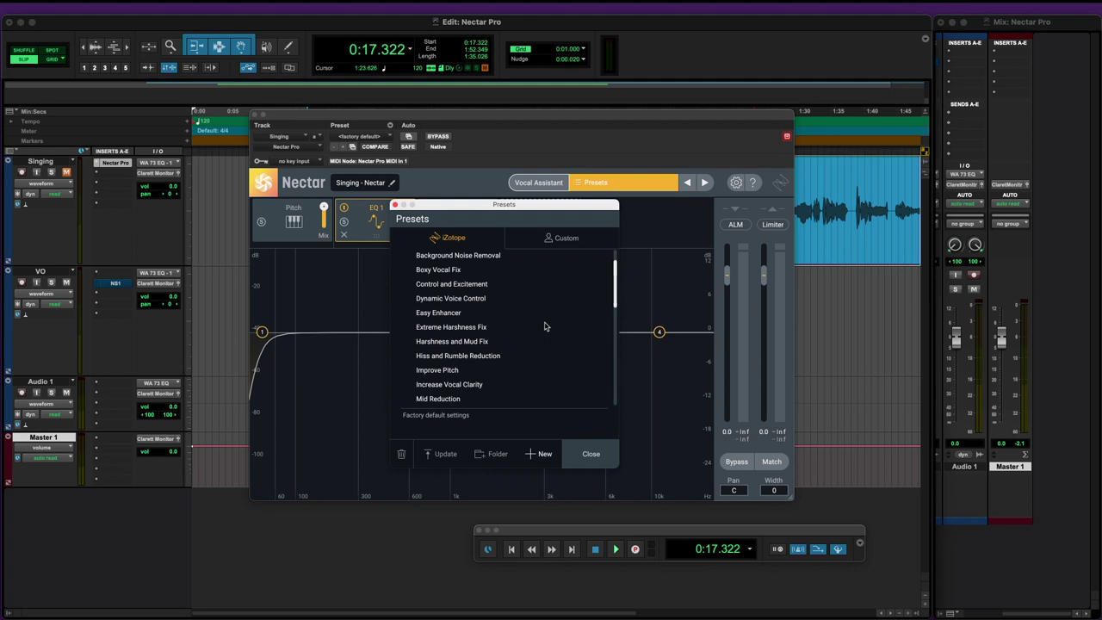
scroll(544, 326, down, 3)
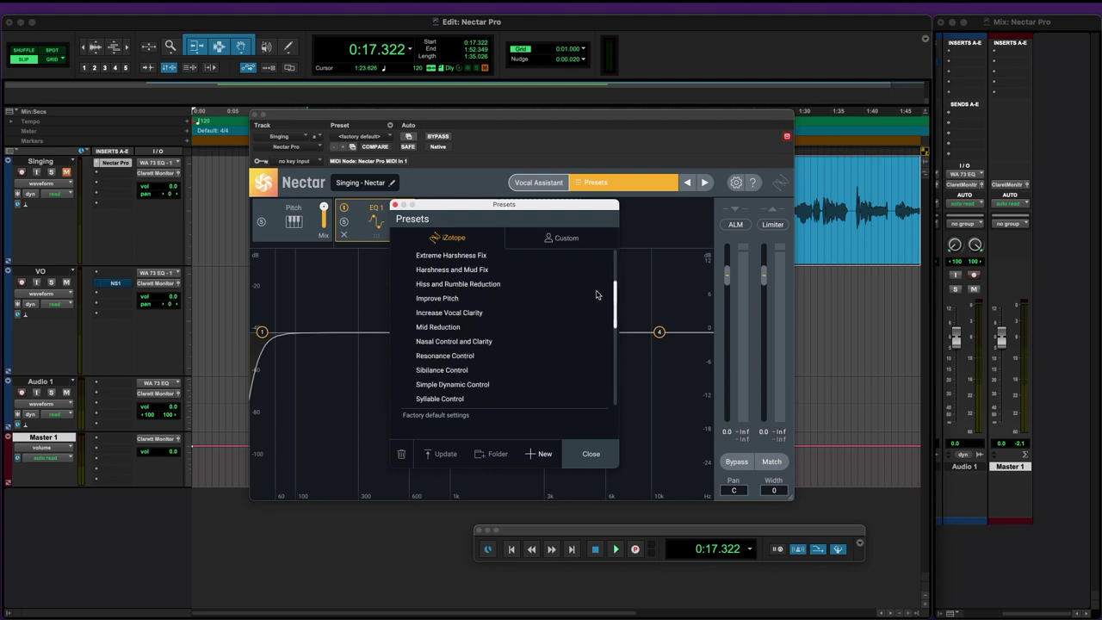
drag(614, 291, 613, 336)
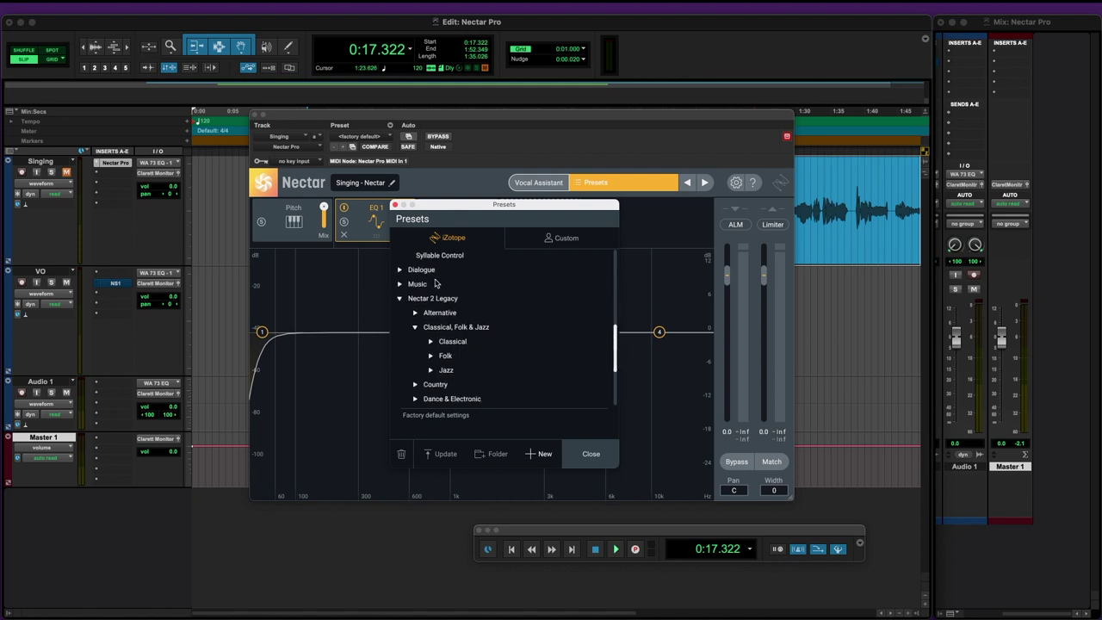
click(400, 284)
click(399, 270)
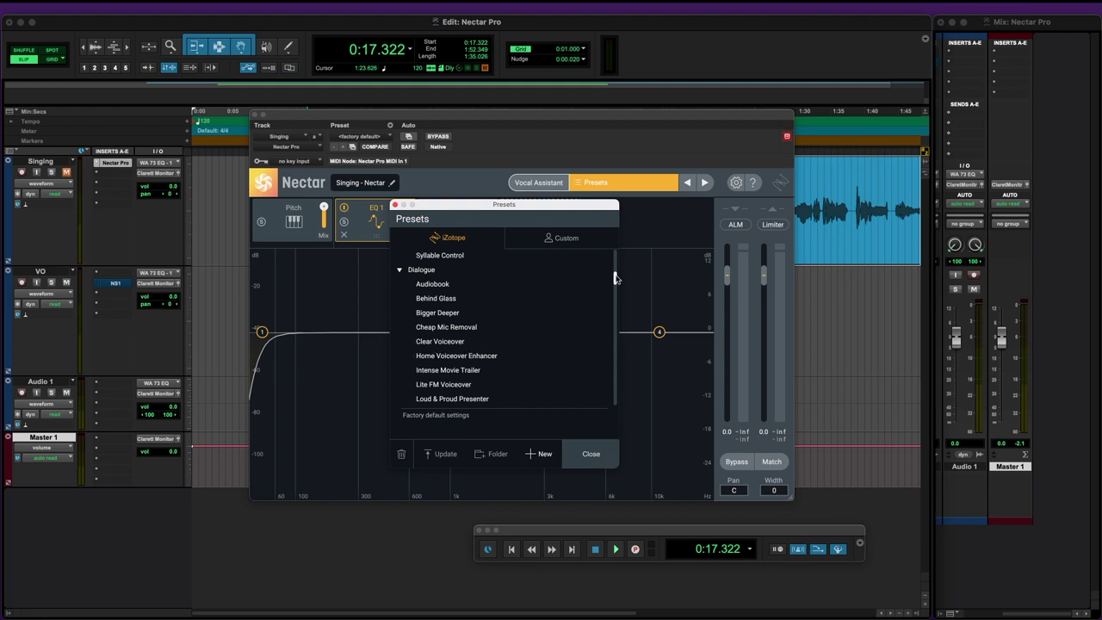
click(591, 454)
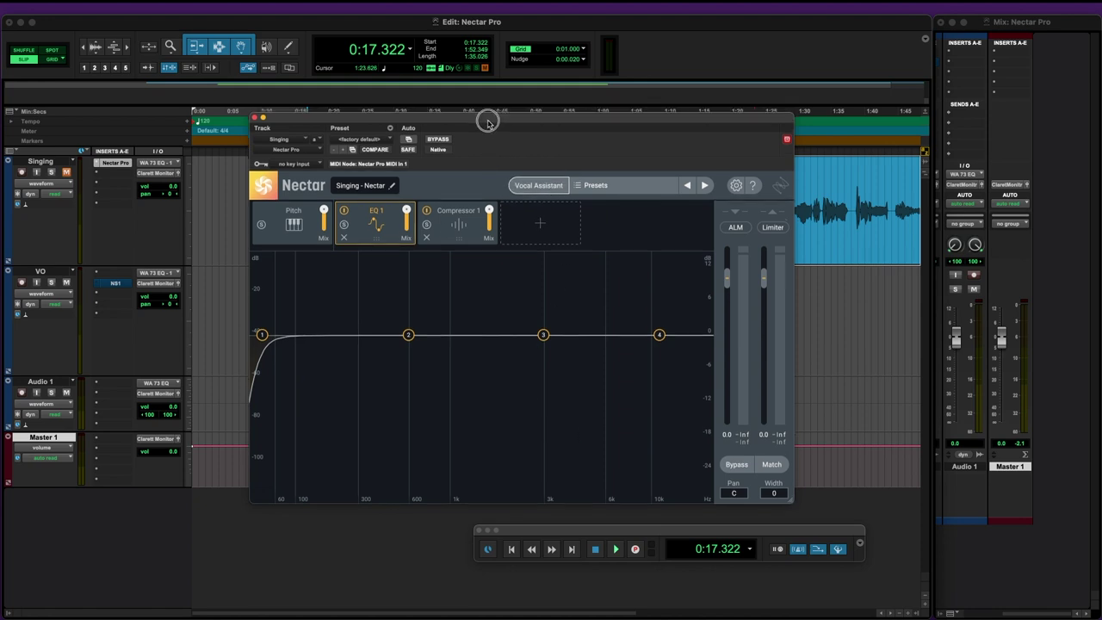
Step: Uncover the Singing clip by lowering the Nectar window and reduce the track heights
drag(487, 118, 527, 252)
click(923, 572)
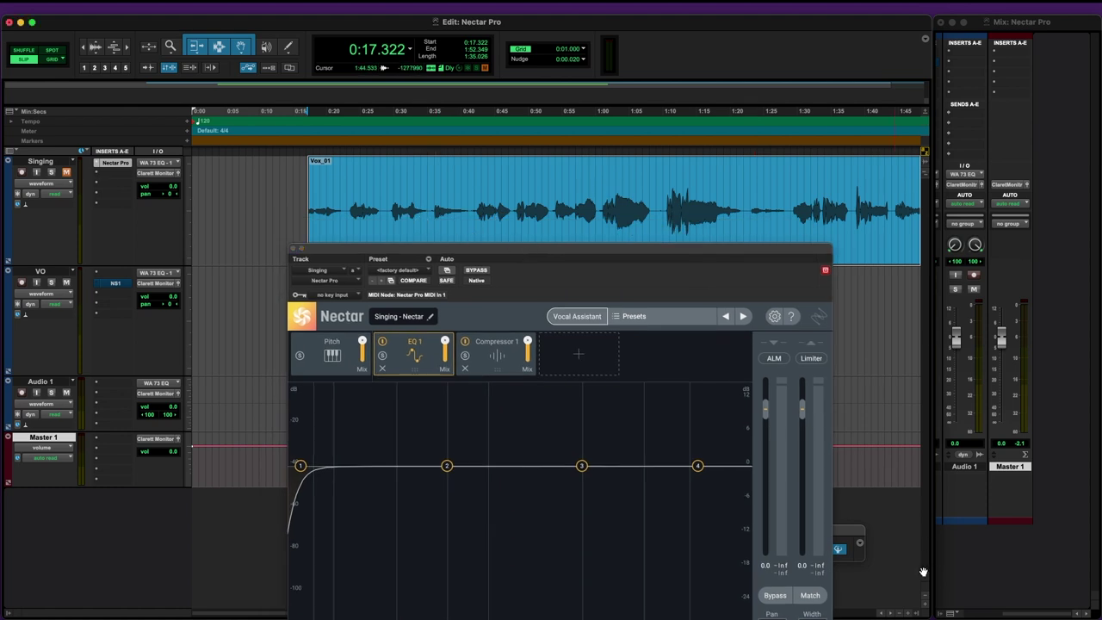
click(926, 600)
click(926, 600)
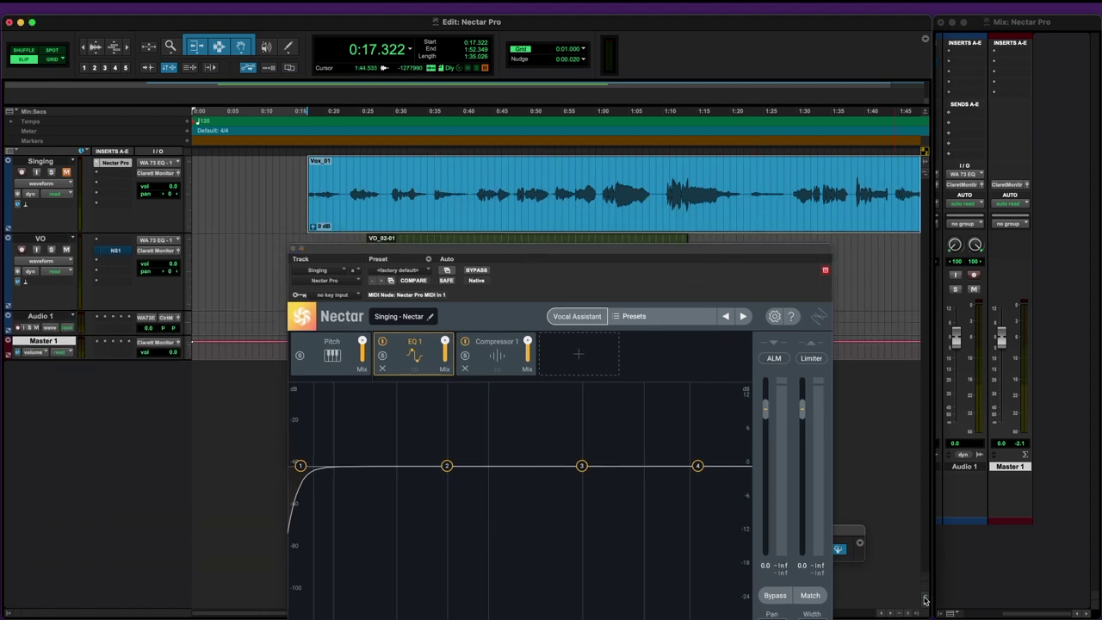
Step: Listen to the Vox_01 clip with the Singing track unmuted and the VO track muted, and stop playback
click(398, 214)
key(space)
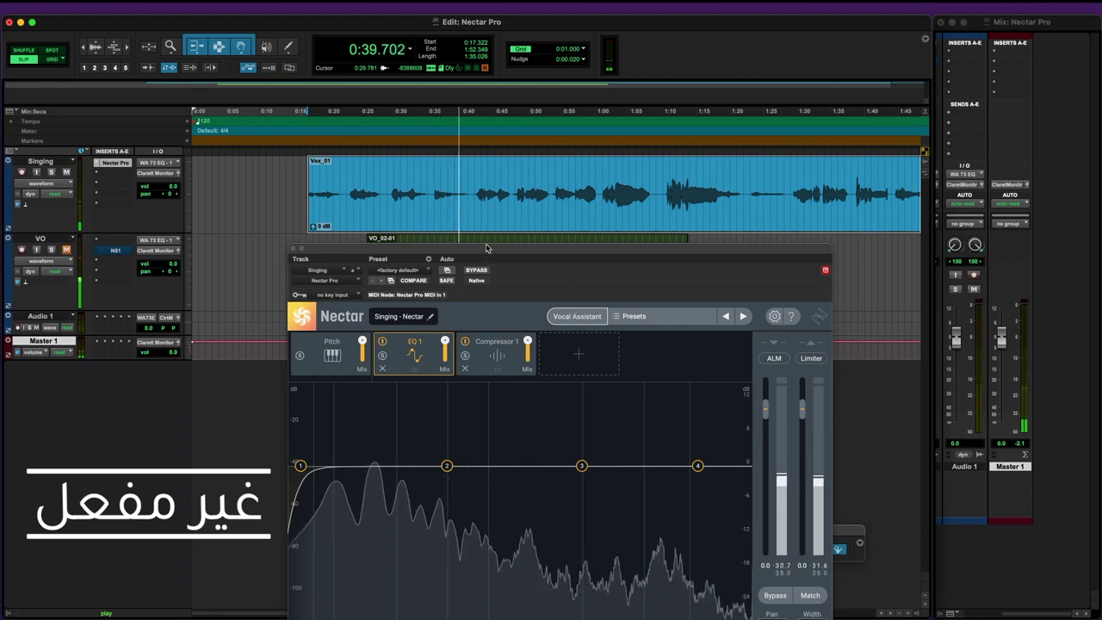
key(space)
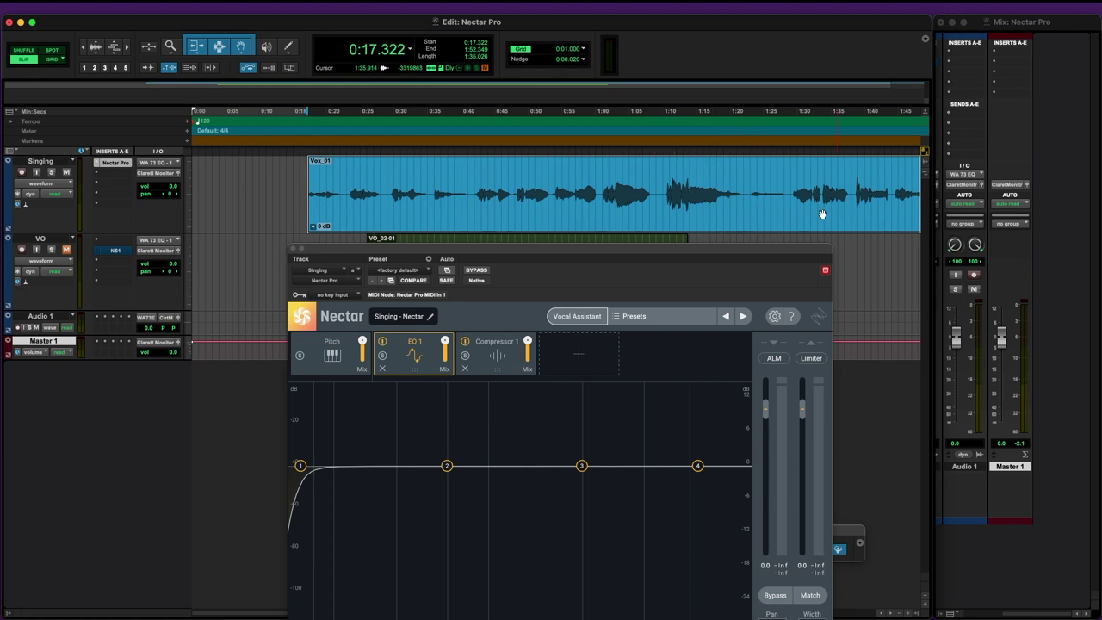
Step: Bring the whole Nectar window into view and try the EQ 1 module's bypass, switching it off and on
drag(612, 254, 592, 179)
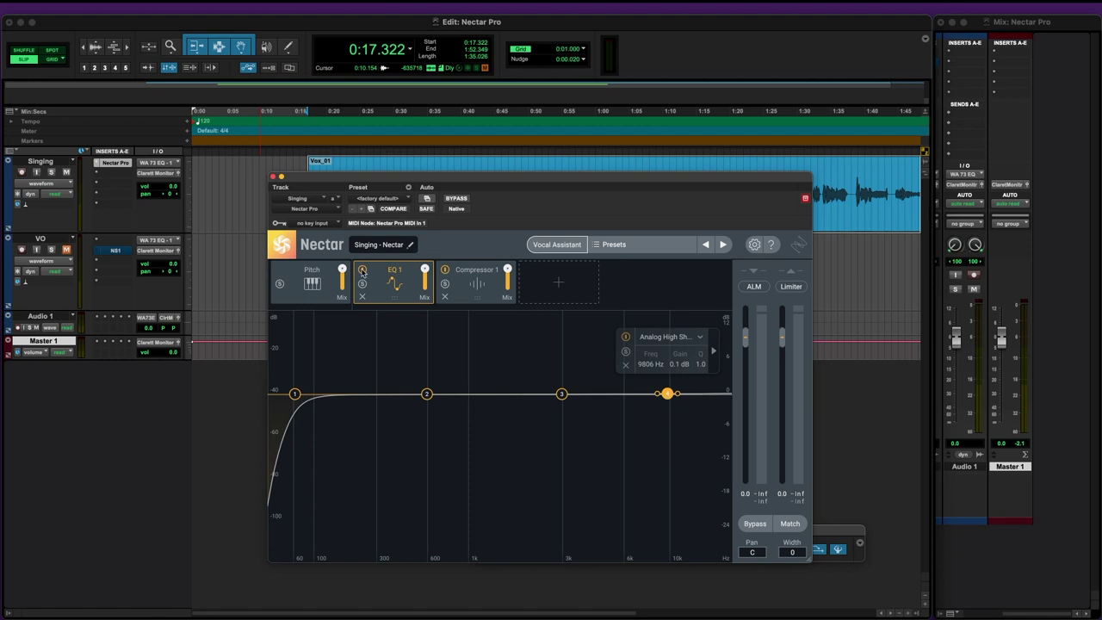
click(363, 273)
click(363, 273)
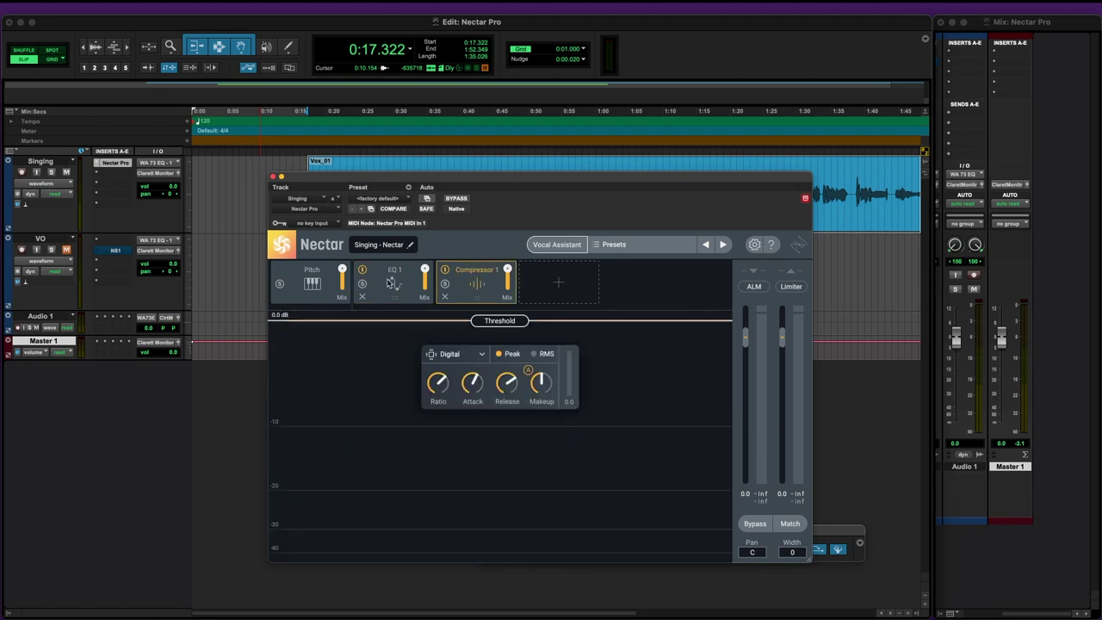
click(373, 274)
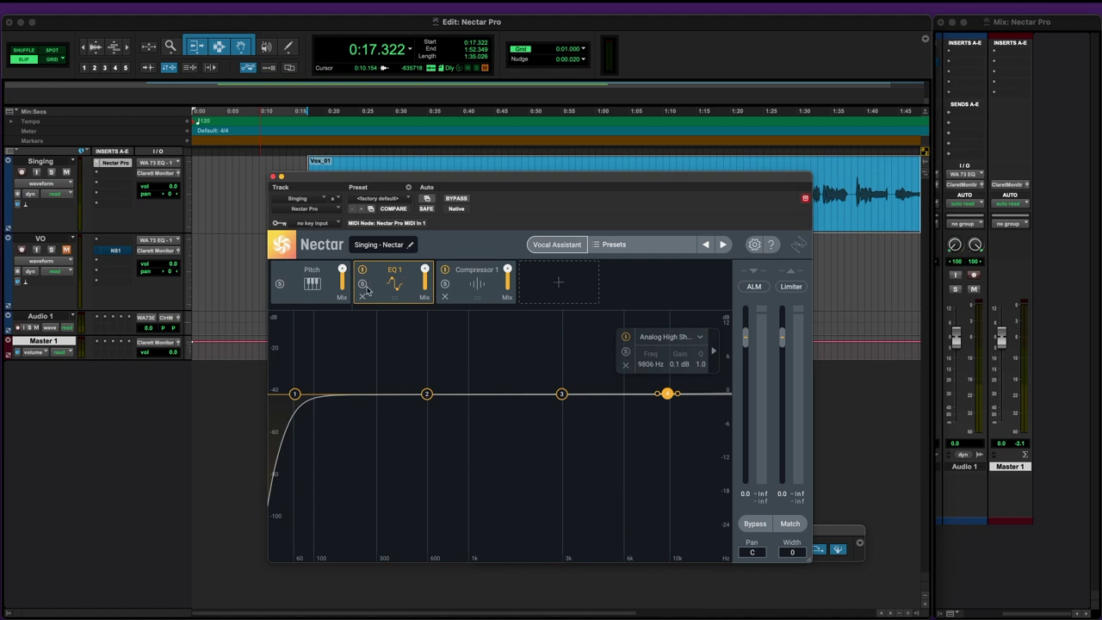
click(362, 272)
click(363, 272)
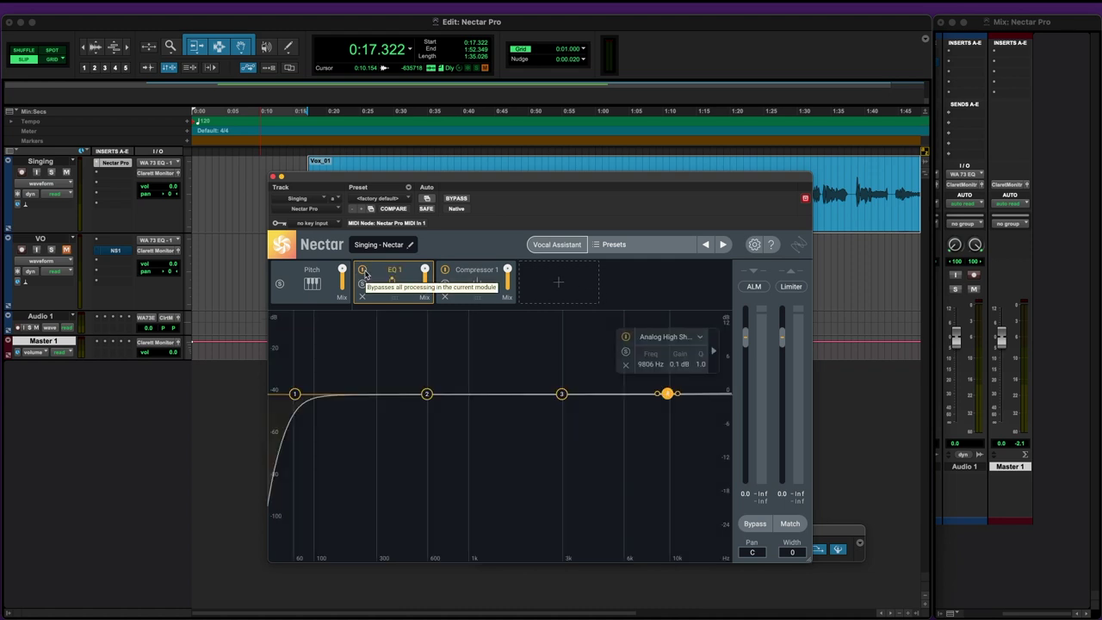
Step: Shape the EQ 1 curve: band 4 to about 7213 Hz, 1.6 dB; band 2 to about 609 Hz, -1.6 dB; band 3 to about -0.4 dB
drag(669, 393, 642, 387)
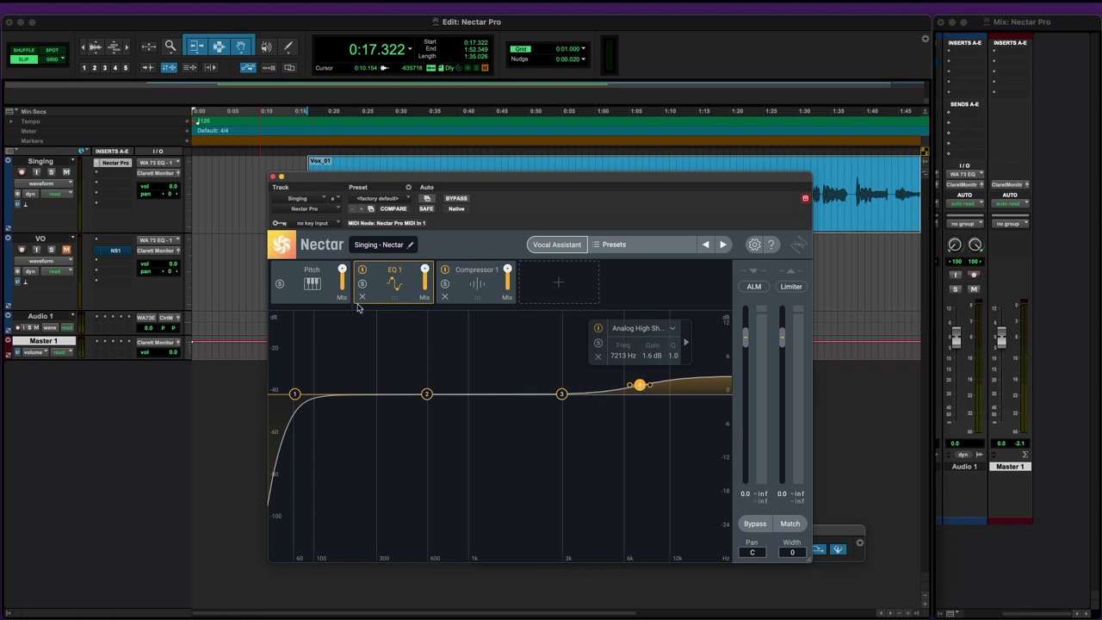
drag(426, 398, 428, 402)
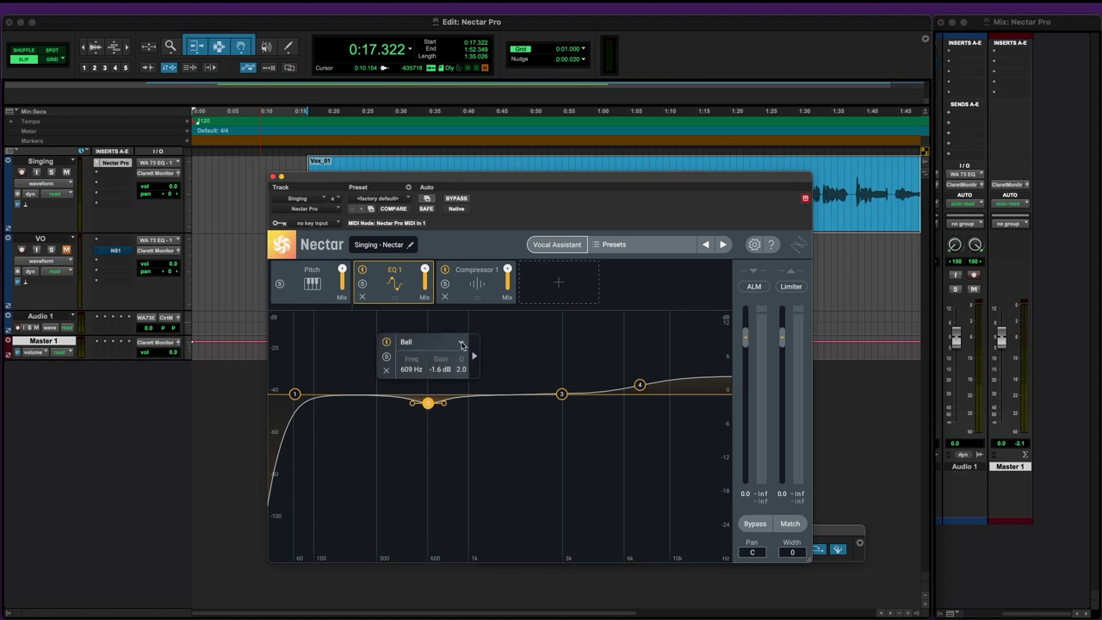
click(462, 344)
mouse_move(450, 361)
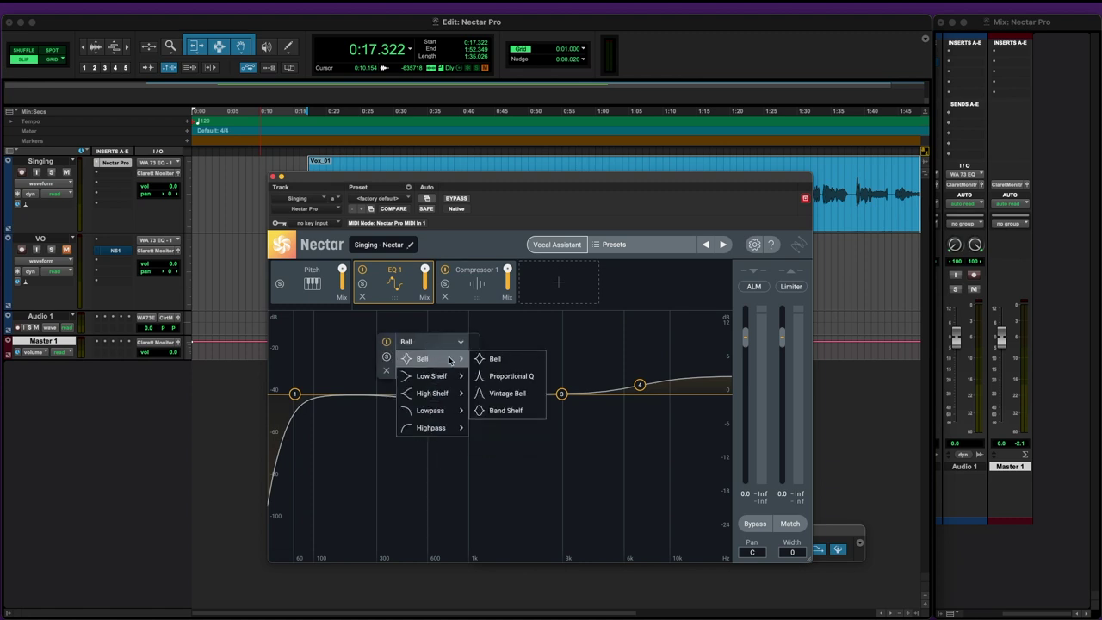
mouse_move(439, 394)
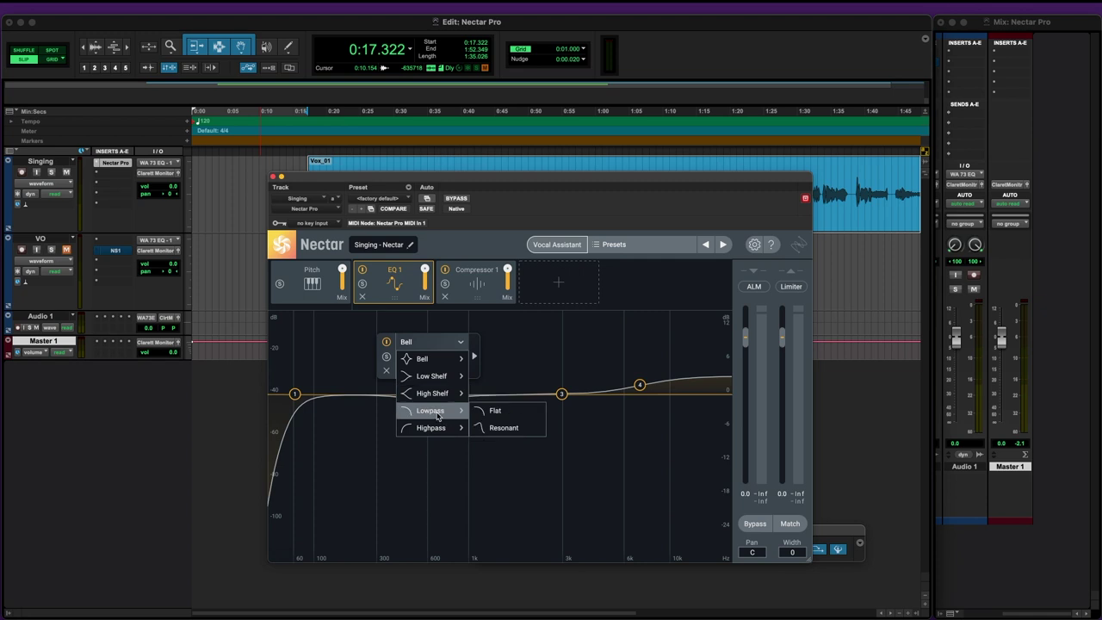
key(Escape)
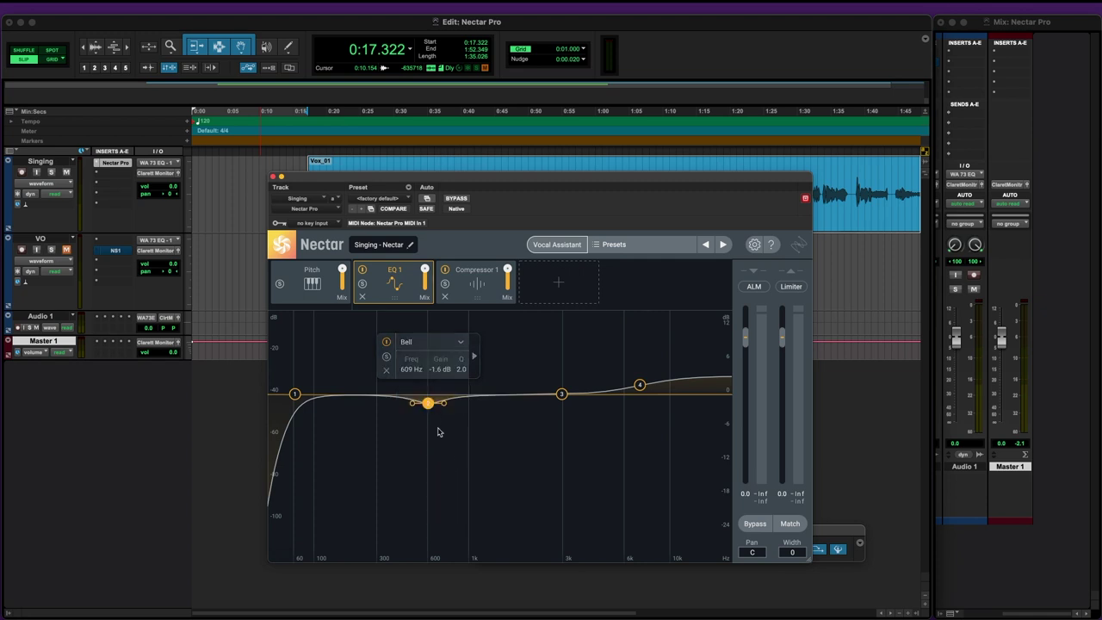
click(563, 394)
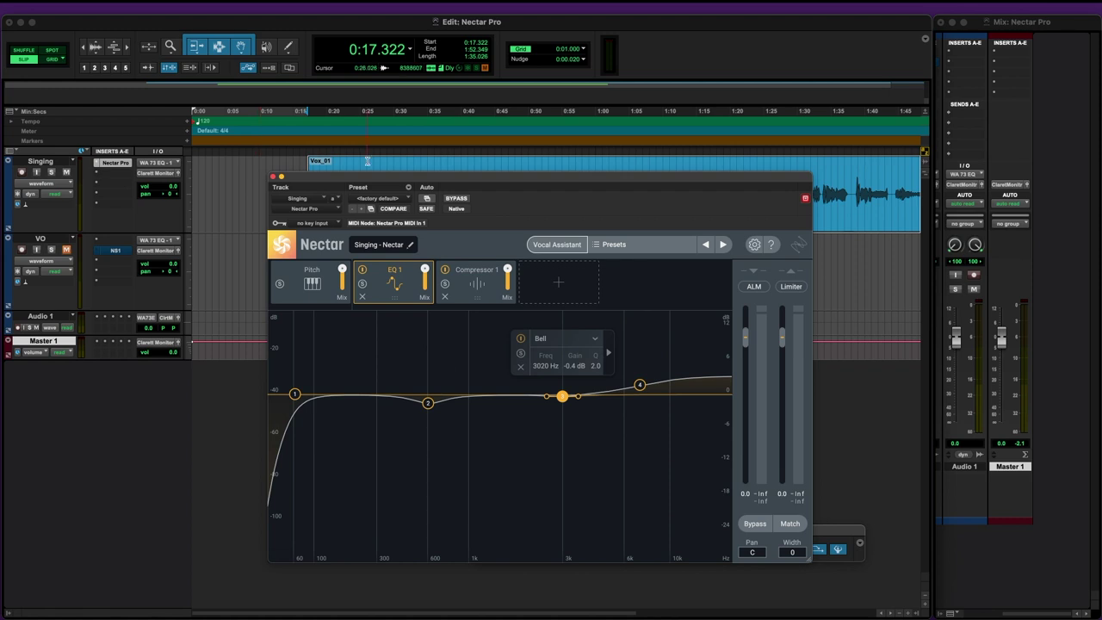
Step: Refine EQ 1 during playback: band 1 at about 96 Hz, new bell band at about 1668 Hz, -0.8 dB, band 2 at about 306 Hz, -2.1 dB
key(space)
click(429, 403)
drag(431, 411, 433, 414)
drag(294, 396, 311, 394)
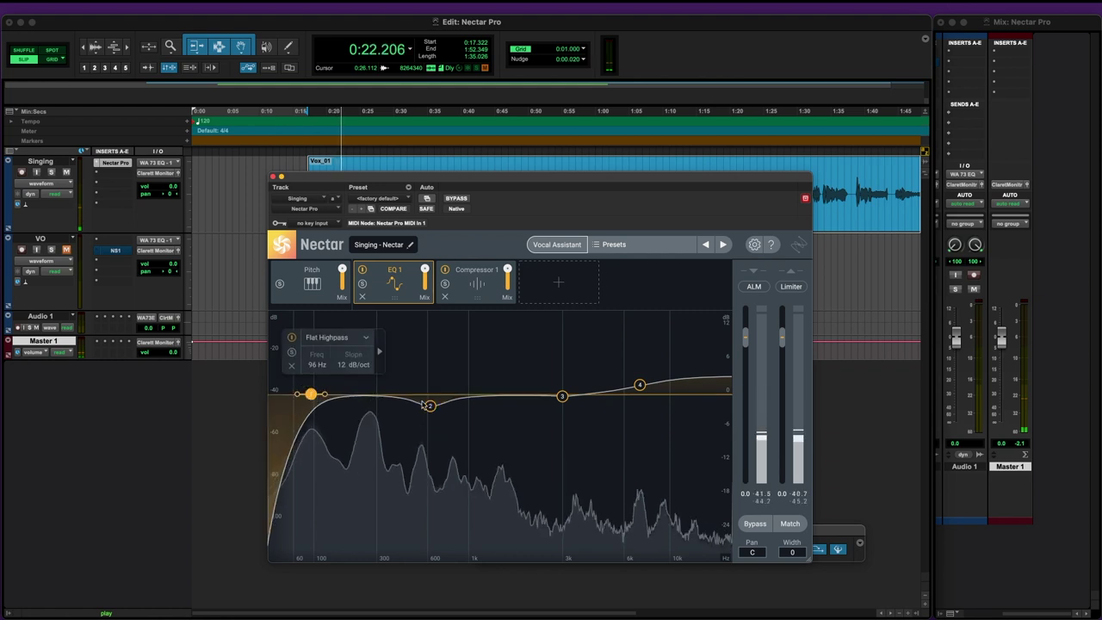
click(639, 386)
click(557, 396)
drag(553, 399, 512, 399)
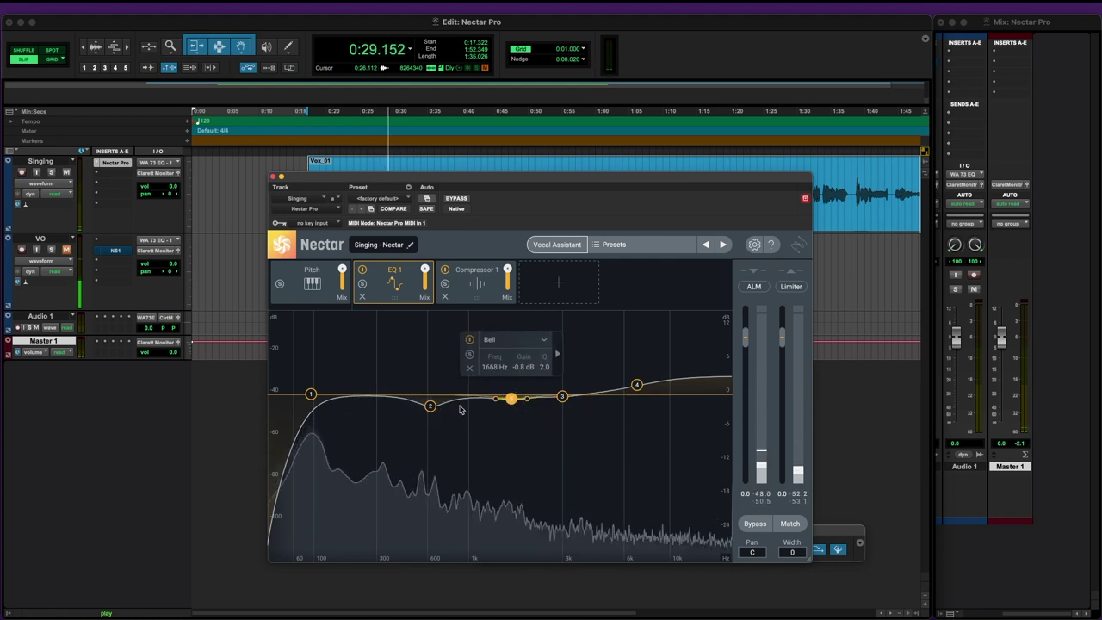
drag(430, 406, 380, 409)
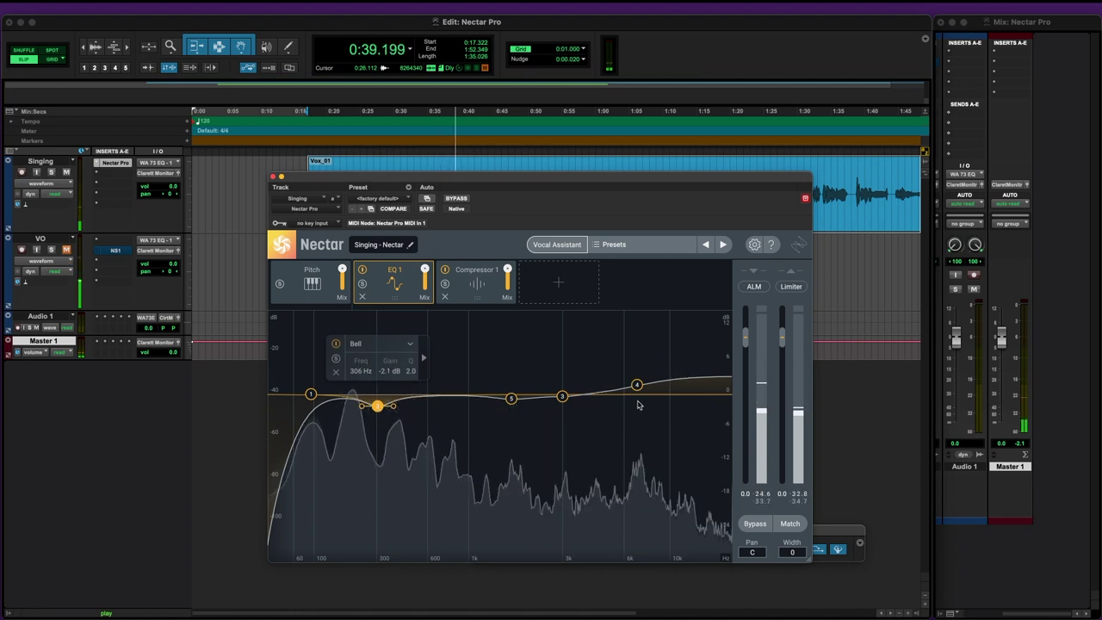
key(space)
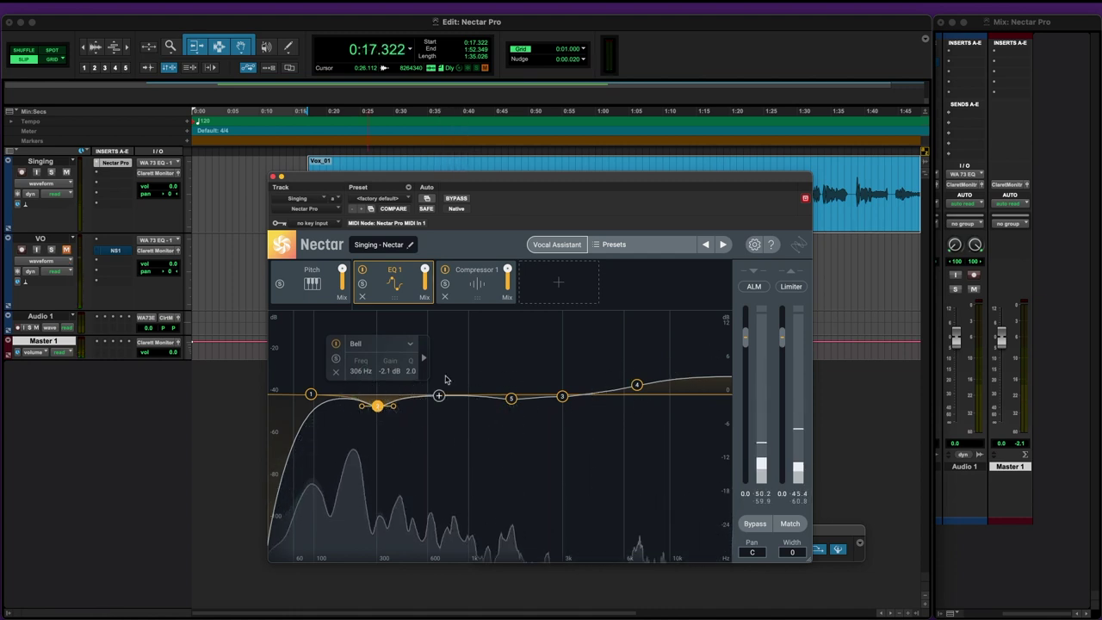
Step: Lower the Compressor 1 threshold to about -25.2 dB while listening to the vocal, and stop playback
click(479, 282)
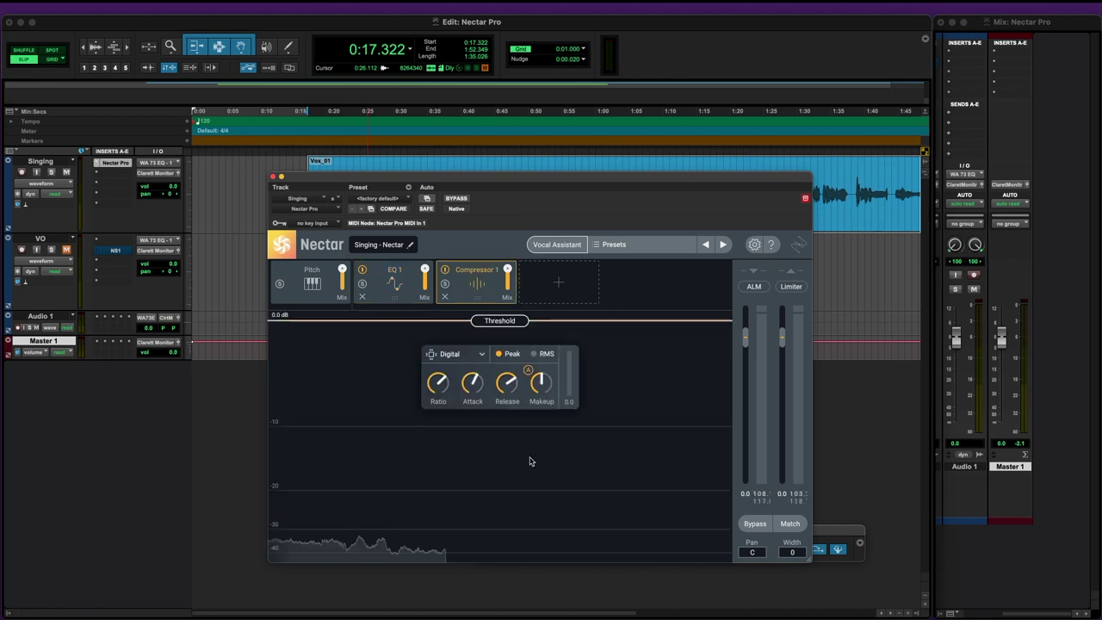
mouse_move(470, 395)
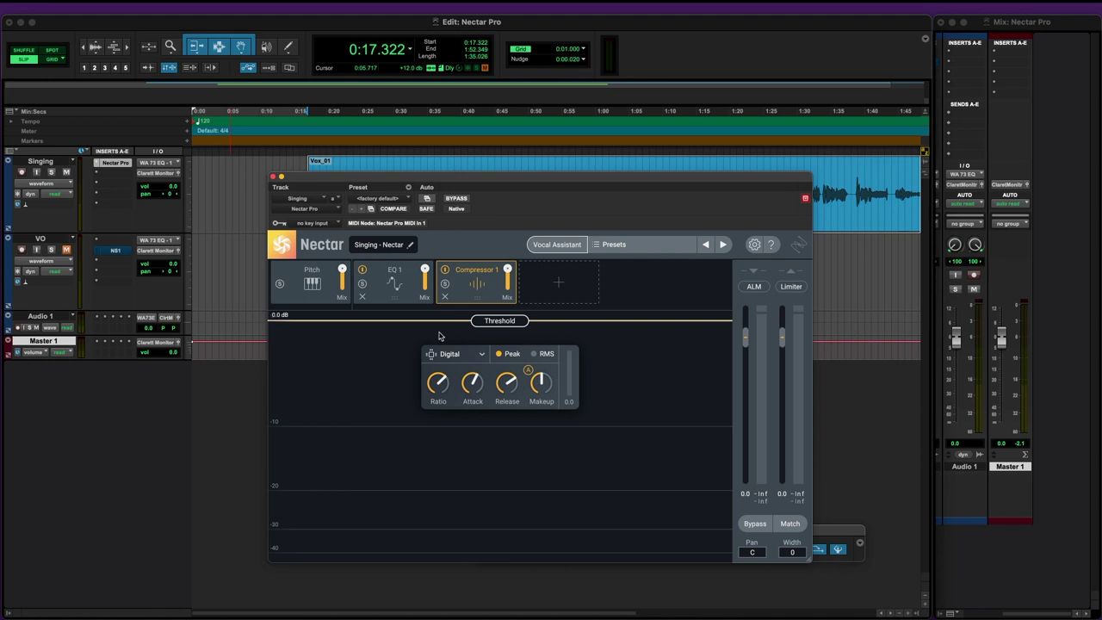
key(space)
drag(501, 324, 500, 504)
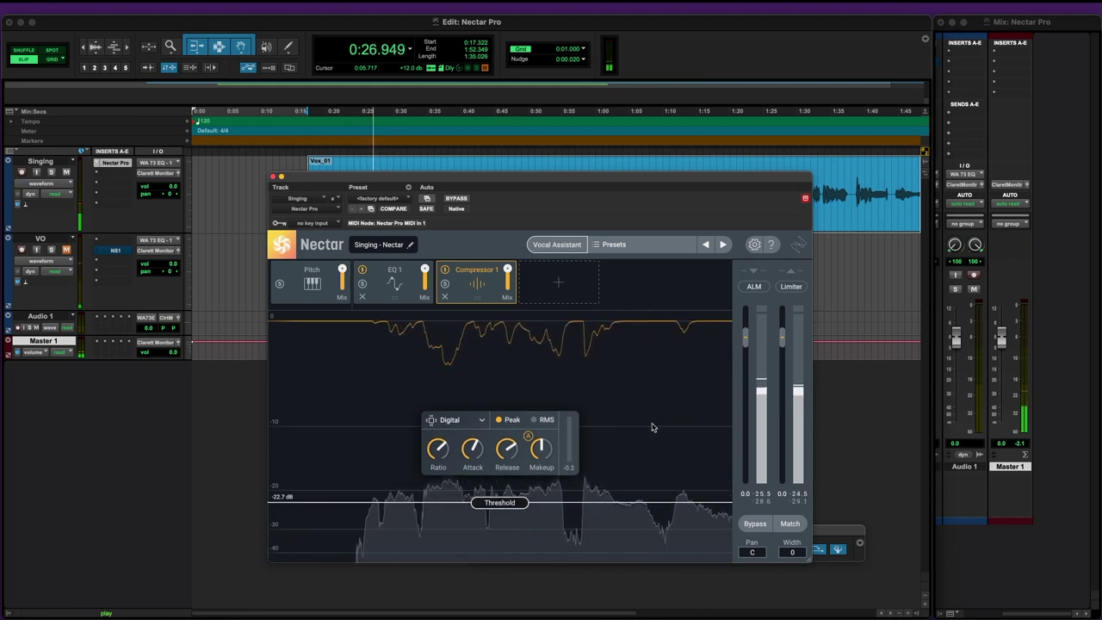
key(space)
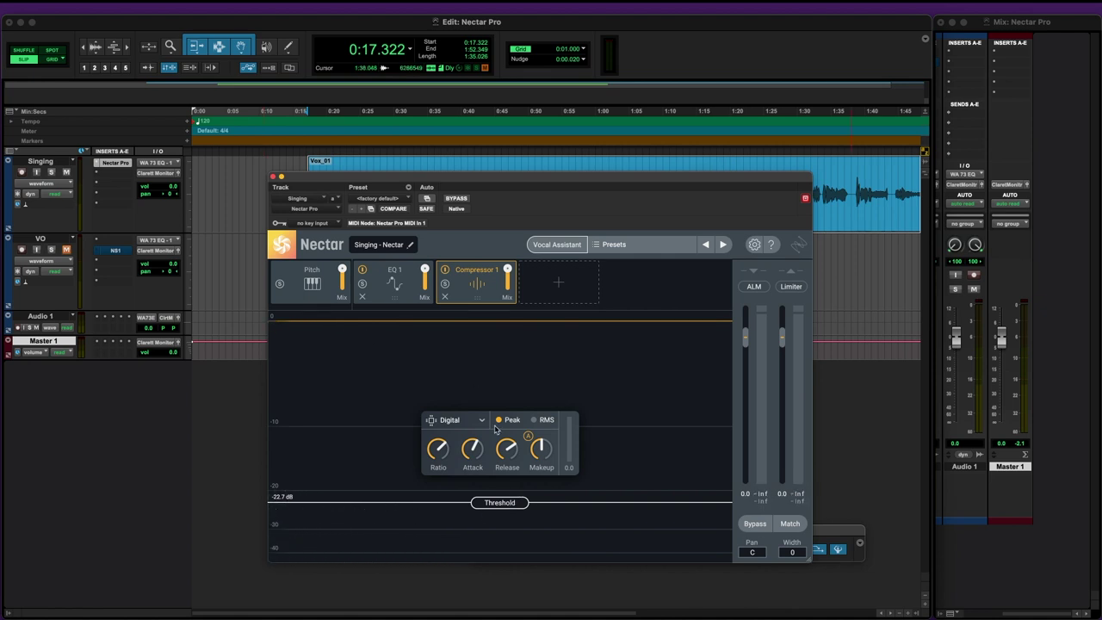
key(space)
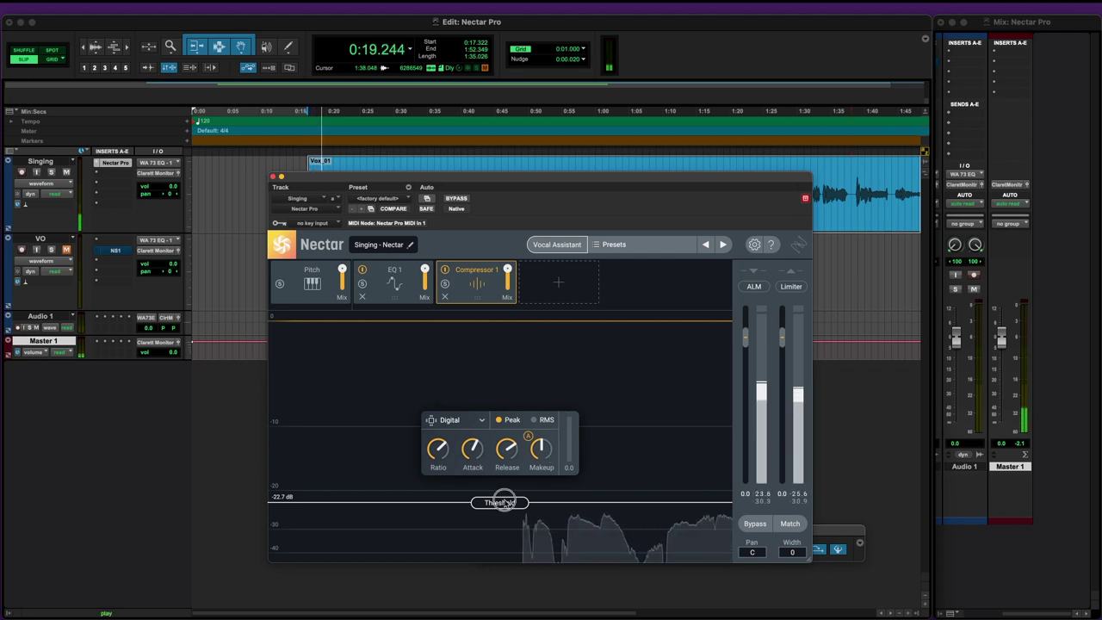
drag(505, 502, 501, 512)
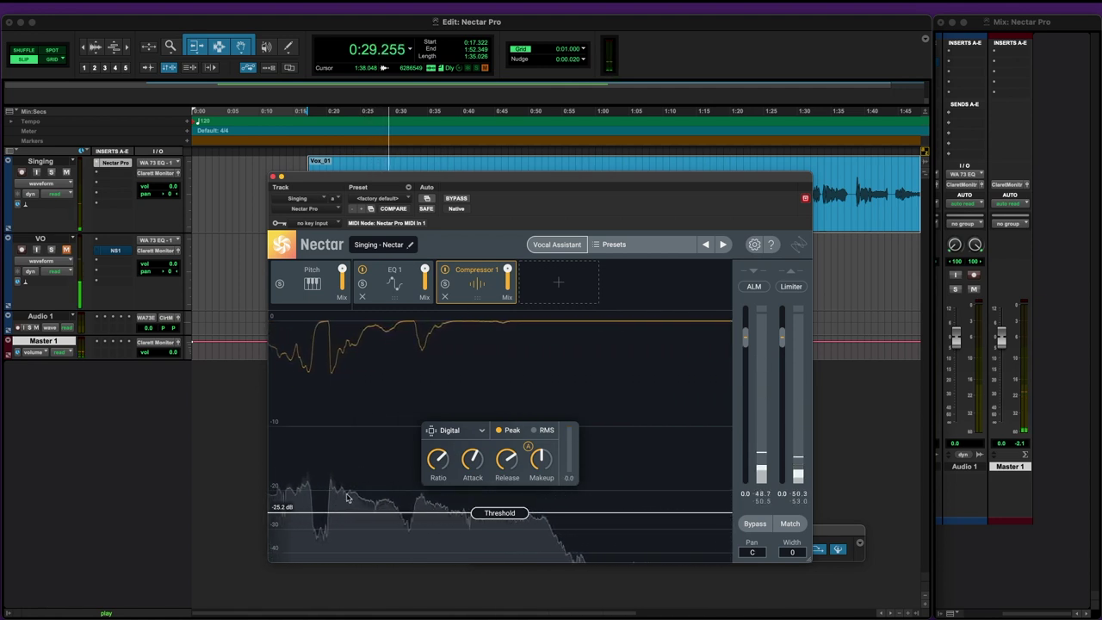
key(space)
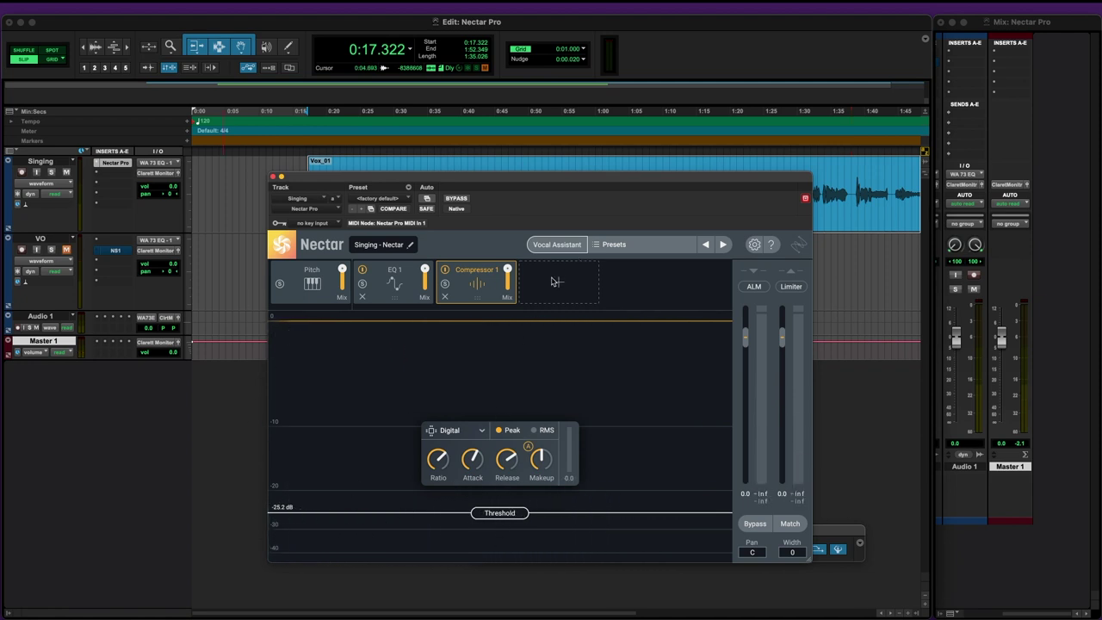
Step: Add a Reverb module after Compressor 1 and filter it with a low cut at about 87 Hz and a high cut at about 10.8 kHz
click(556, 282)
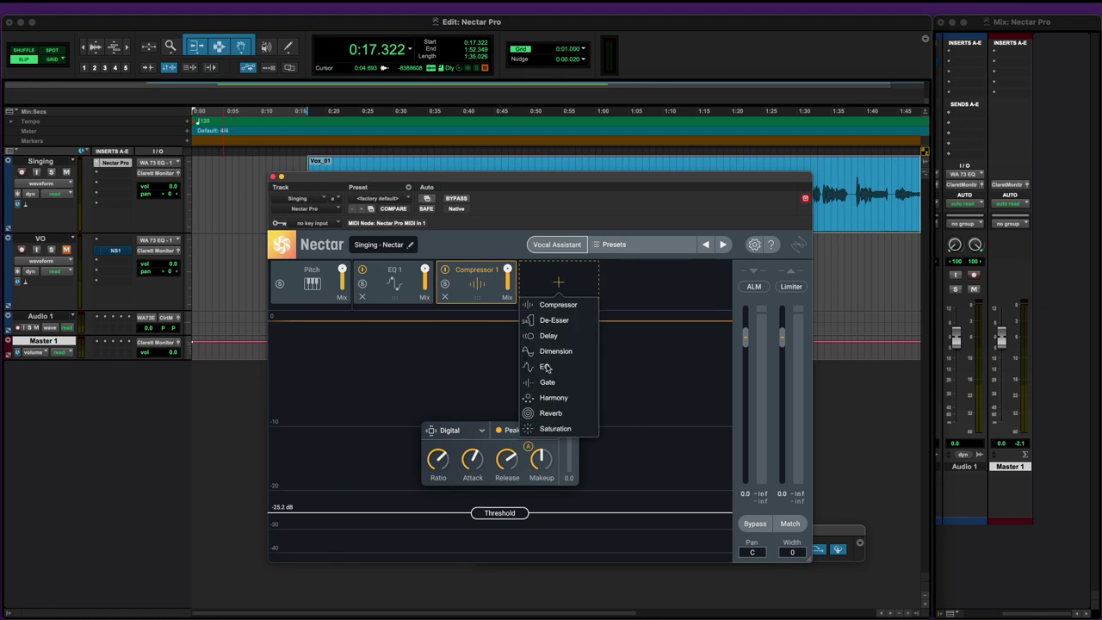
click(549, 414)
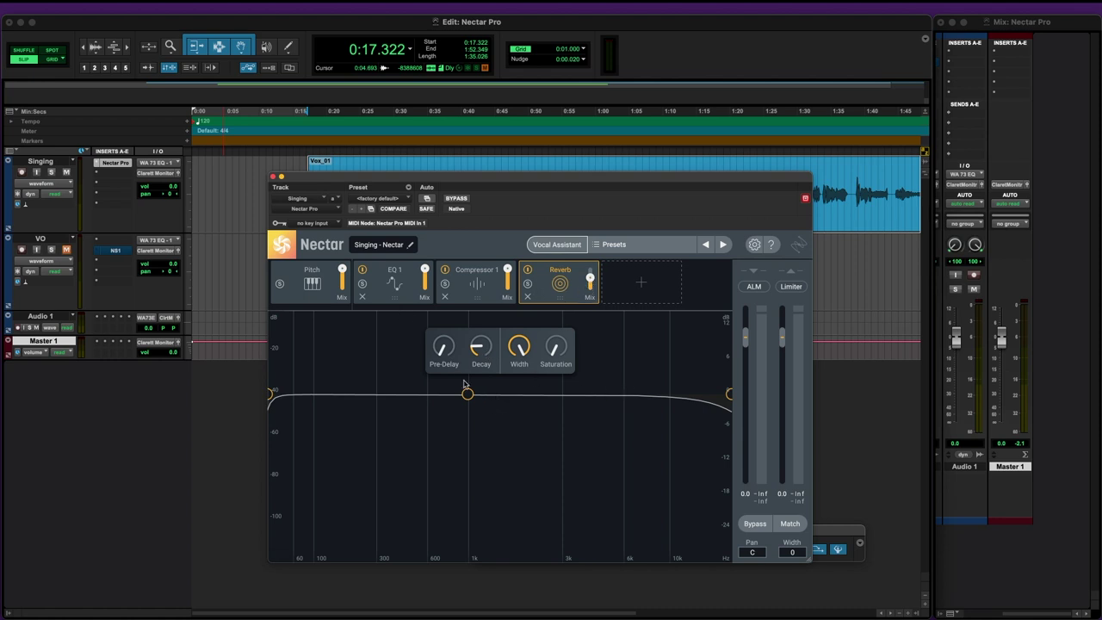
drag(269, 394, 308, 394)
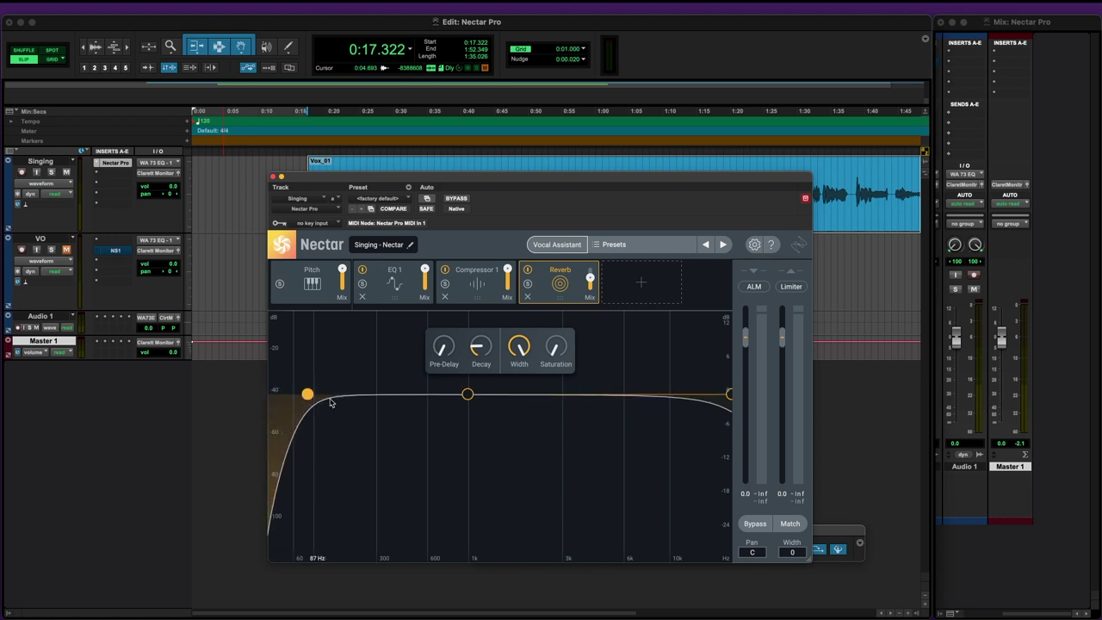
drag(730, 395, 675, 396)
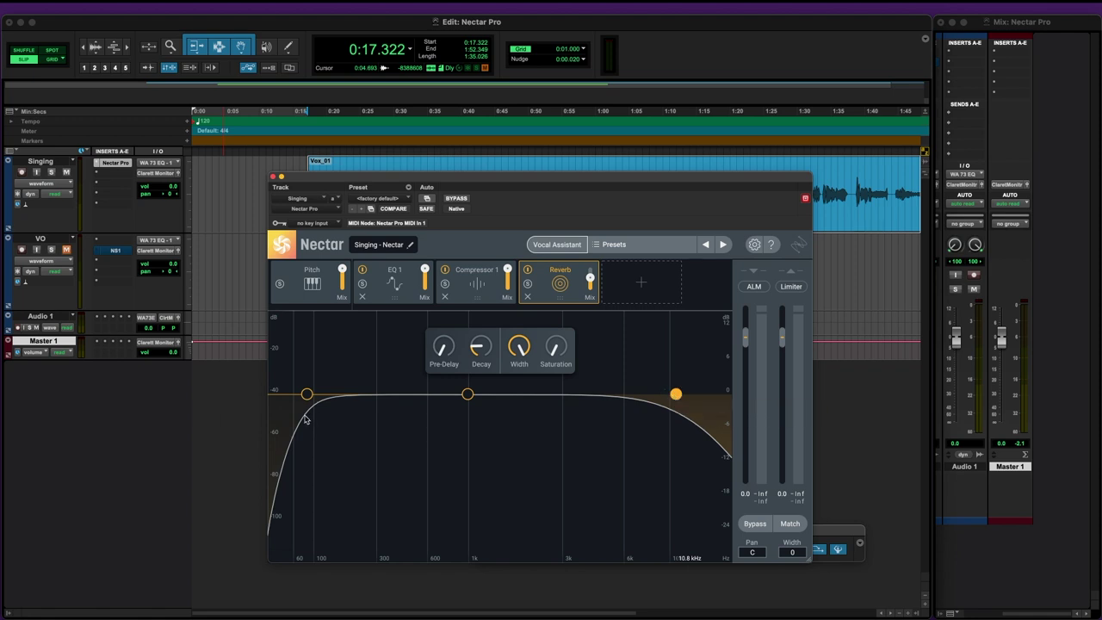
Step: Play the vocal and slightly reduce the Reverb module's mix, stopping playback along the way
key(space)
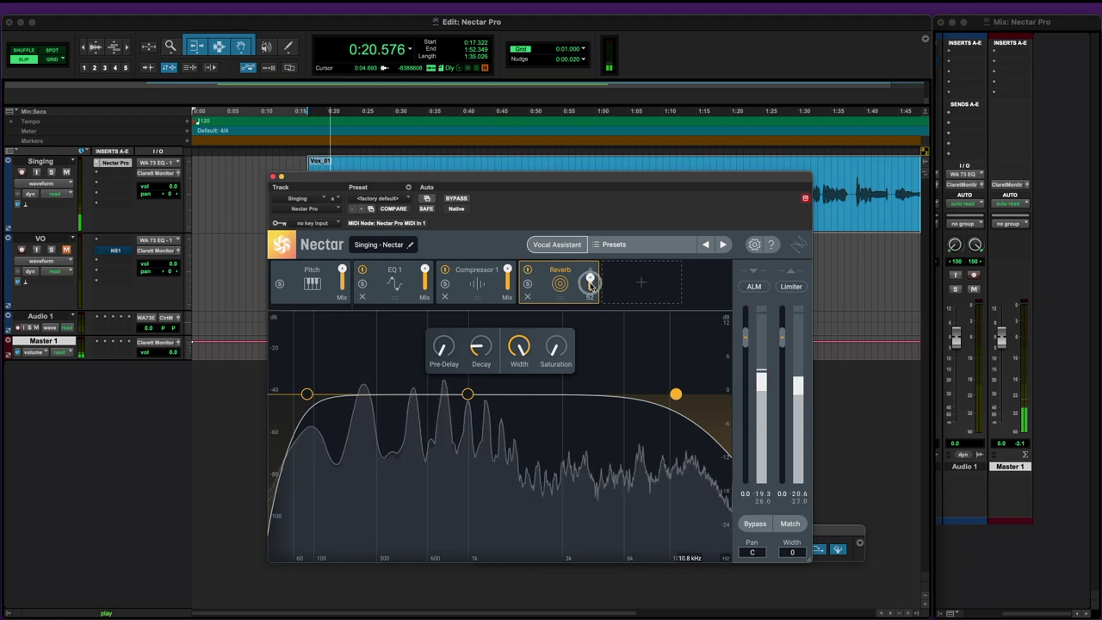
mouse_move(592, 287)
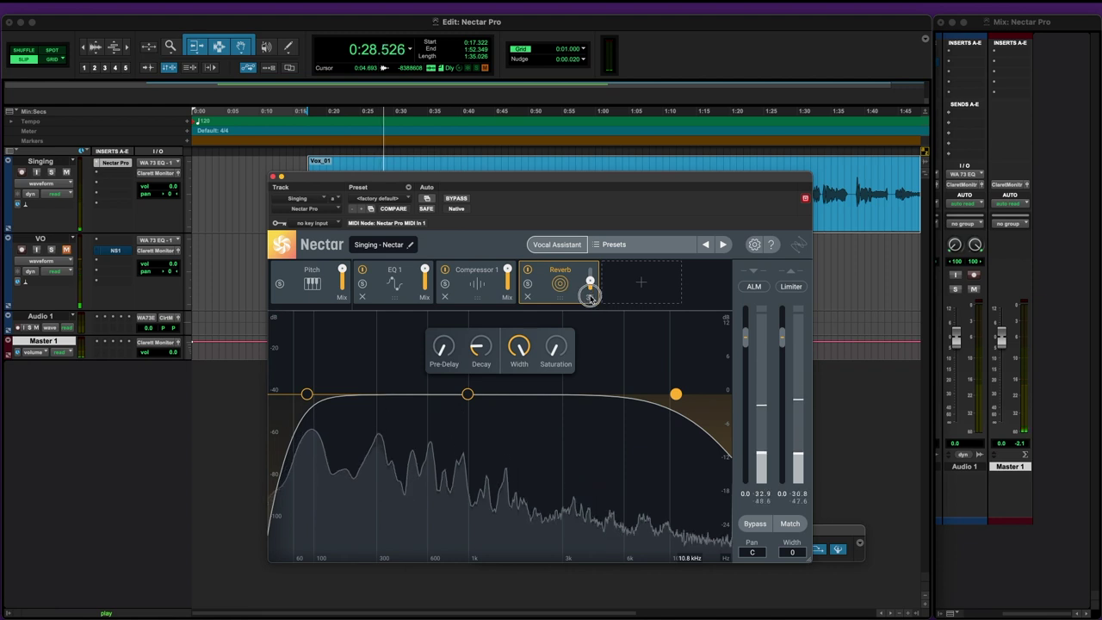
key(space)
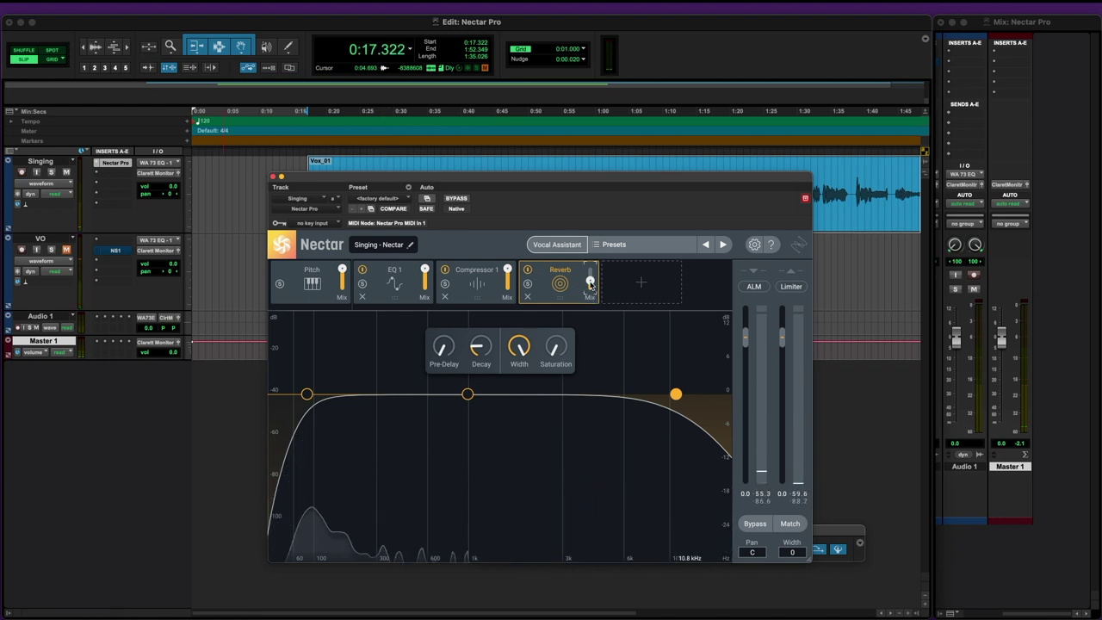
click(591, 281)
drag(591, 281, 538, 286)
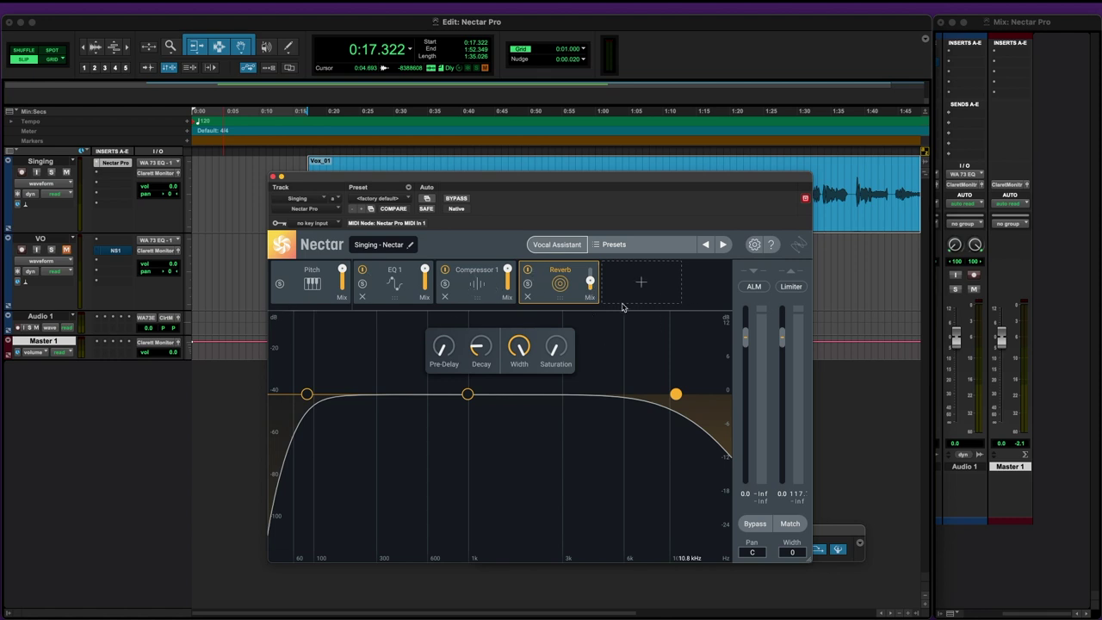
Step: Add a Saturation module after the Reverb, review its saturation types and keep Tape selected
click(641, 282)
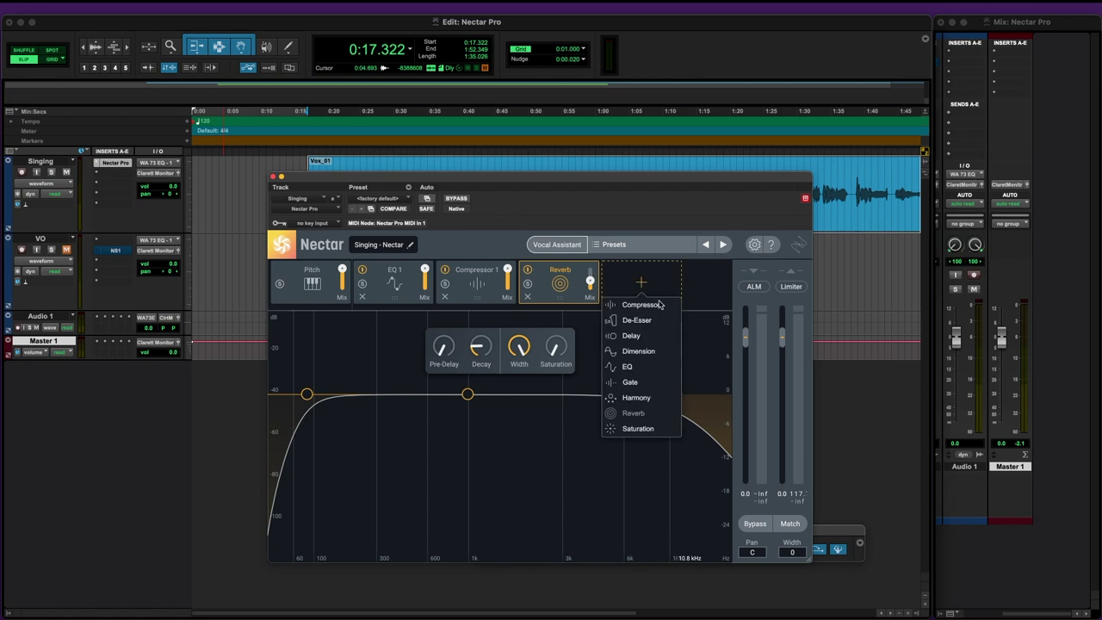
click(655, 428)
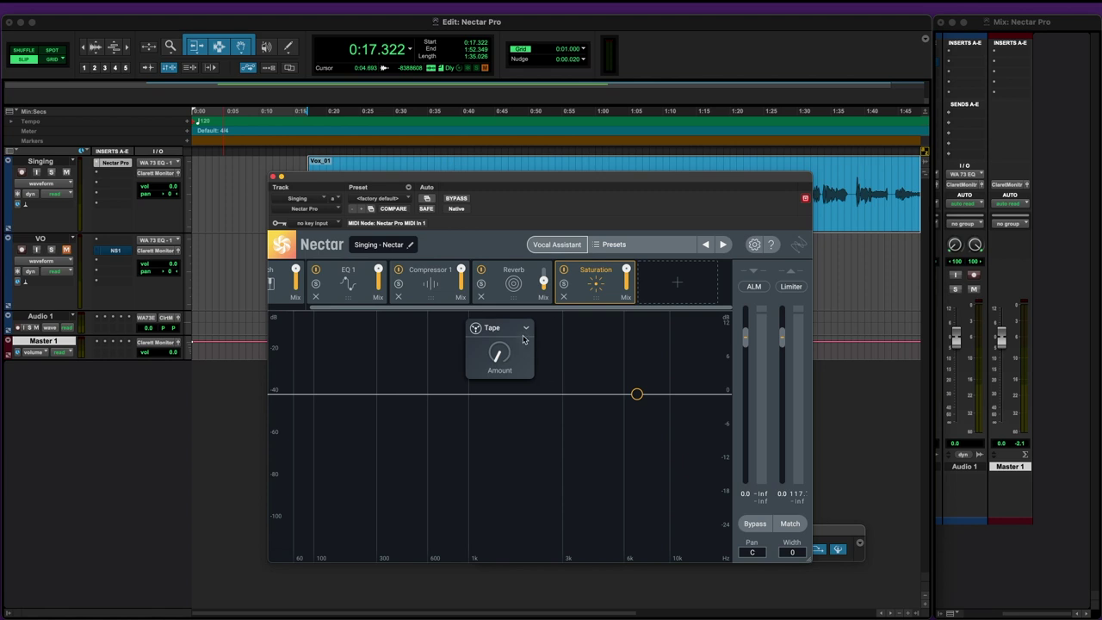
click(527, 329)
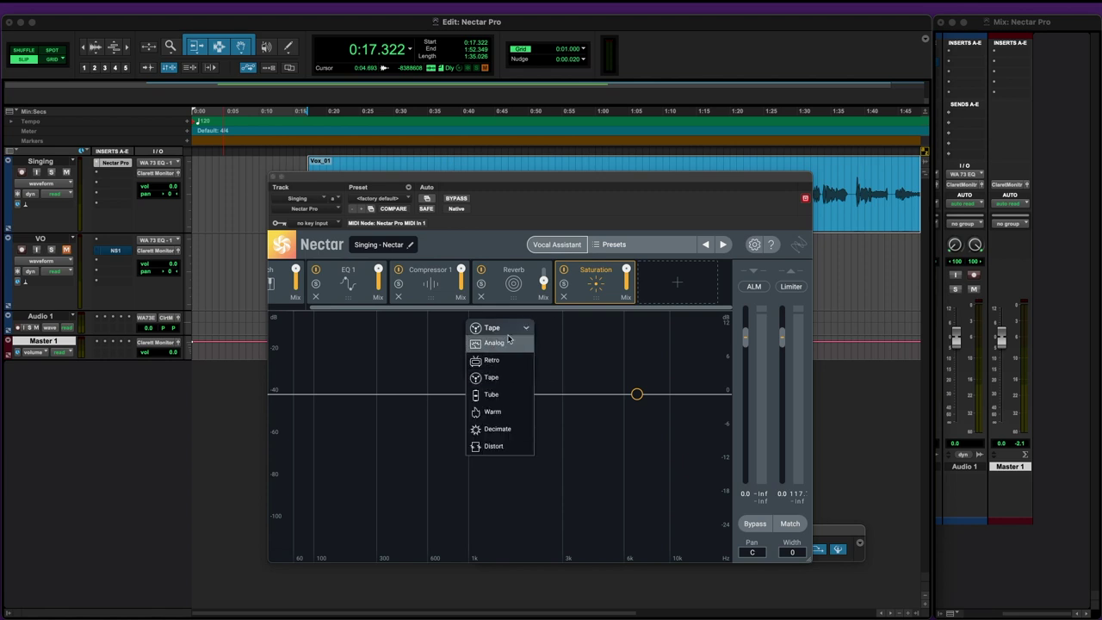
click(507, 378)
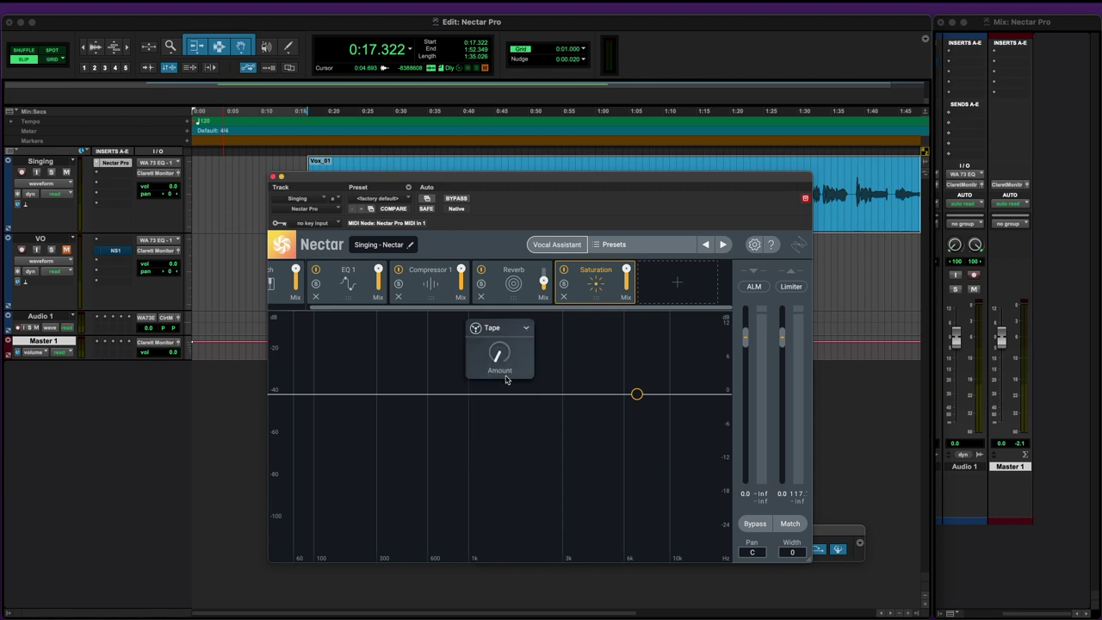
click(531, 328)
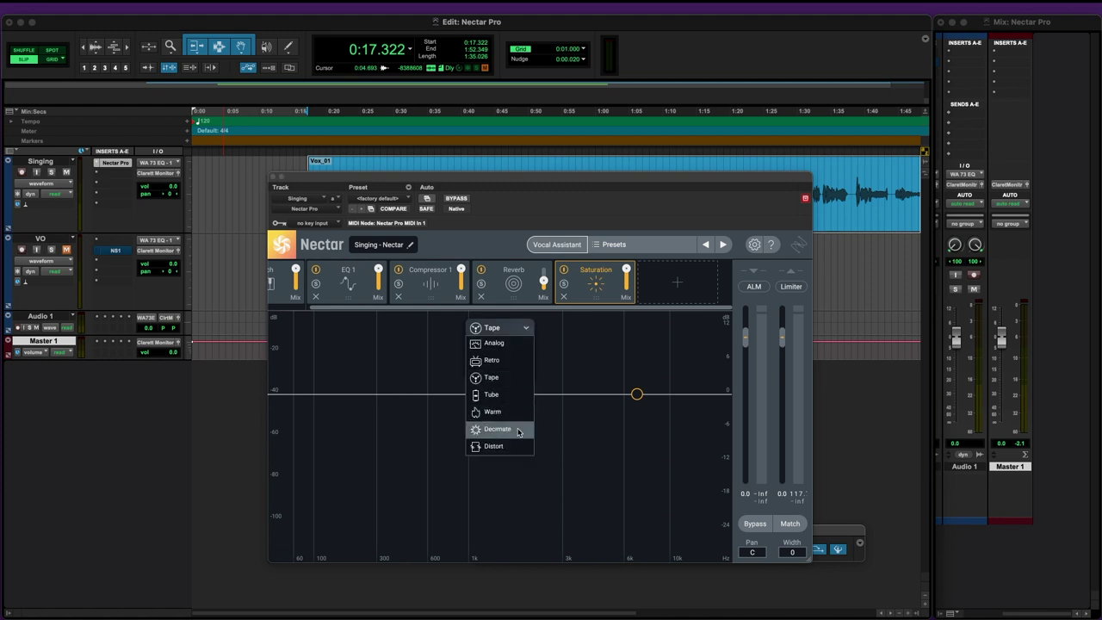
click(527, 330)
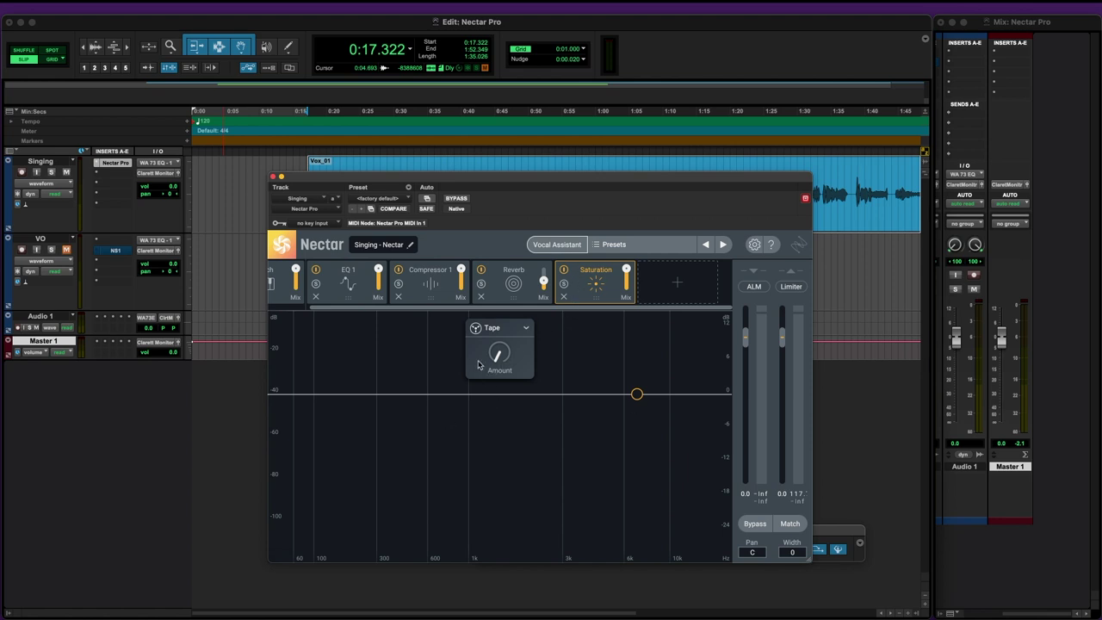
Step: Set the Tape saturation amount to about 73% during playback, and slightly reduce the Saturation module's mix with playback stopped
key(space)
drag(480, 340, 519, 251)
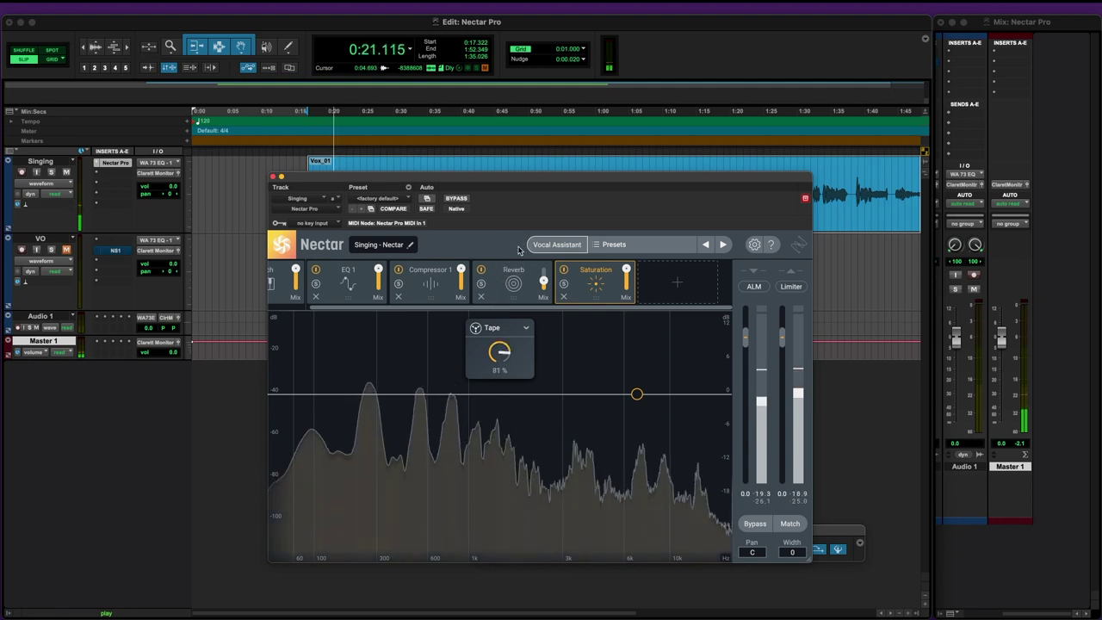
drag(500, 353, 503, 369)
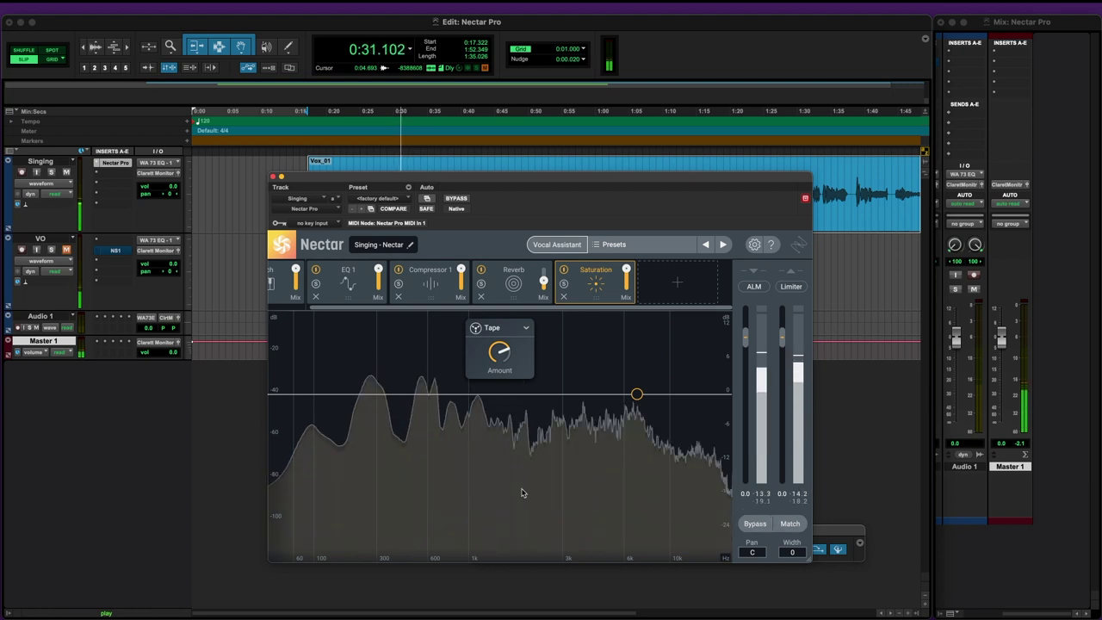
mouse_move(508, 355)
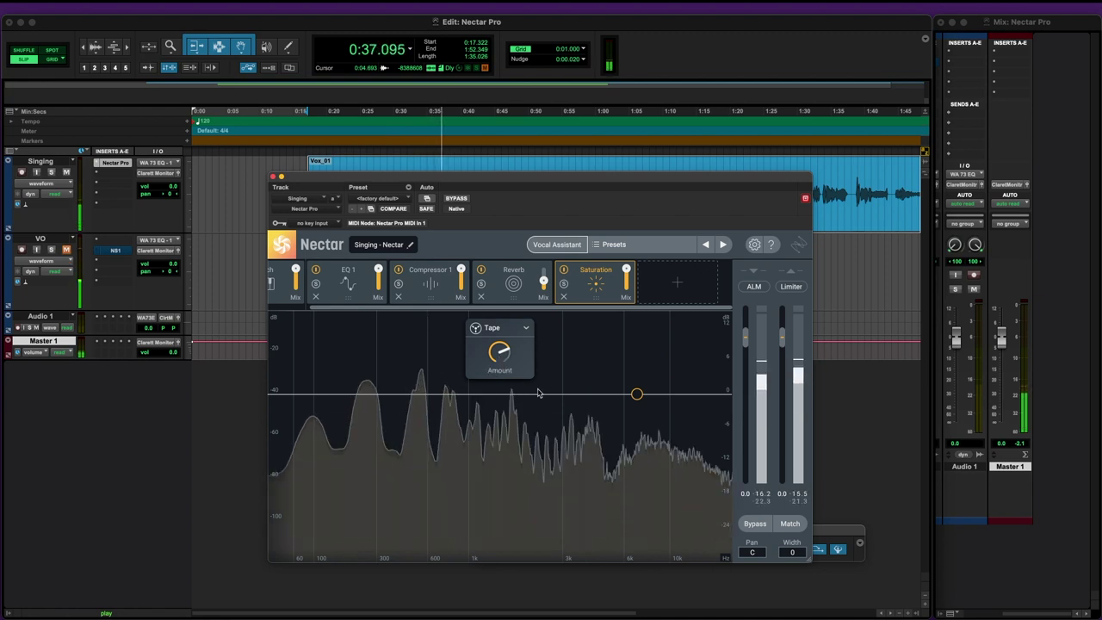
drag(500, 353, 500, 350)
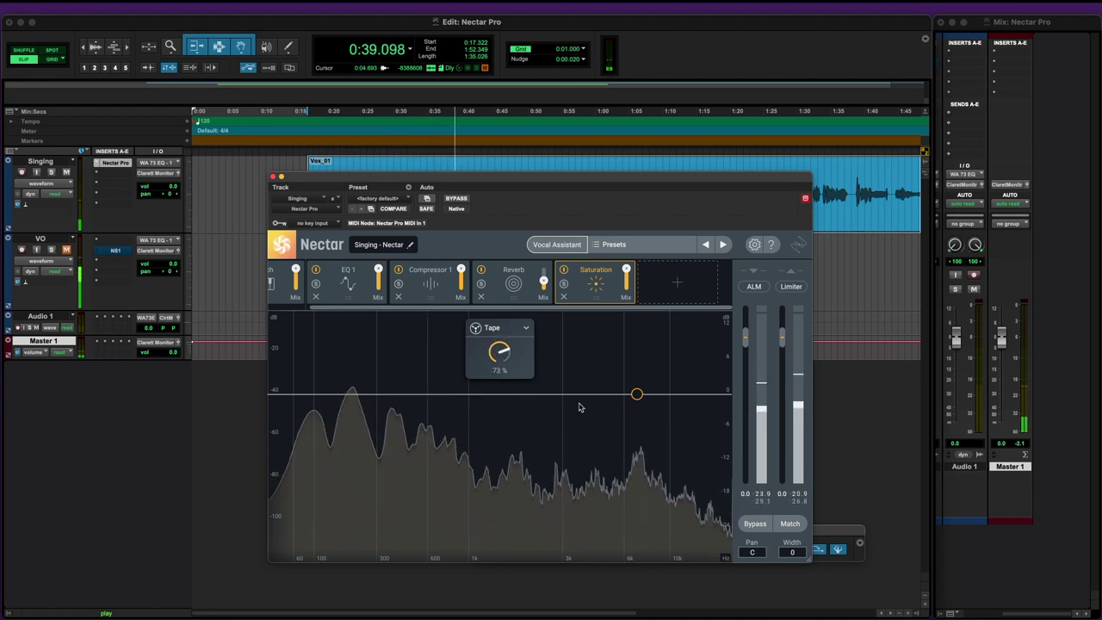
key(space)
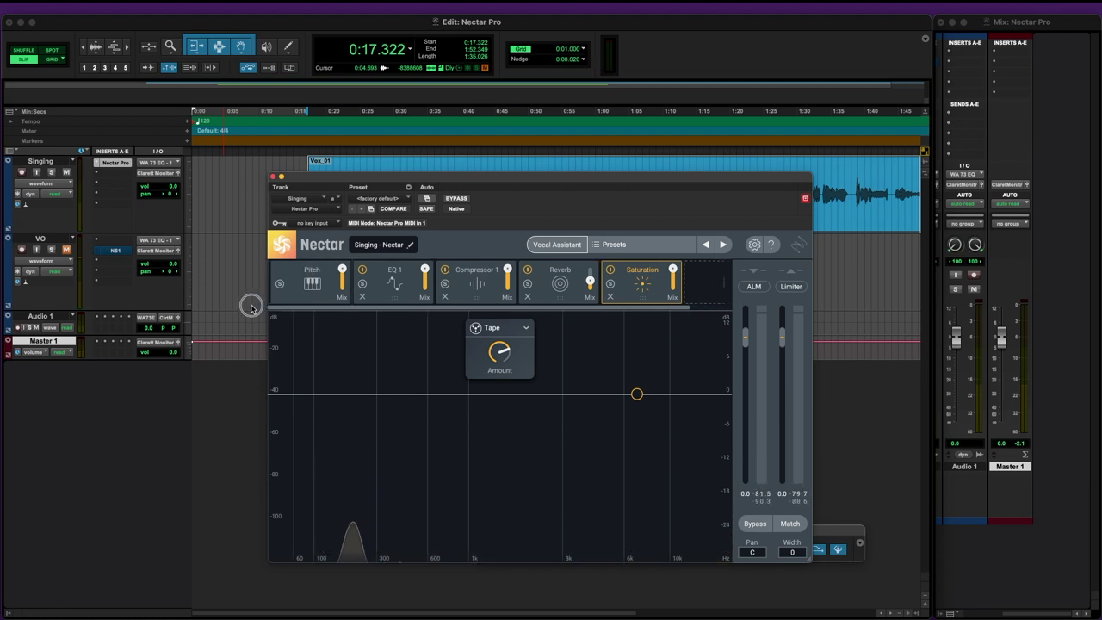
drag(672, 274, 673, 326)
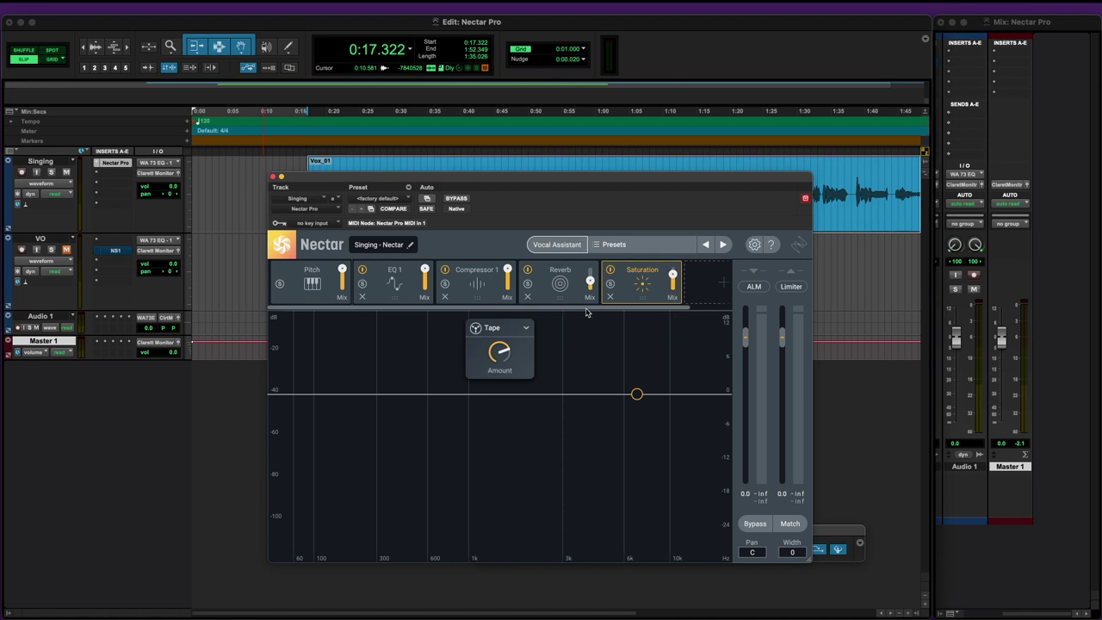
Step: Open the Pitch module, run Auto Detect on the scale while the vocal plays, and dismiss the suggested keys
click(301, 270)
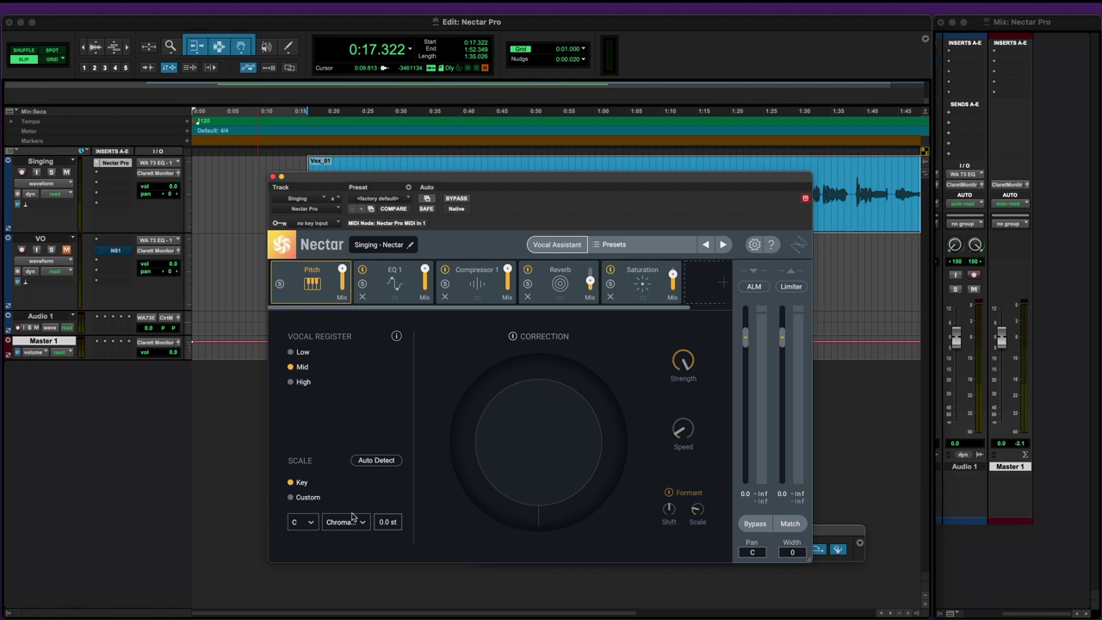
click(369, 464)
key(space)
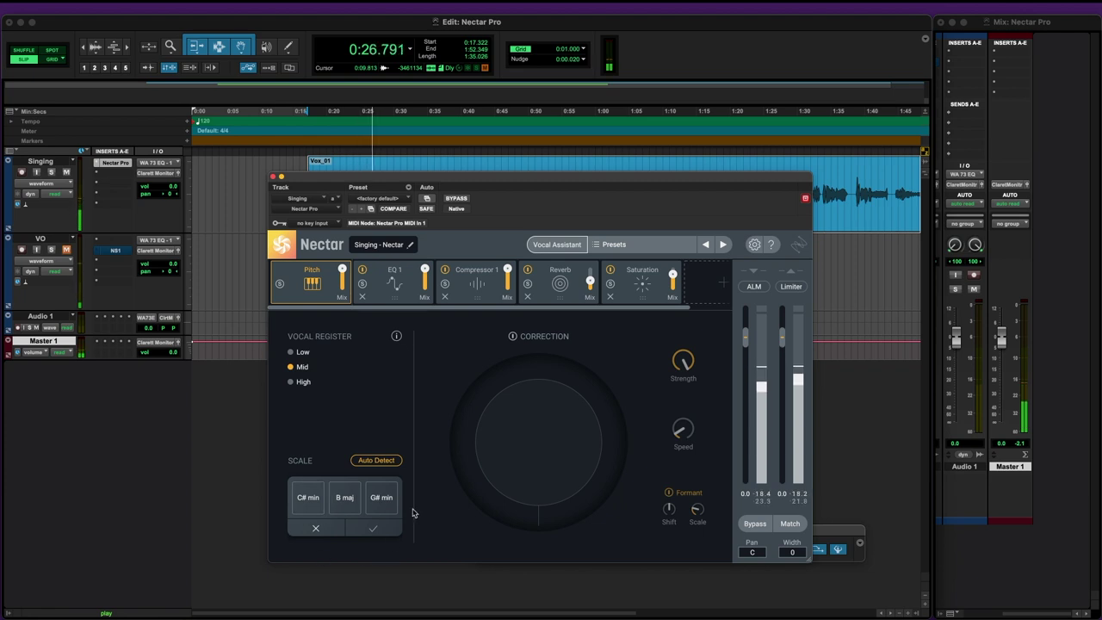
key(space)
click(382, 469)
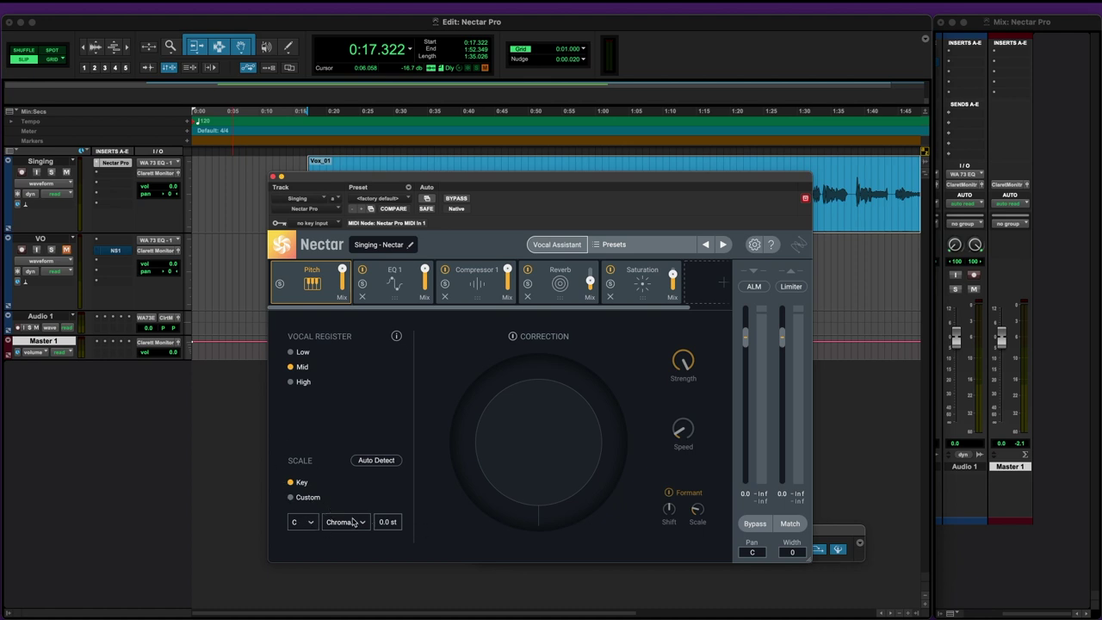
Step: Review the key and scale type options in the Pitch module, keeping C and Chromatic
click(303, 522)
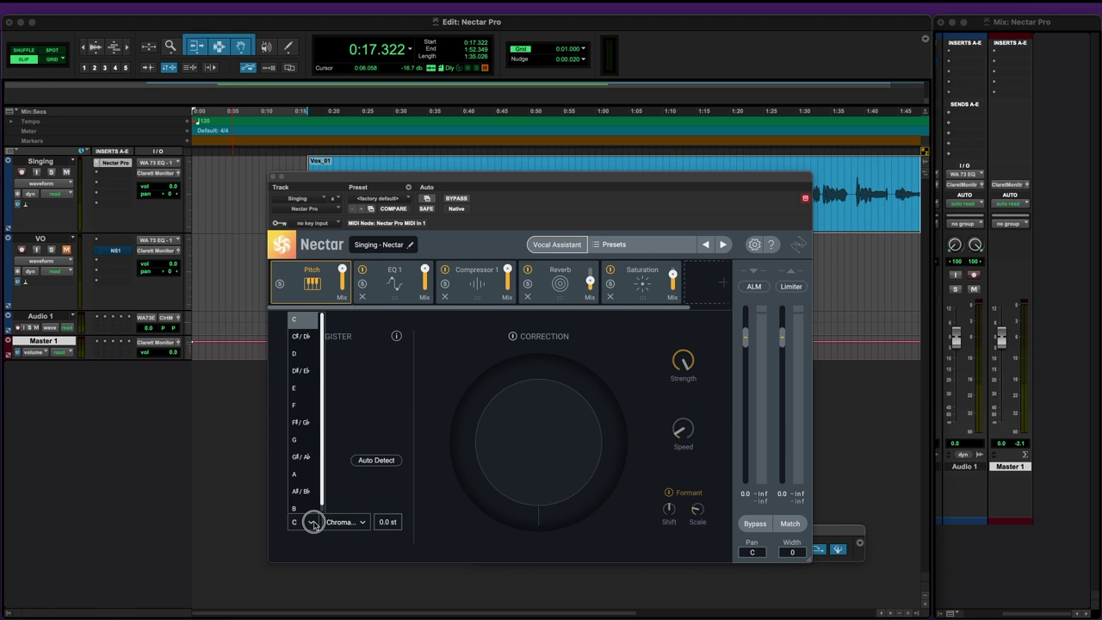
click(300, 320)
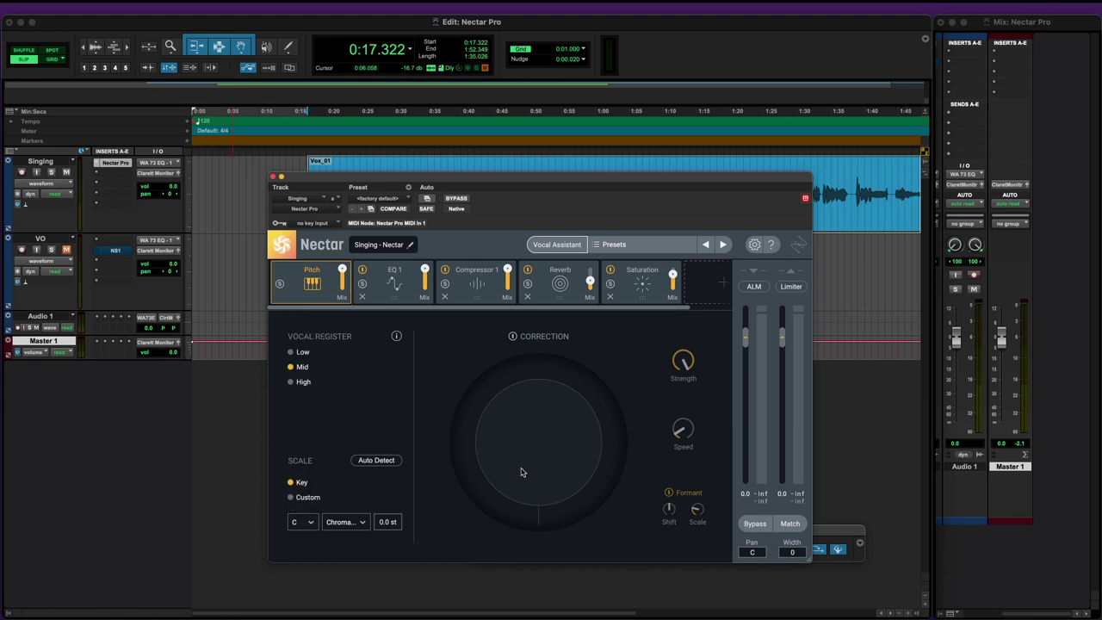
click(336, 526)
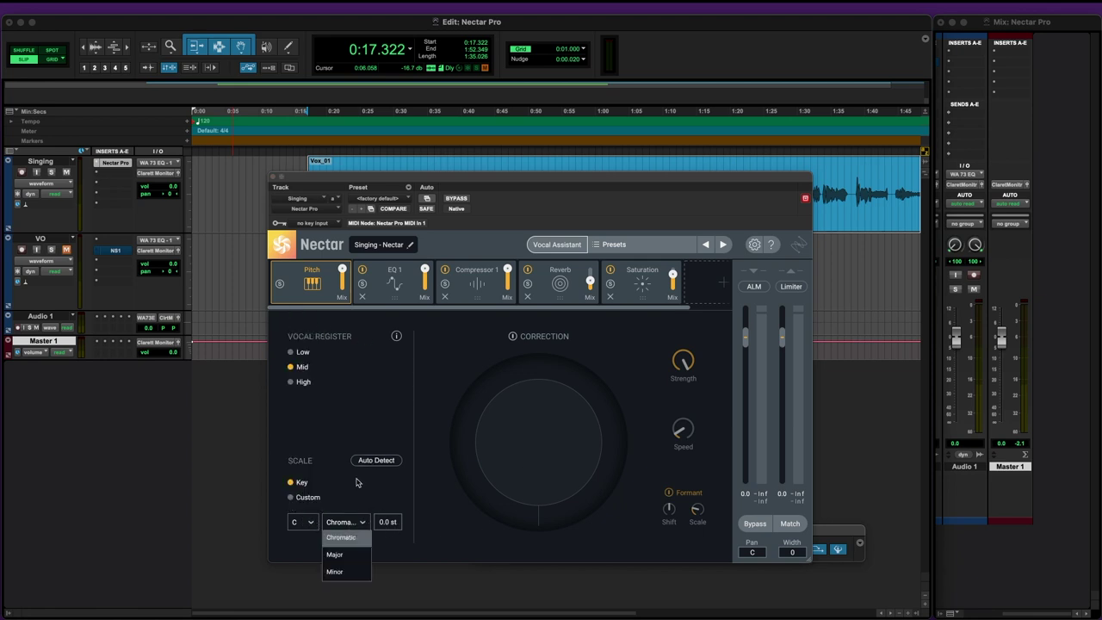
click(358, 489)
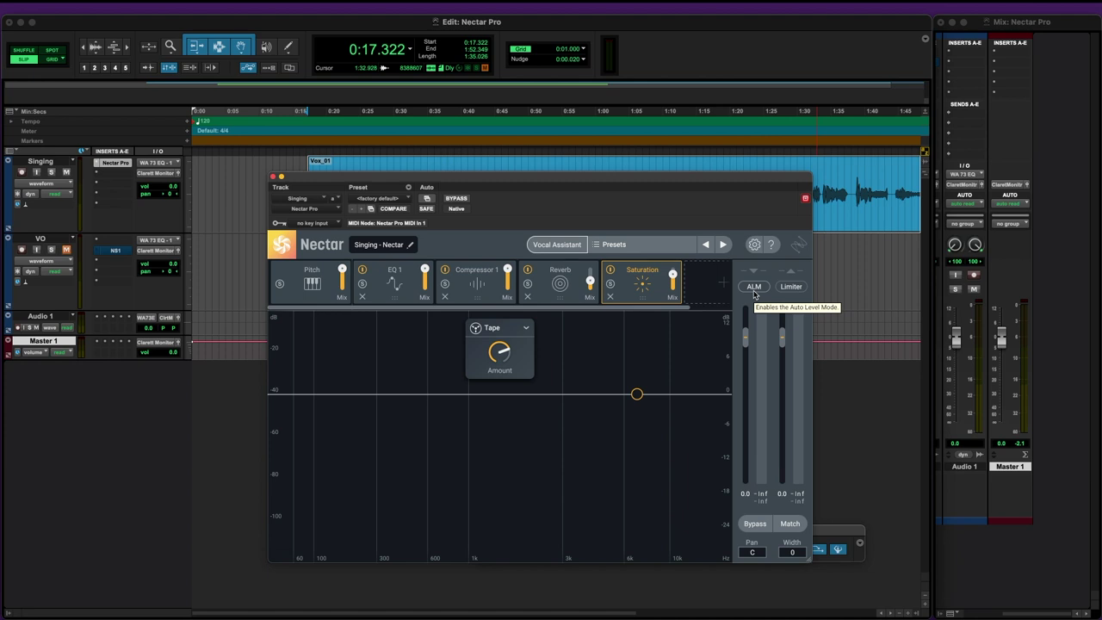
Step: Enable Auto Level Mode and the Limiter, and remove the Saturation, Reverb, Compressor 1 and EQ 1 modules from the chain
click(747, 249)
click(784, 250)
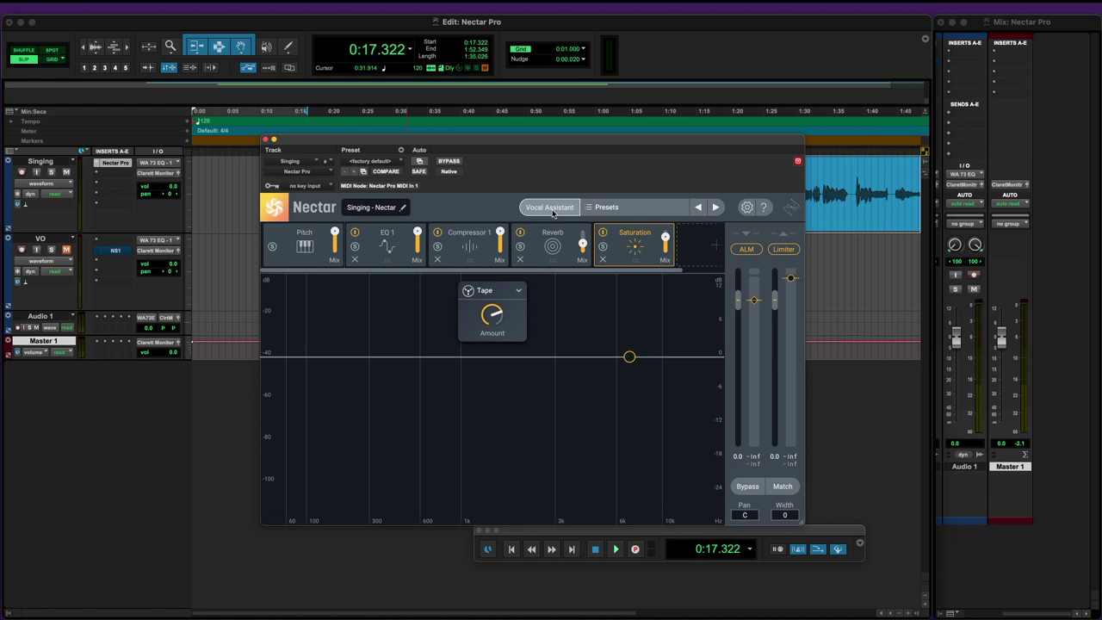
click(604, 261)
click(520, 259)
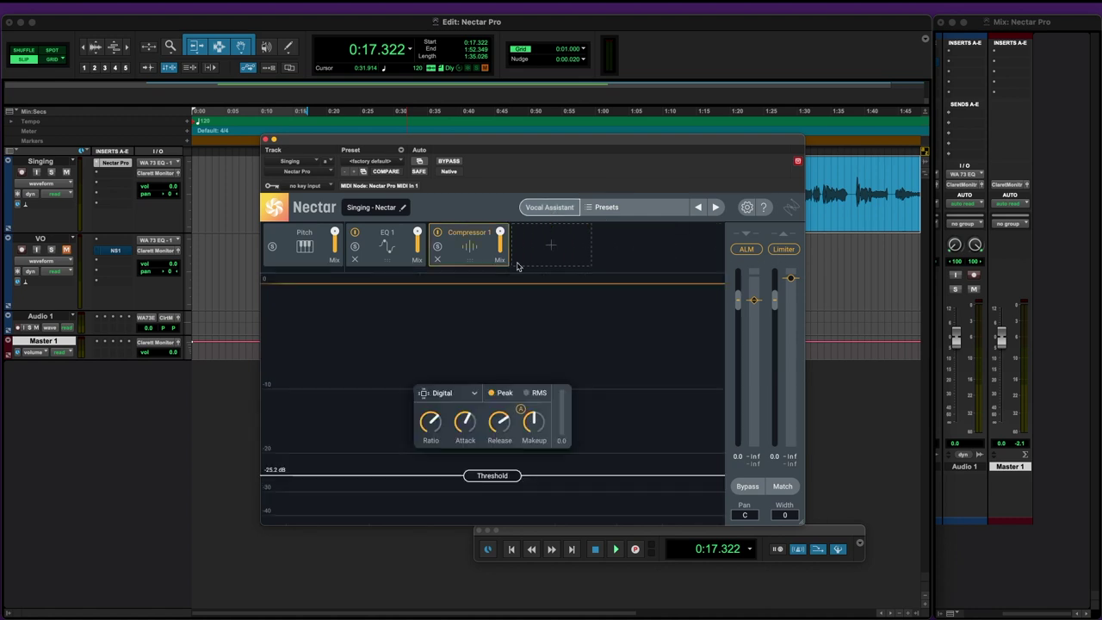
click(438, 260)
click(355, 260)
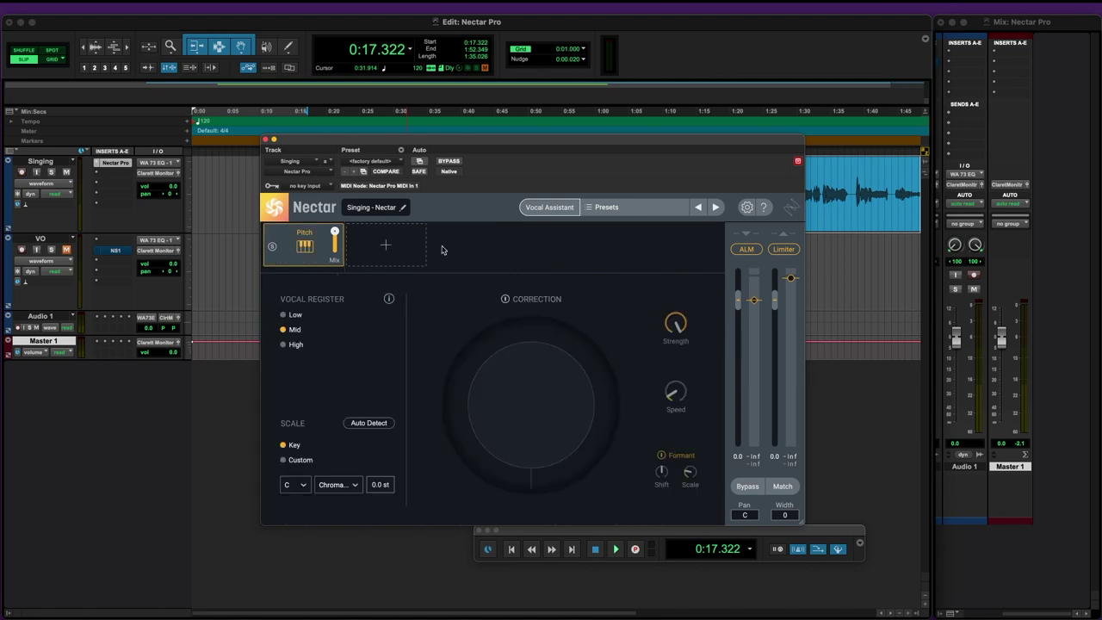
Step: Run the Vocal Assistant in Enhance mode, playing the vocal from about 0:42 for it to analyse
click(549, 208)
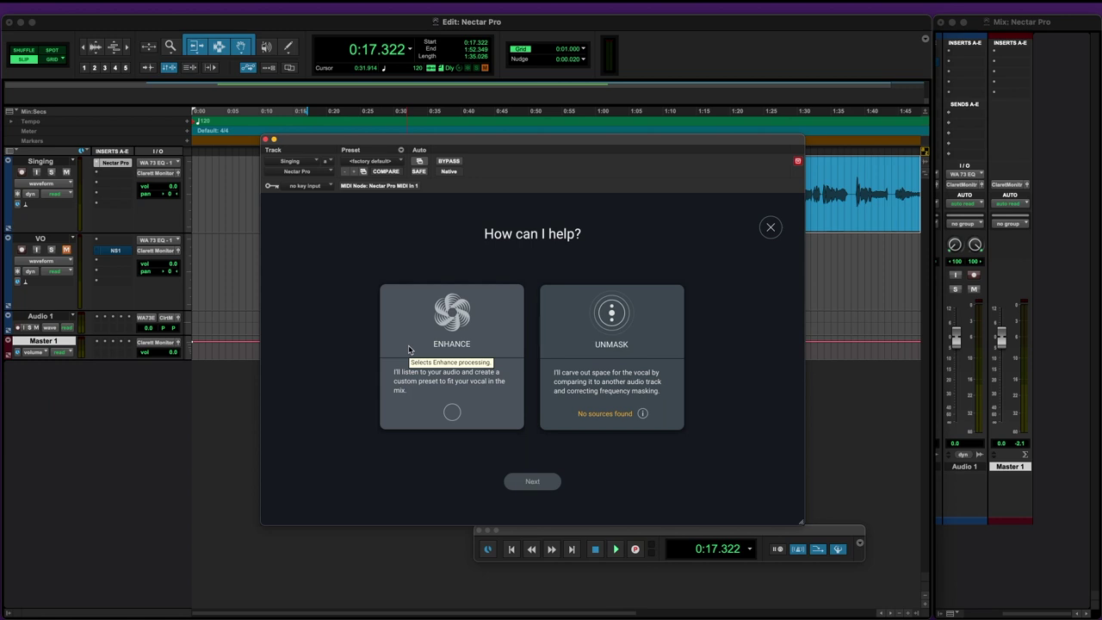
click(454, 413)
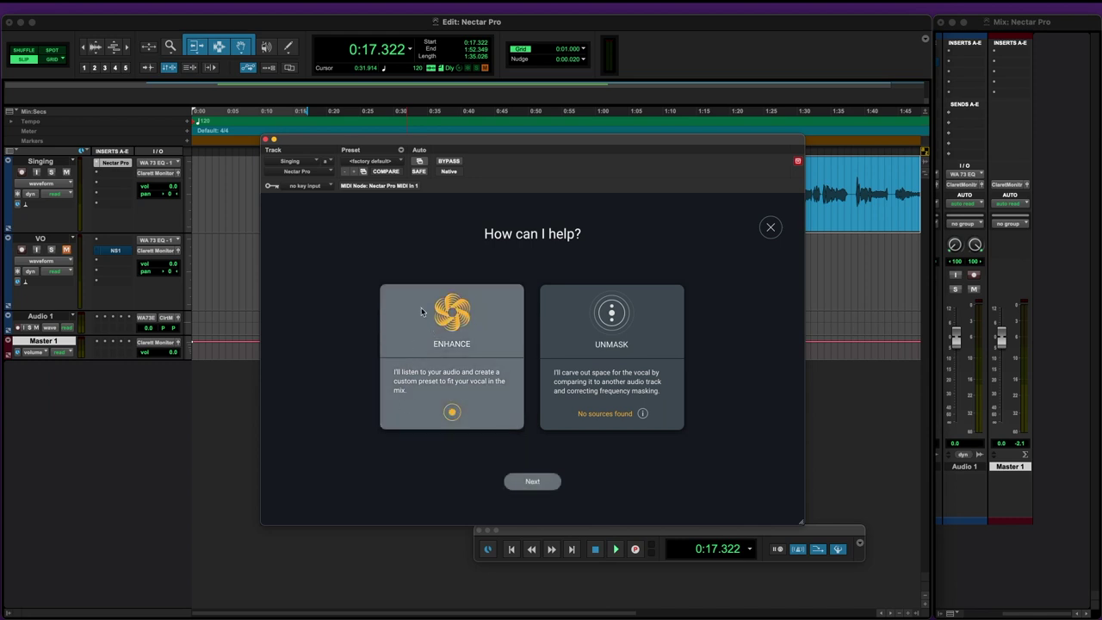
click(543, 488)
drag(555, 143, 559, 232)
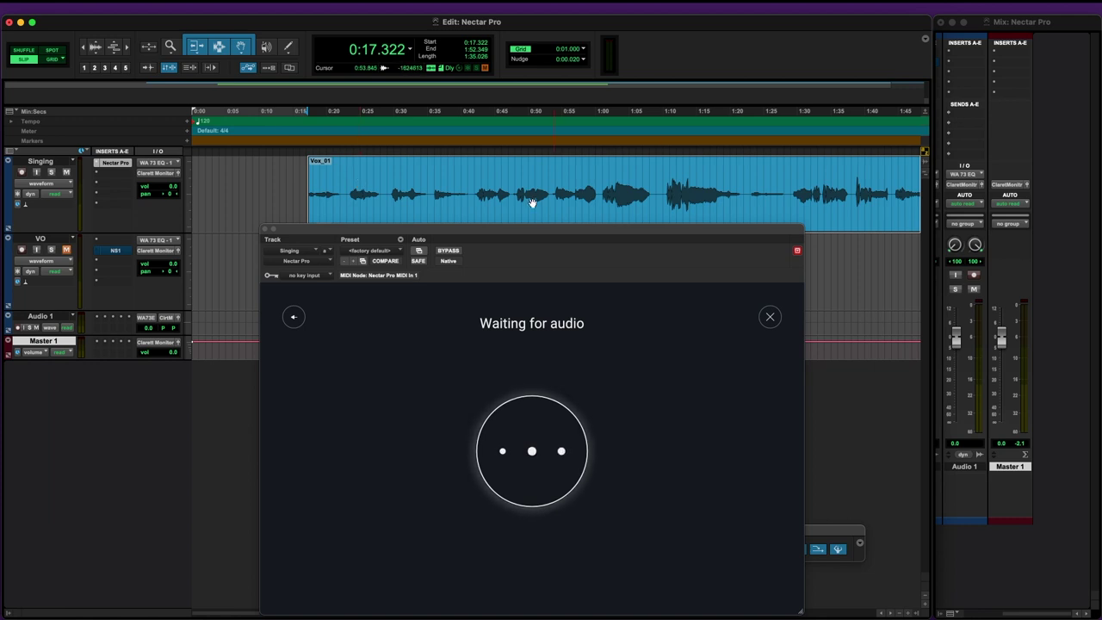
click(476, 185)
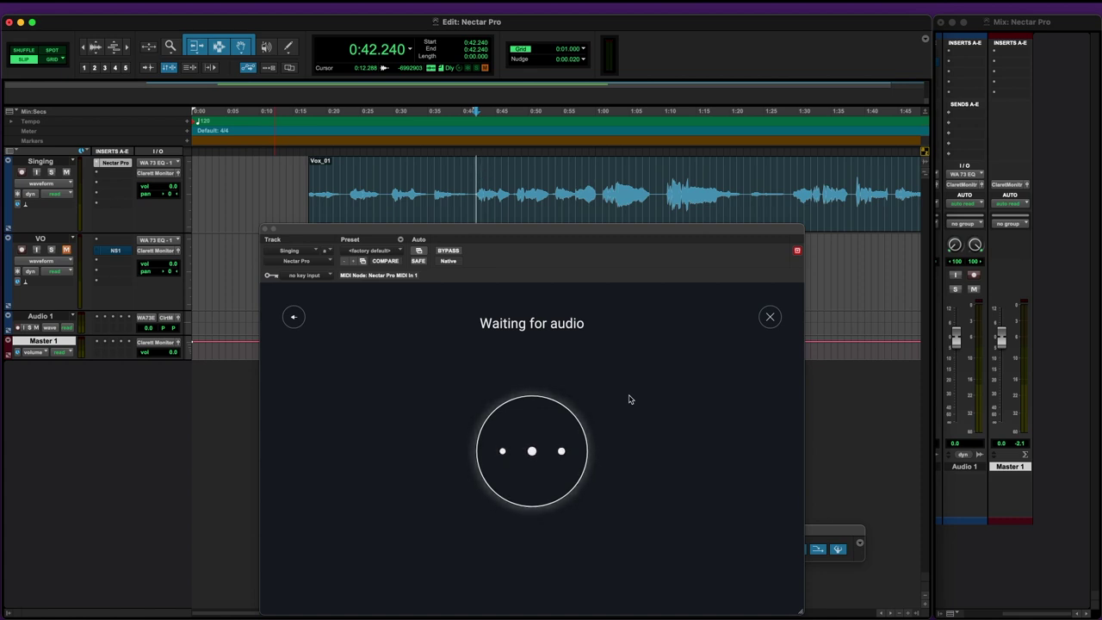
key(space)
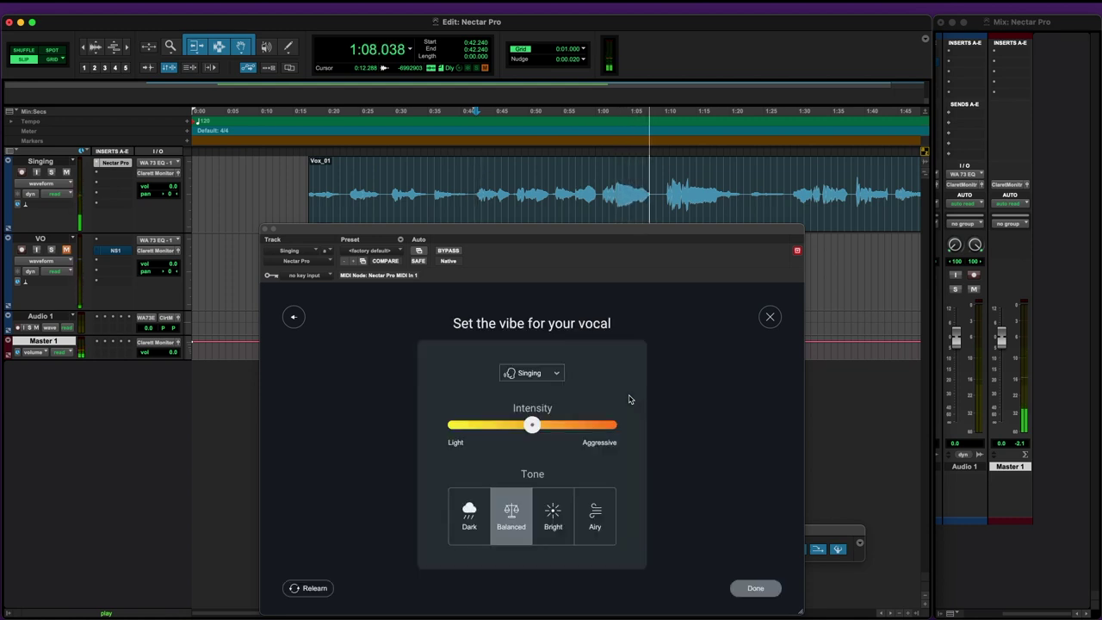
key(space)
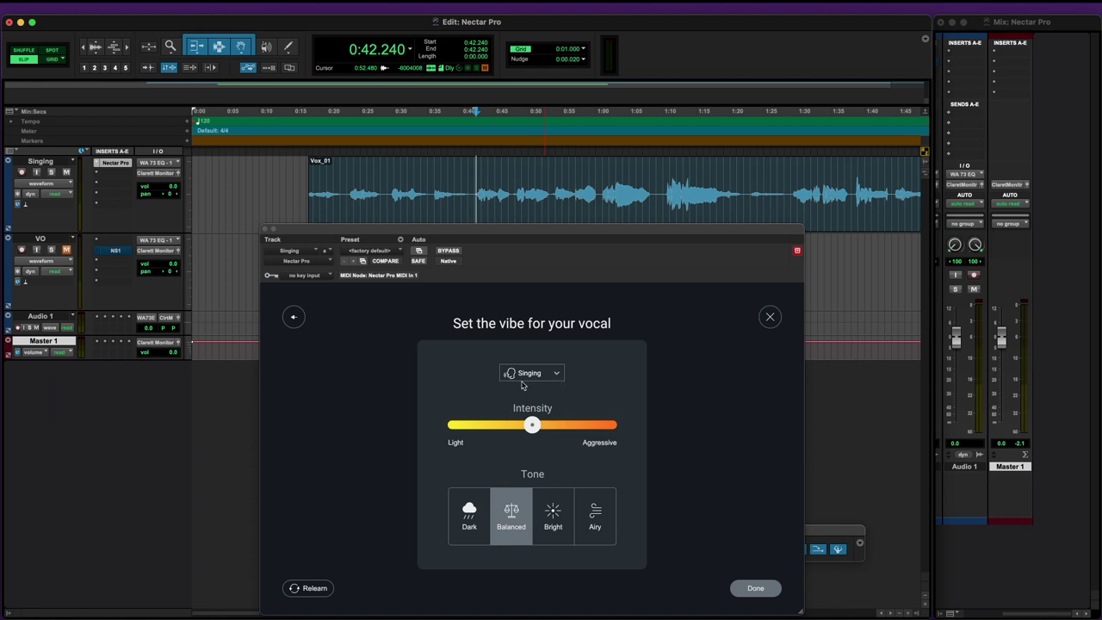
Step: Keep the Singing style and audition the Bright and Dark tones during playback, settling on Balanced
click(558, 375)
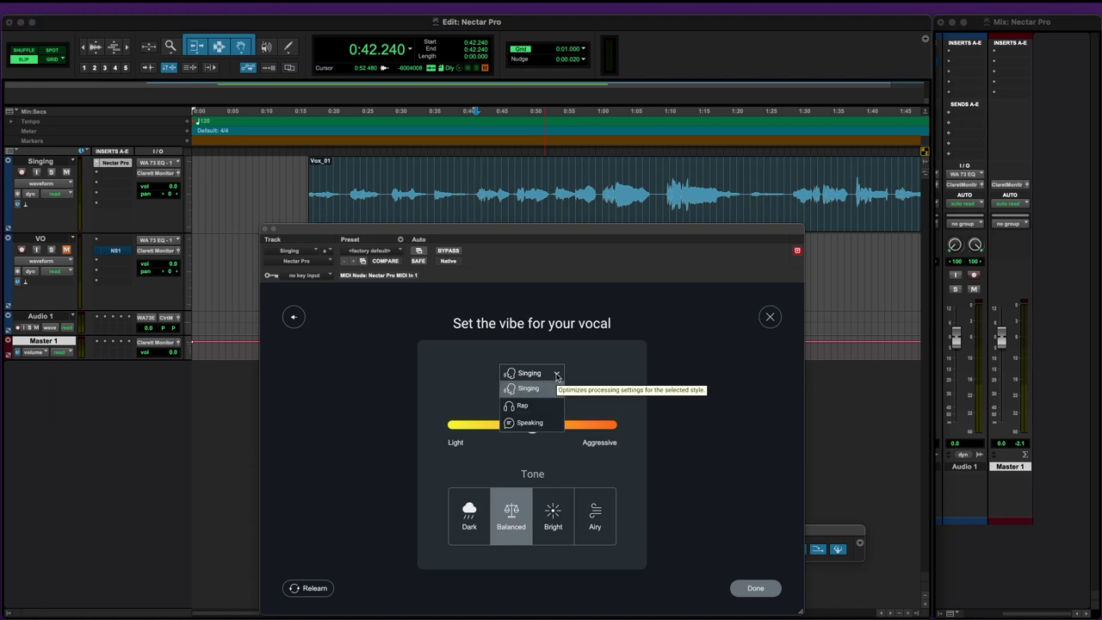
click(528, 389)
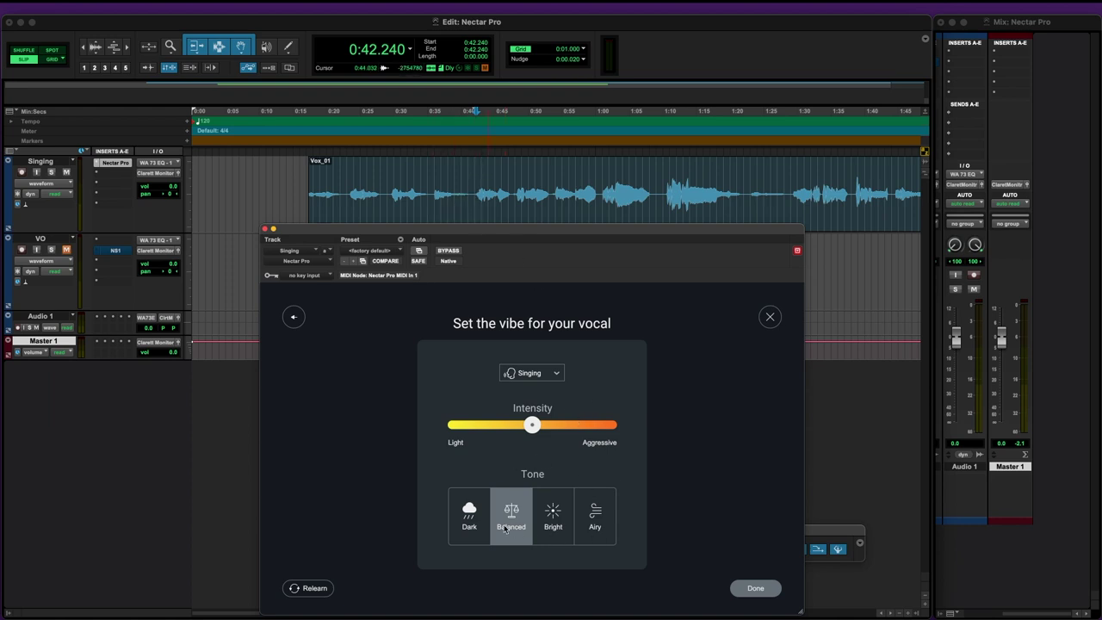
key(space)
mouse_move(532, 425)
mouse_down()
mouse_move(596, 425)
mouse_move(459, 425)
mouse_move(535, 424)
mouse_up()
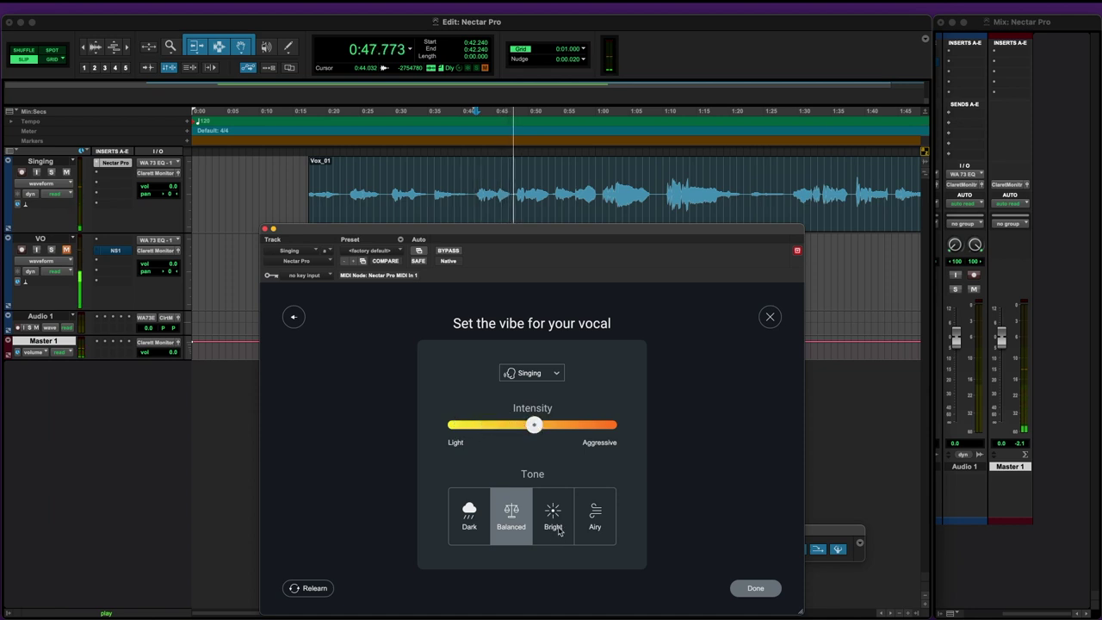
click(556, 515)
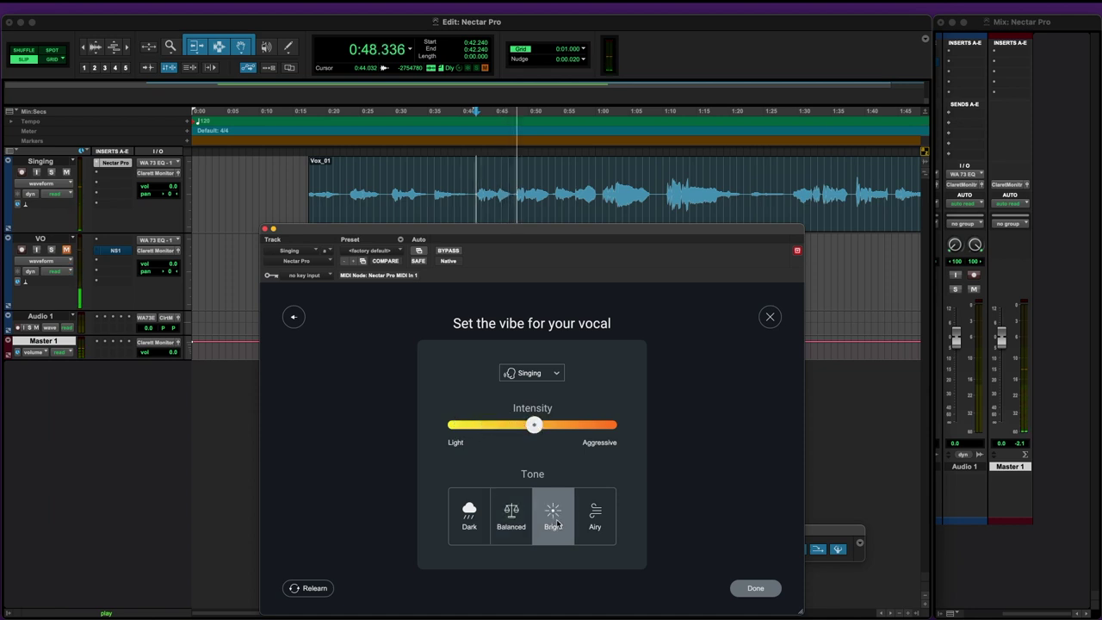
click(465, 515)
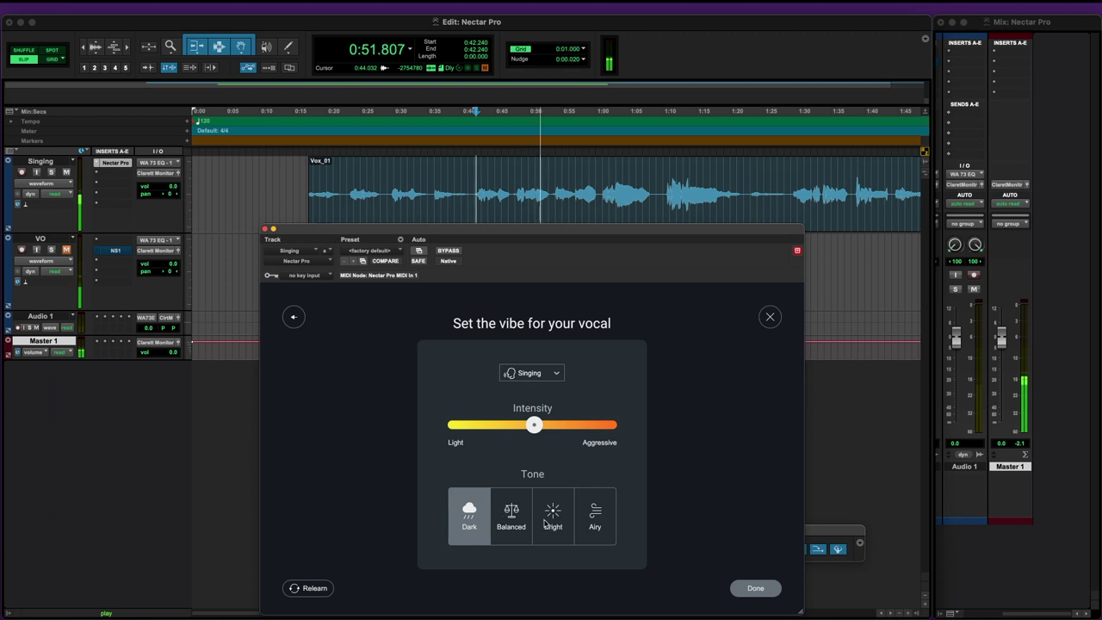
click(511, 517)
Step: Raise the assistant's intensity slightly towards Aggressive and apply its settings, repositioning the plug-in window before stopping playback
drag(534, 435, 550, 435)
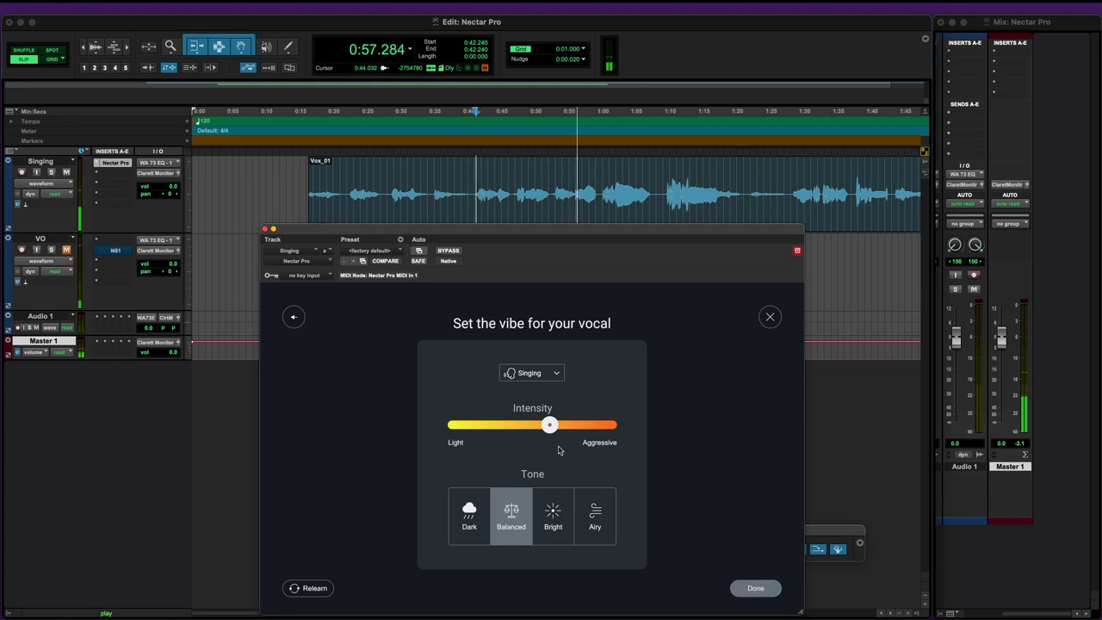
click(739, 591)
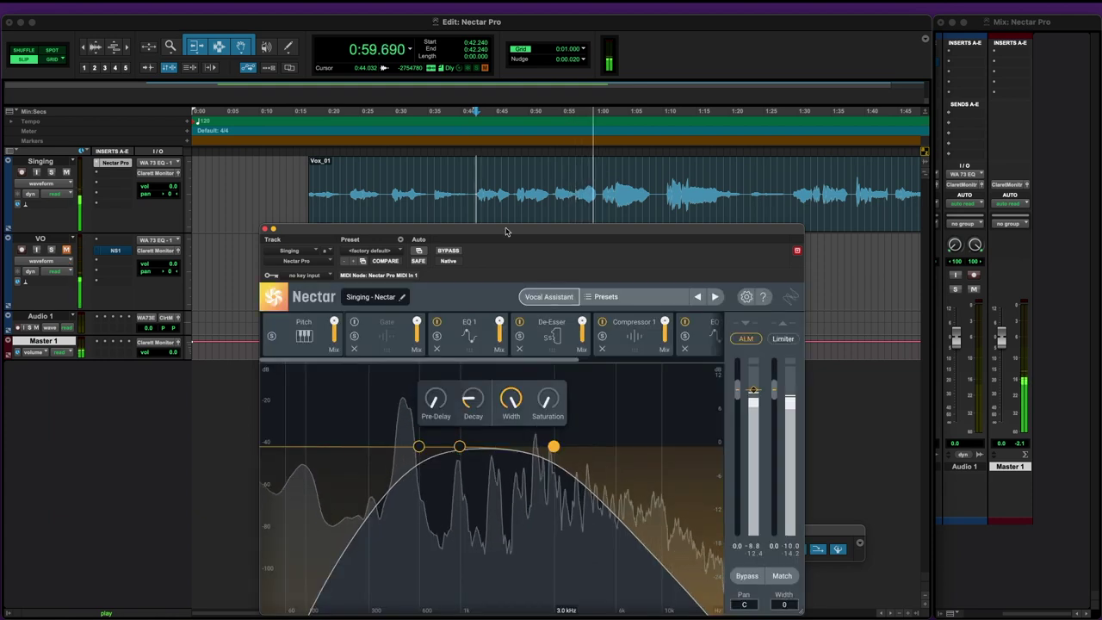
drag(504, 233, 362, 118)
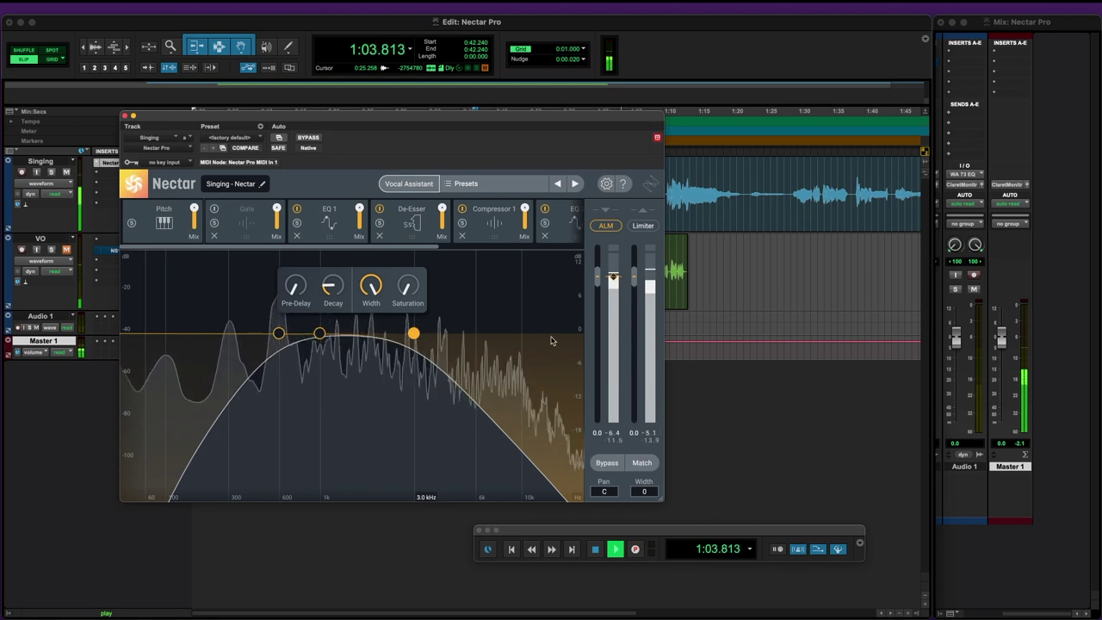
drag(440, 118, 655, 252)
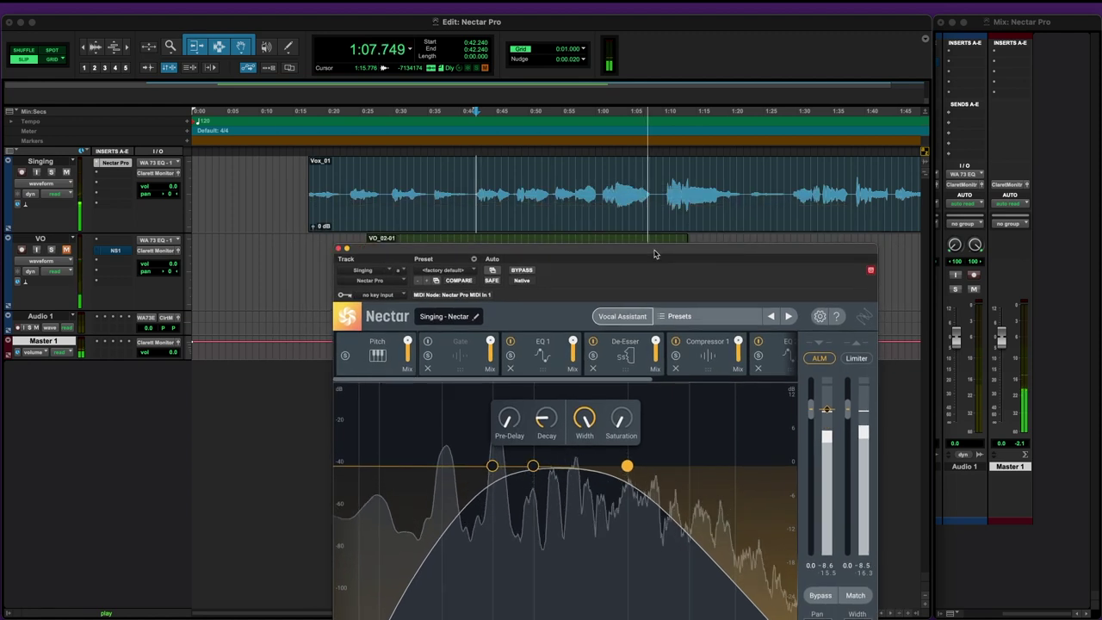
key(space)
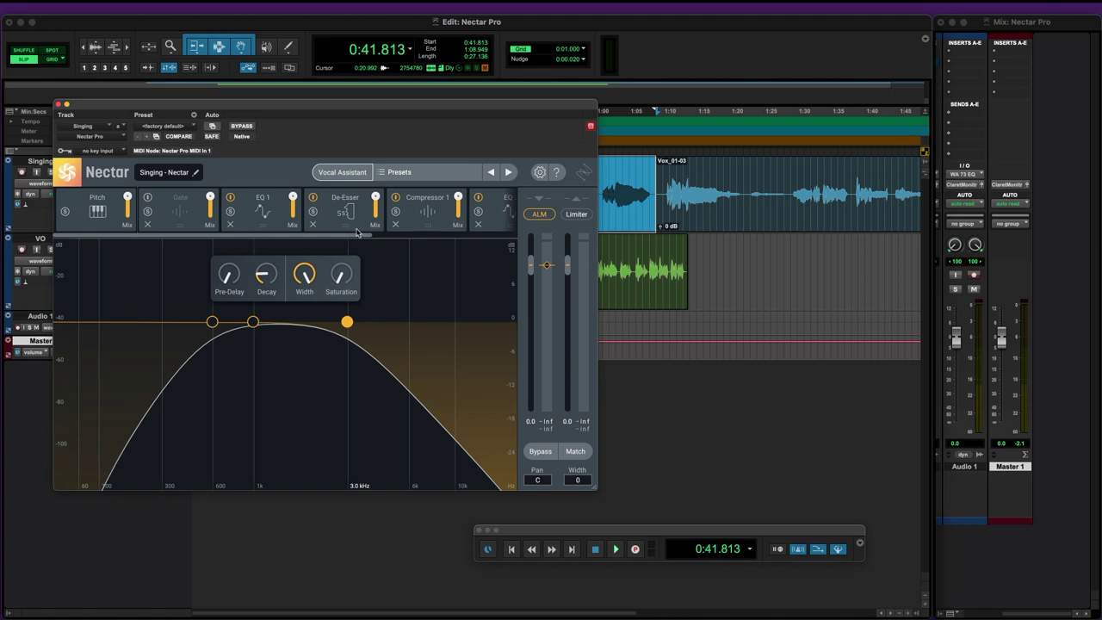
Step: Examine the module chain built by the assistant, opening Compressor 1 and switching it off and back on
drag(356, 234, 521, 237)
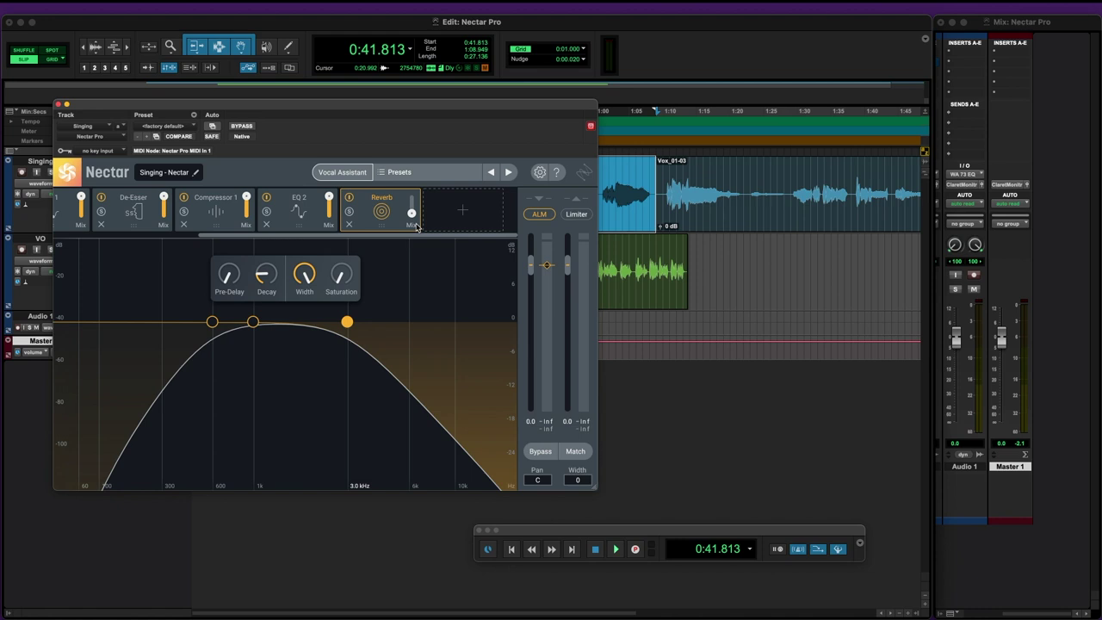
click(228, 210)
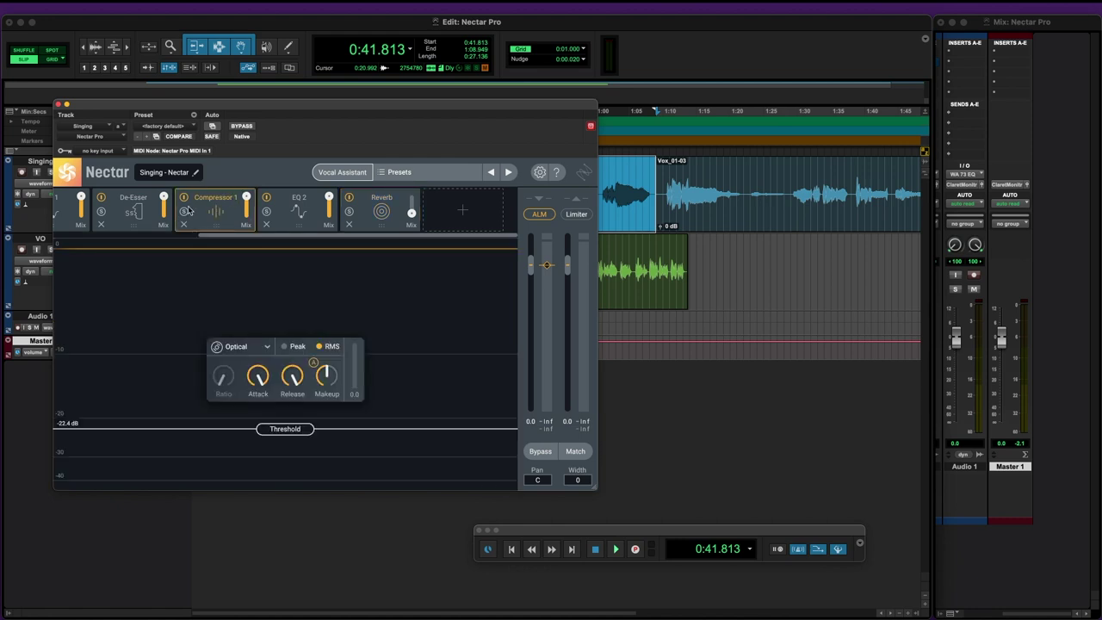
click(183, 198)
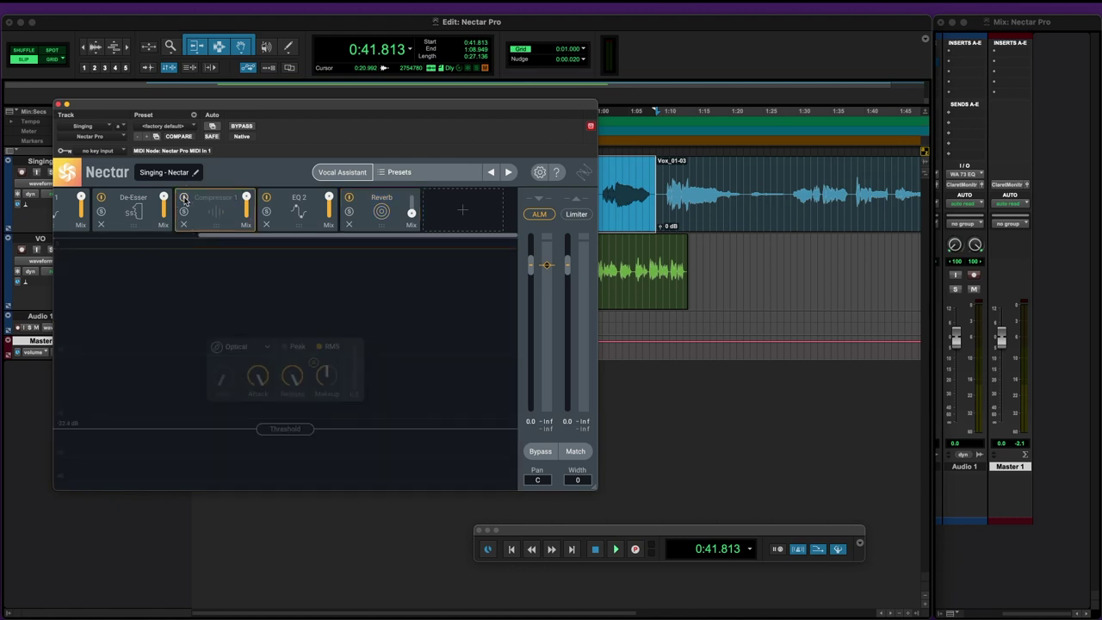
click(183, 198)
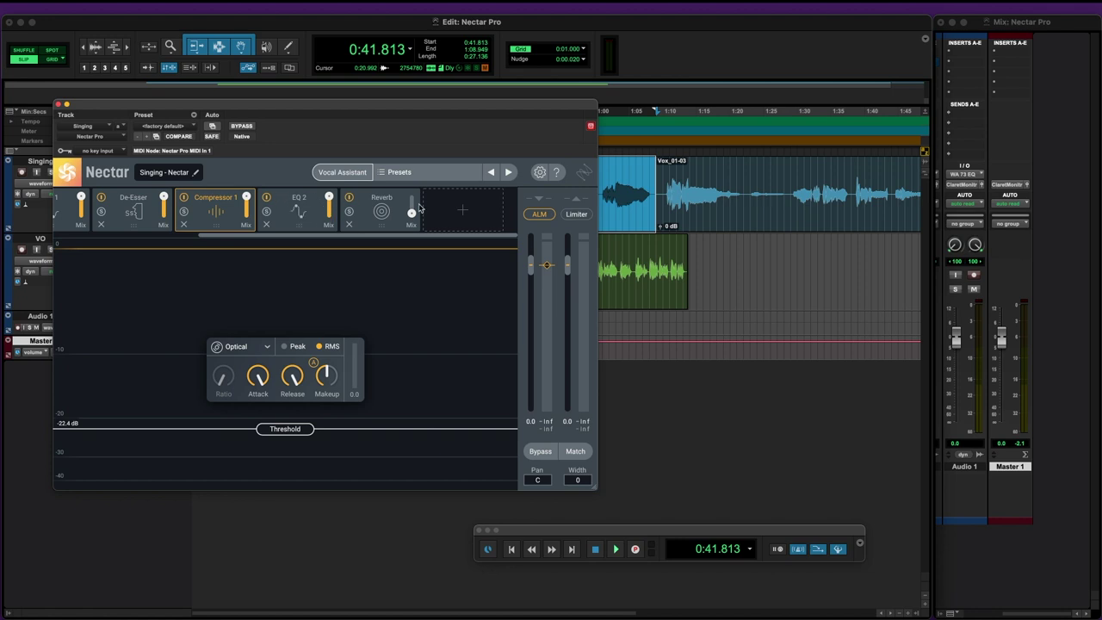
click(537, 216)
Step: Compare the vocal with and without Nectar's processing by toggling the plug-in's bypass during playback, leaving the processing active
drag(339, 104, 540, 236)
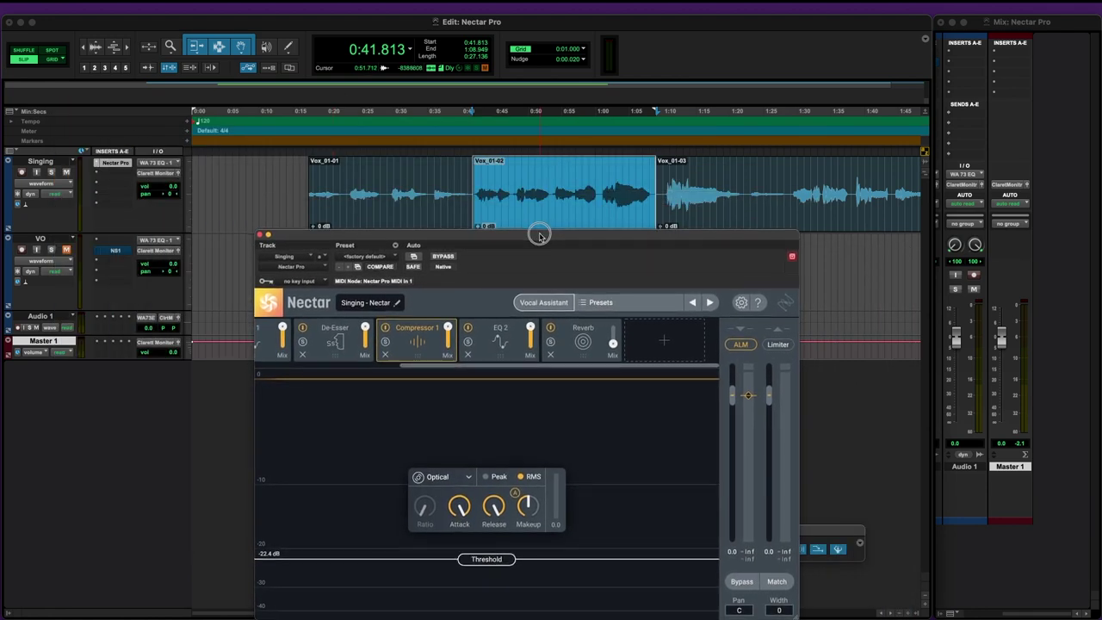
click(741, 582)
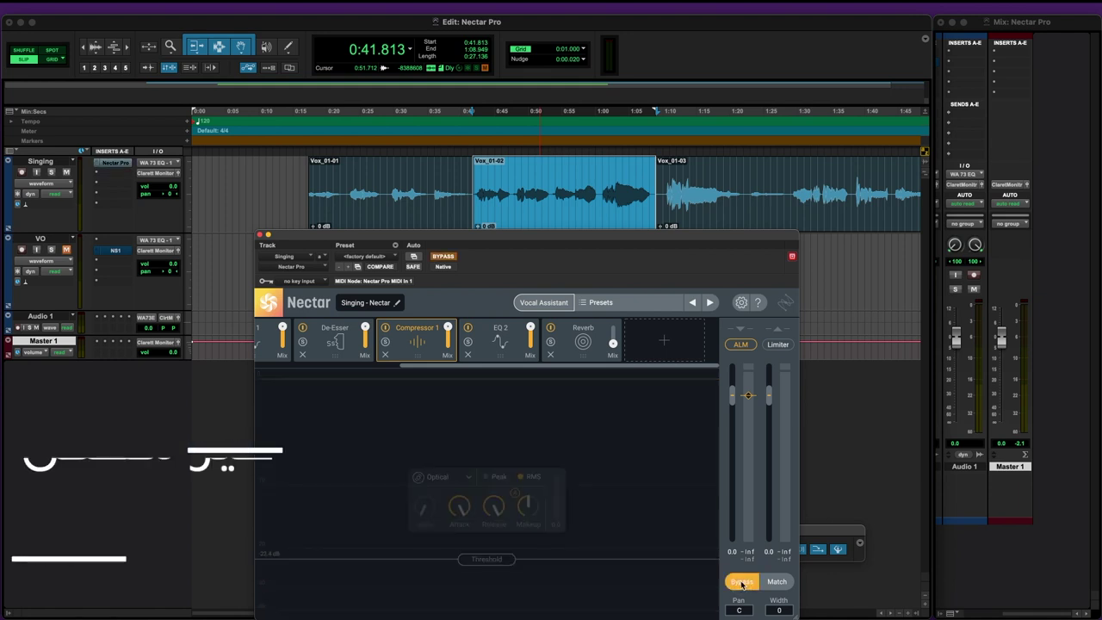
key(space)
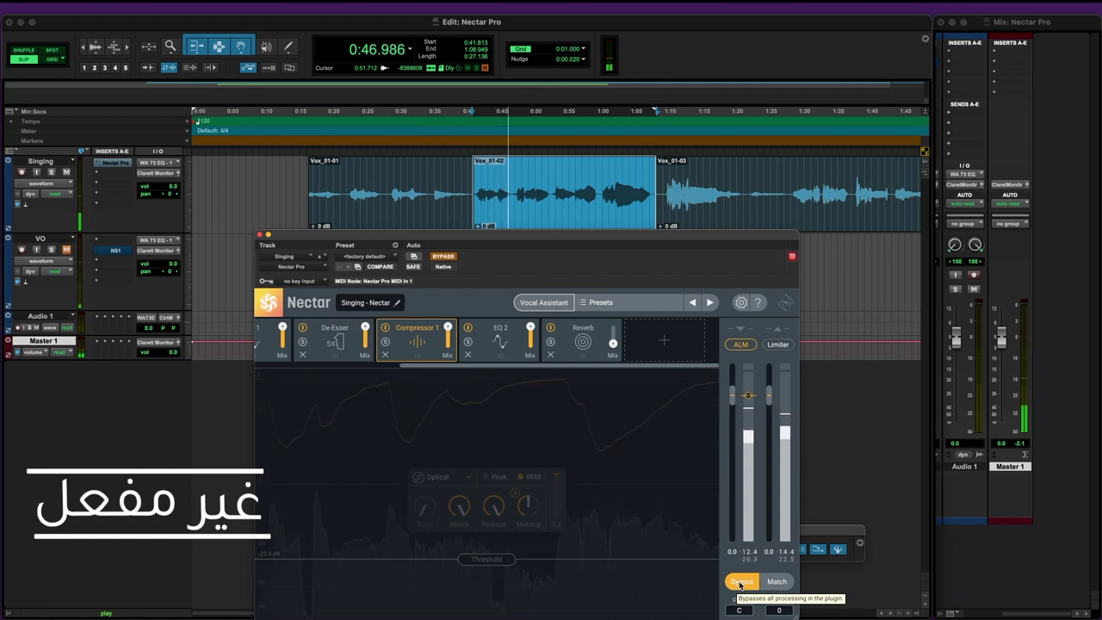
click(740, 583)
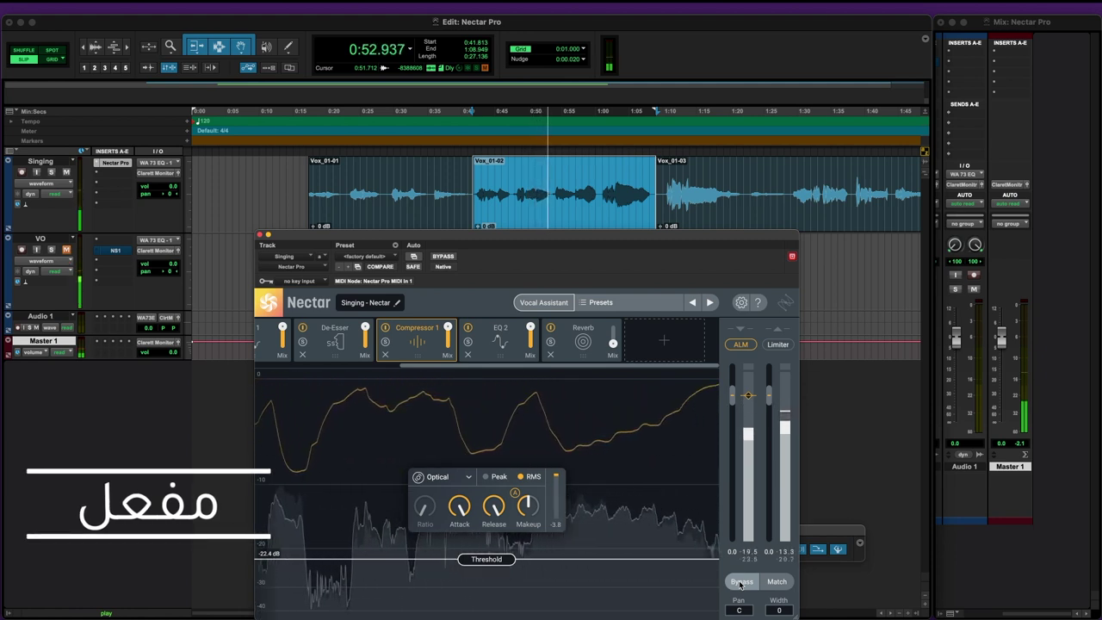
click(740, 583)
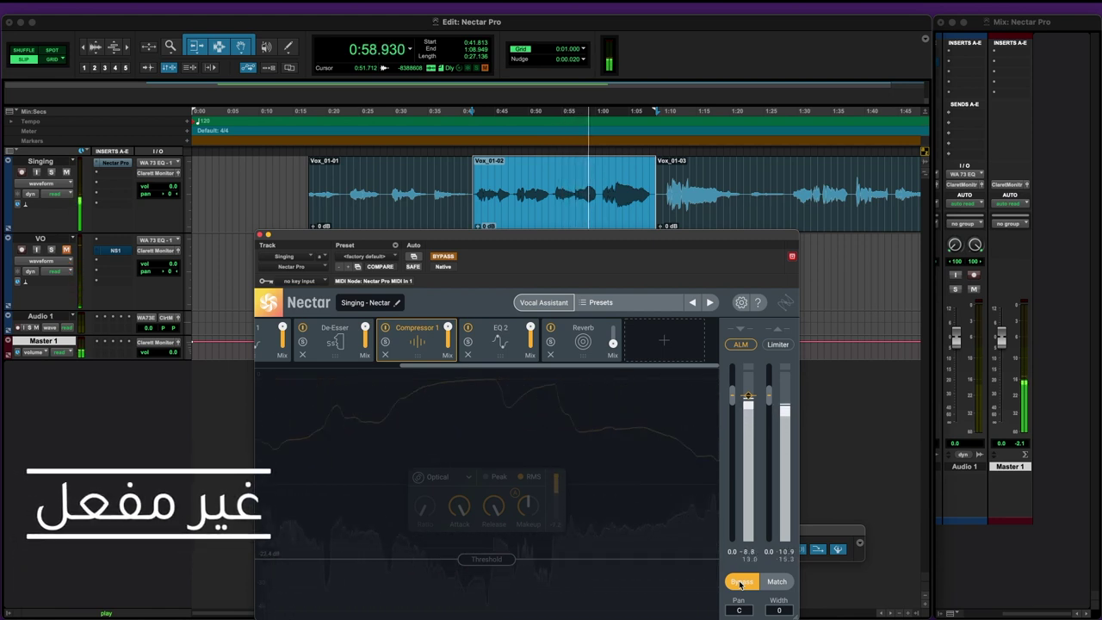
click(740, 583)
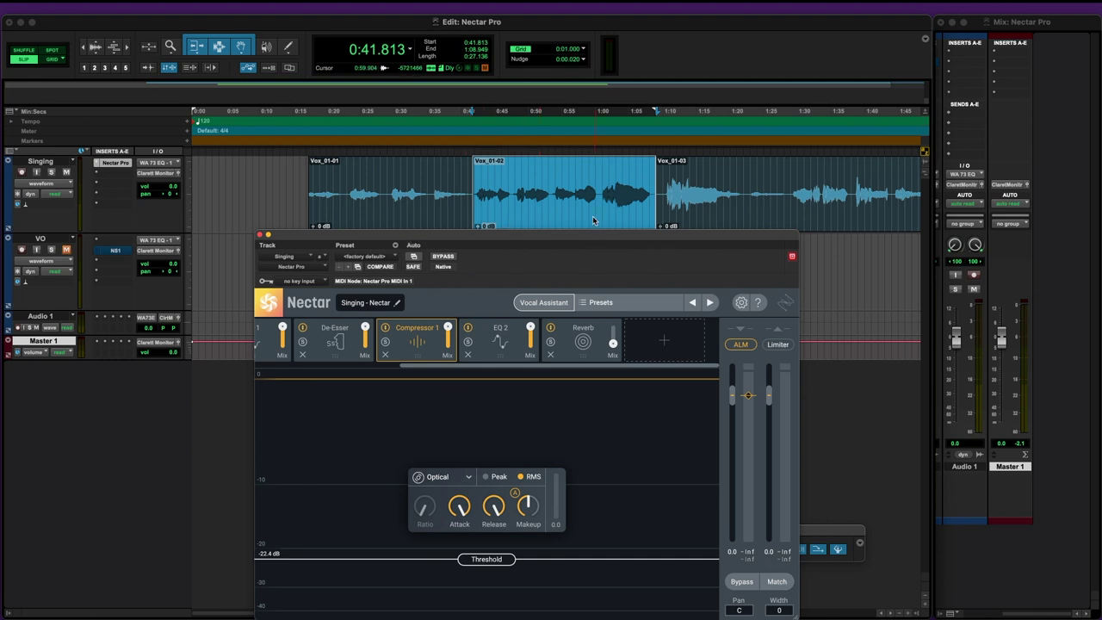
Step: Place the edit cursor at about 0:55.5 in the singing vocal and move the Nectar window slightly aside
click(566, 170)
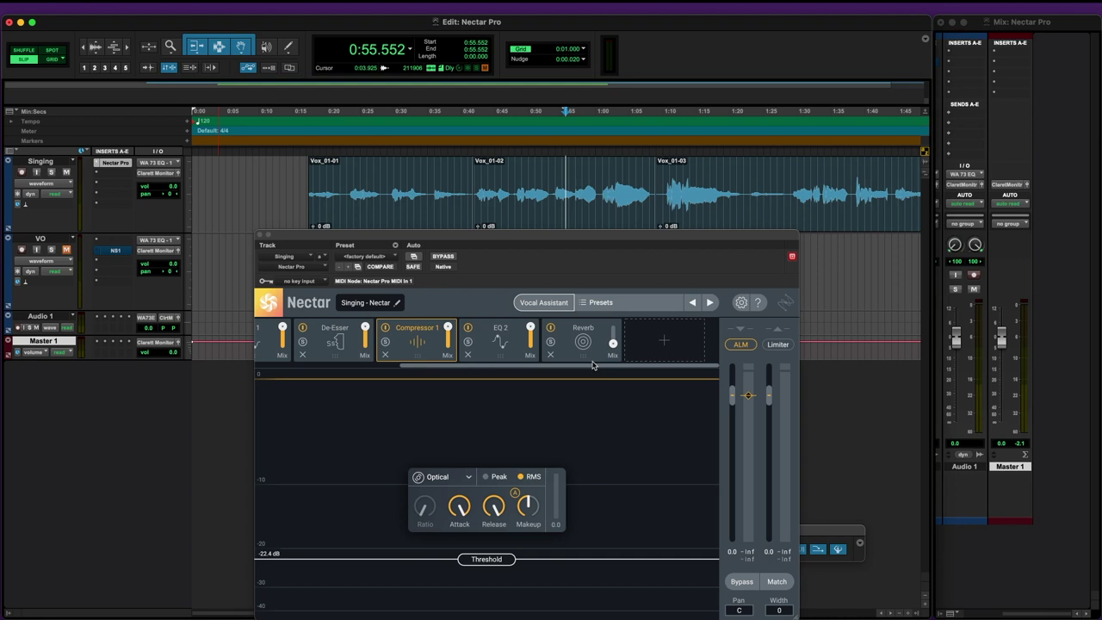
drag(526, 234, 591, 216)
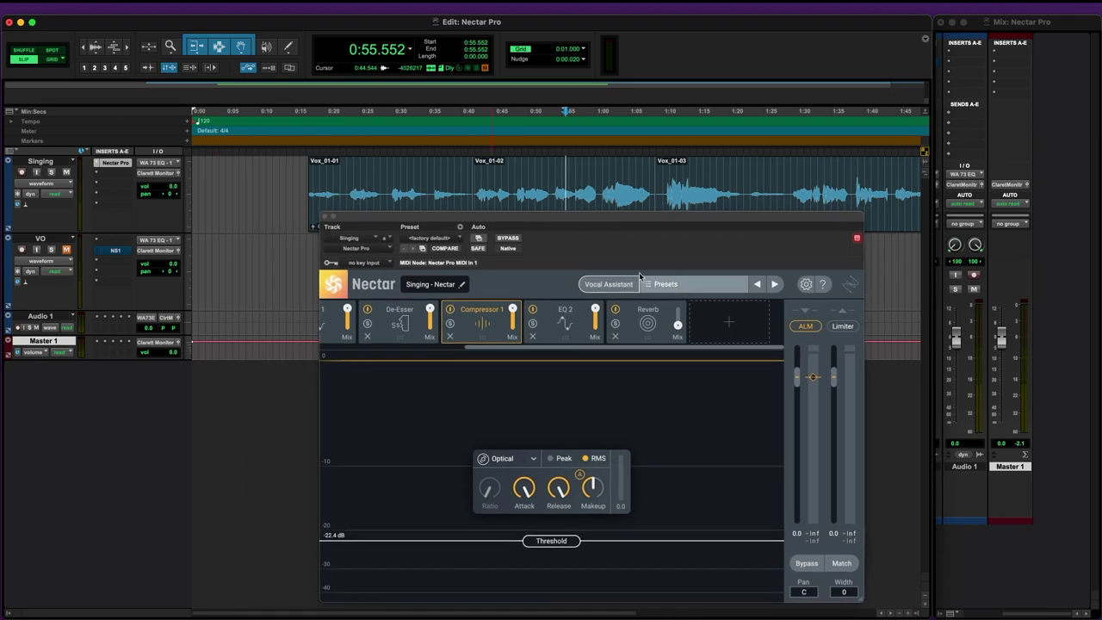
Step: Remove the Reverb, EQ 2, Compressor 1, De-Esser, EQ 1 and Gate modules from the singing vocal's chain
click(615, 336)
click(615, 336)
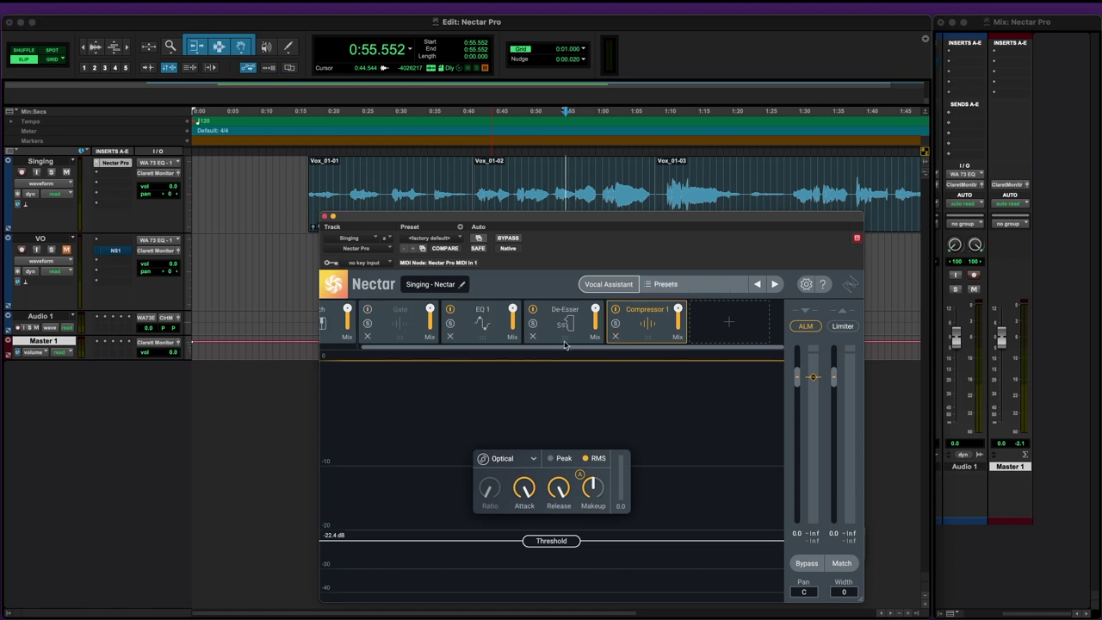
click(616, 337)
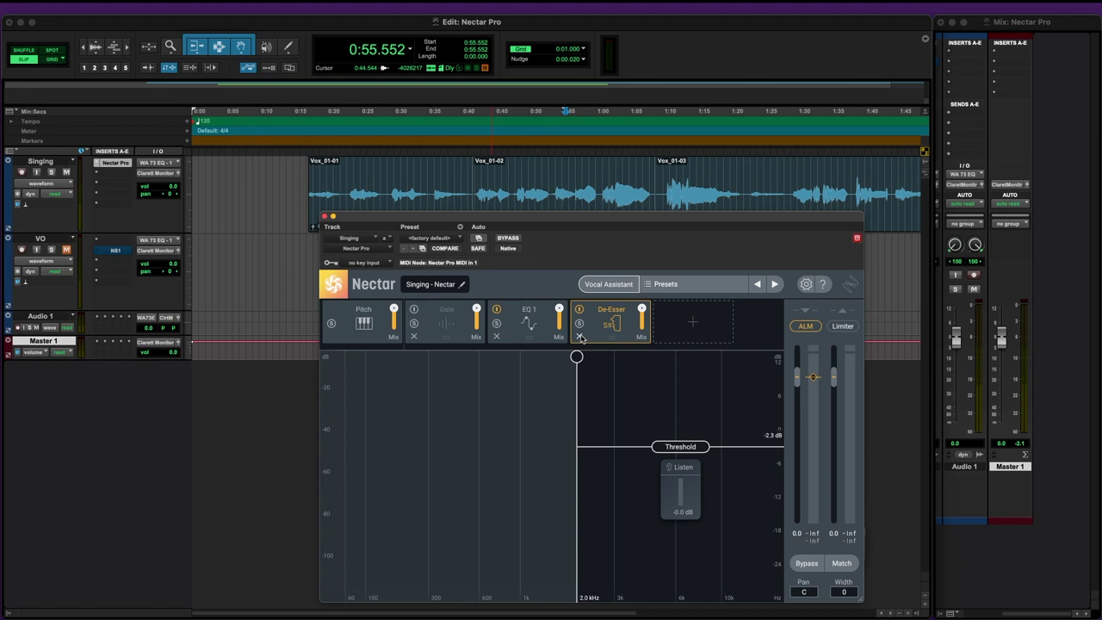
click(581, 338)
click(497, 337)
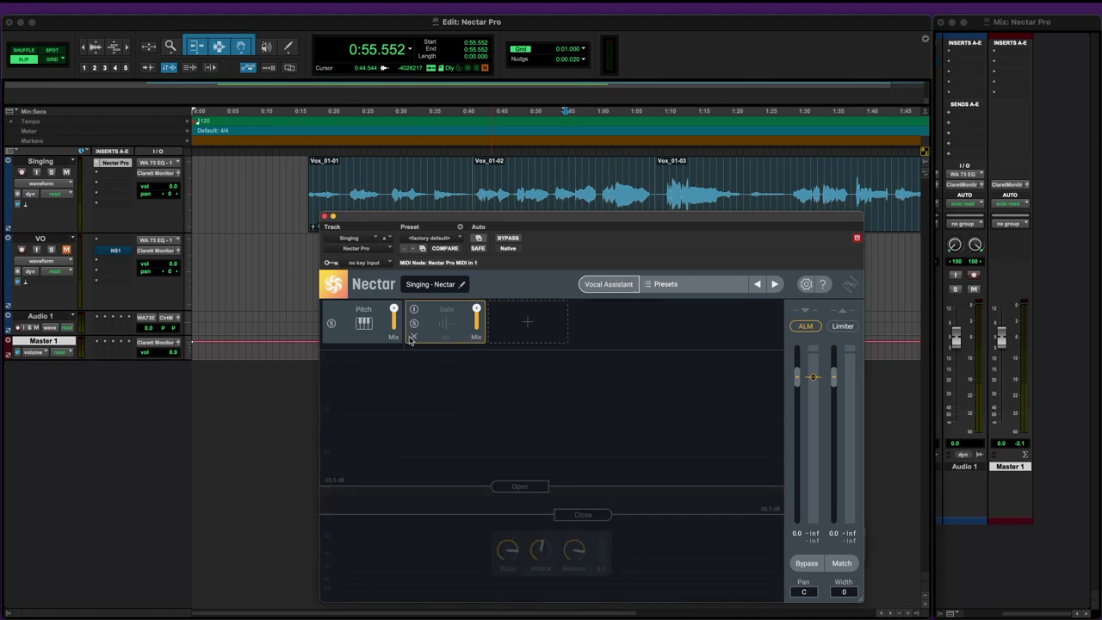
click(412, 337)
Step: Load the Pop preset Basic Enhancement and audition it on the singing vocal while viewing the end of its module chain
click(656, 285)
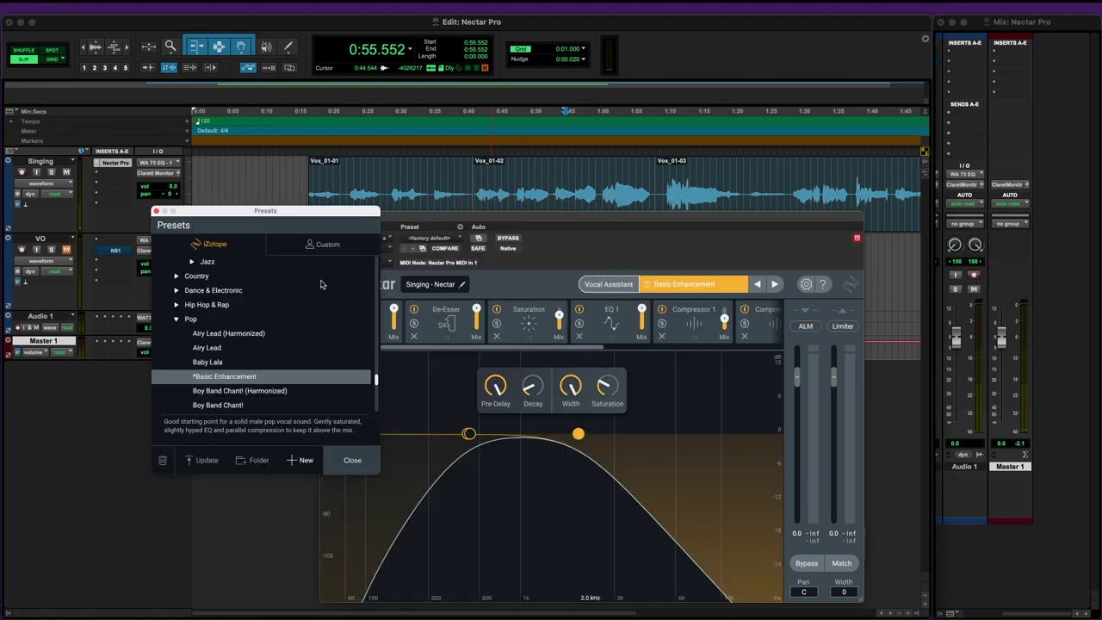
key(space)
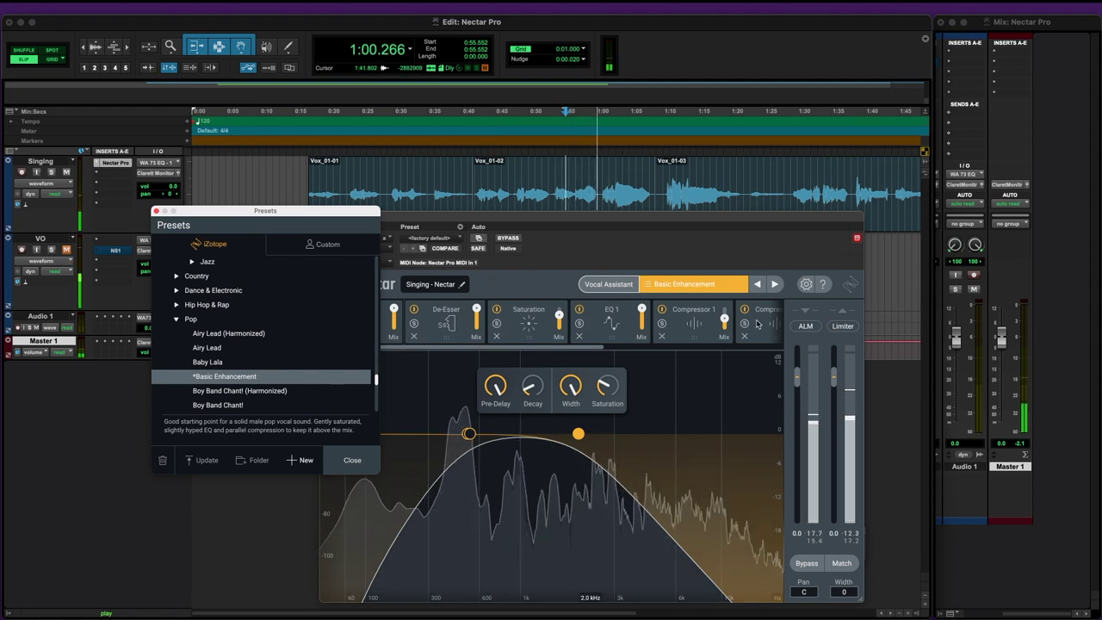
click(517, 349)
drag(518, 349, 714, 351)
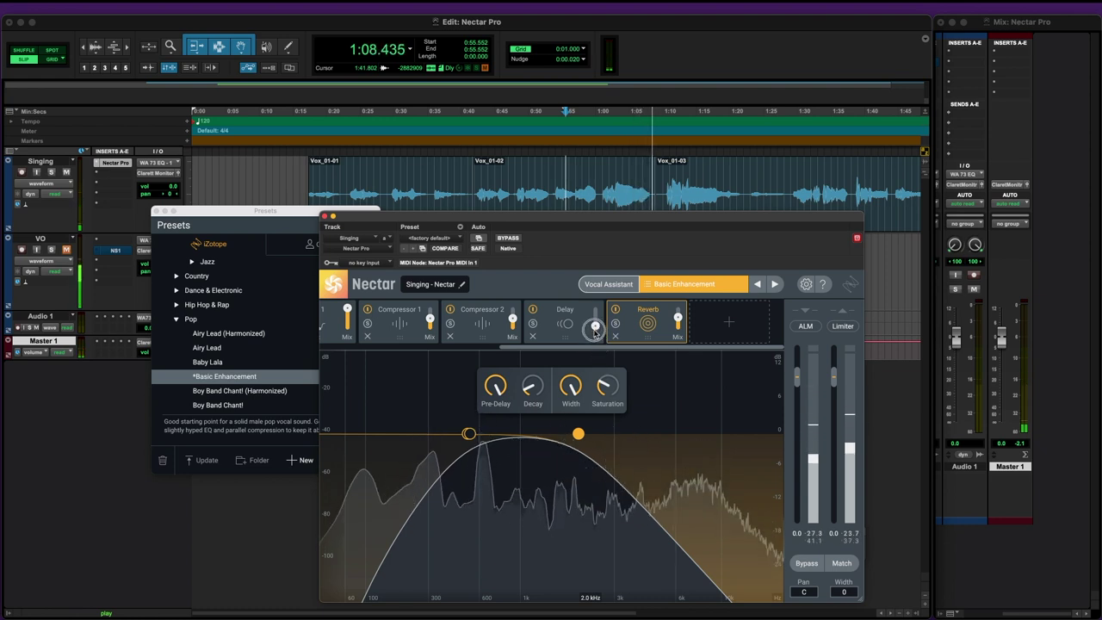
key(space)
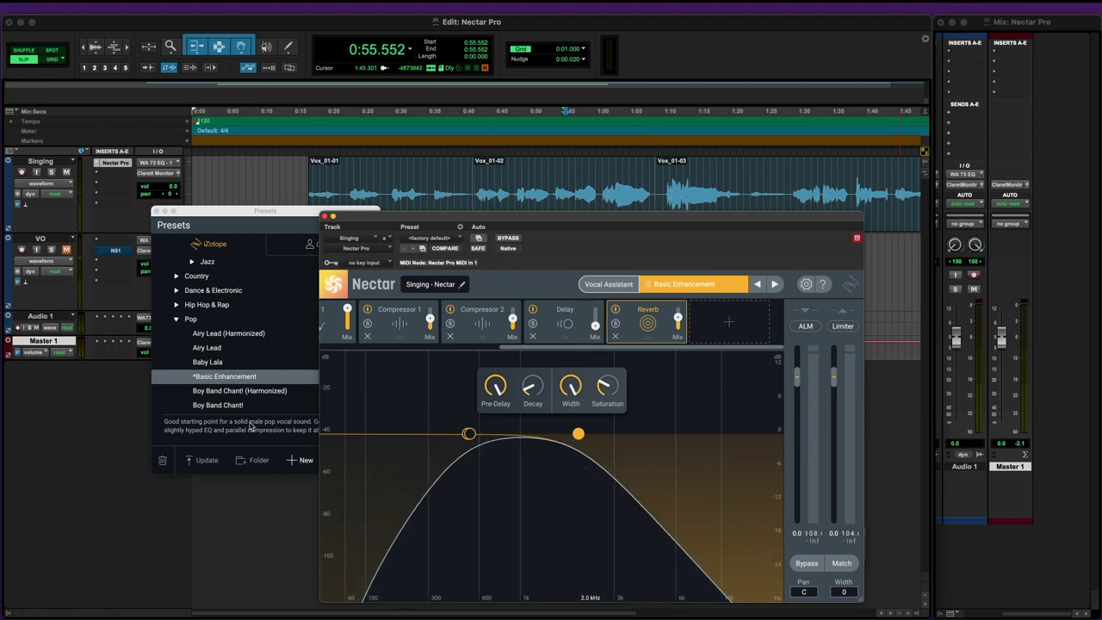
Step: Load the Pop preset Girl Power, audition it on the singing vocal and close the preset browser
click(251, 428)
scroll(251, 405, down, 1)
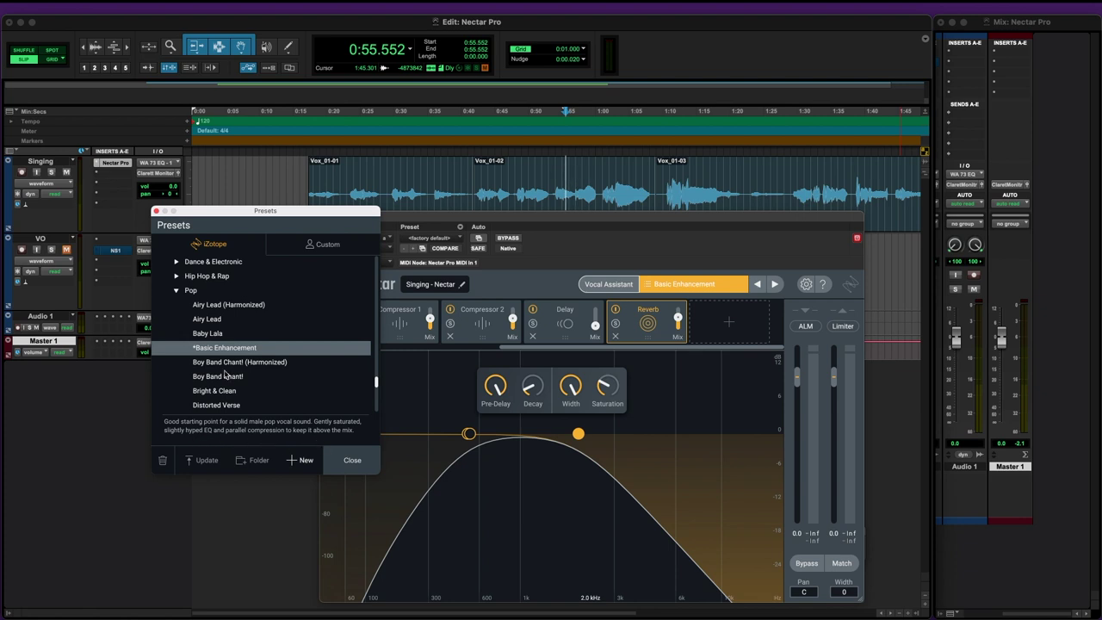
scroll(224, 377, down, 6)
click(216, 304)
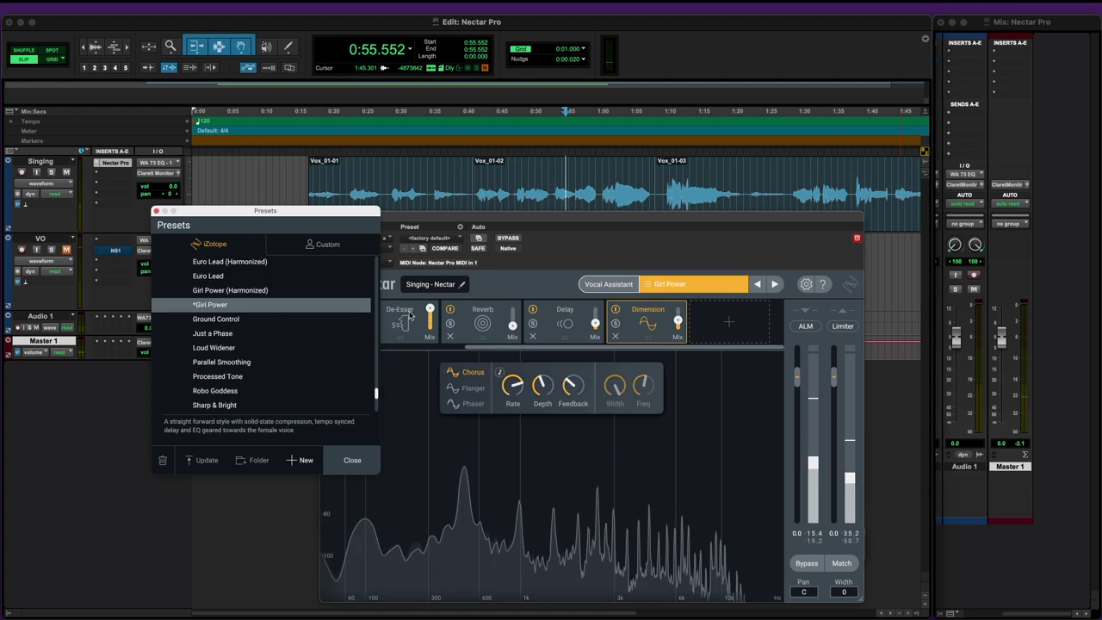
click(156, 211)
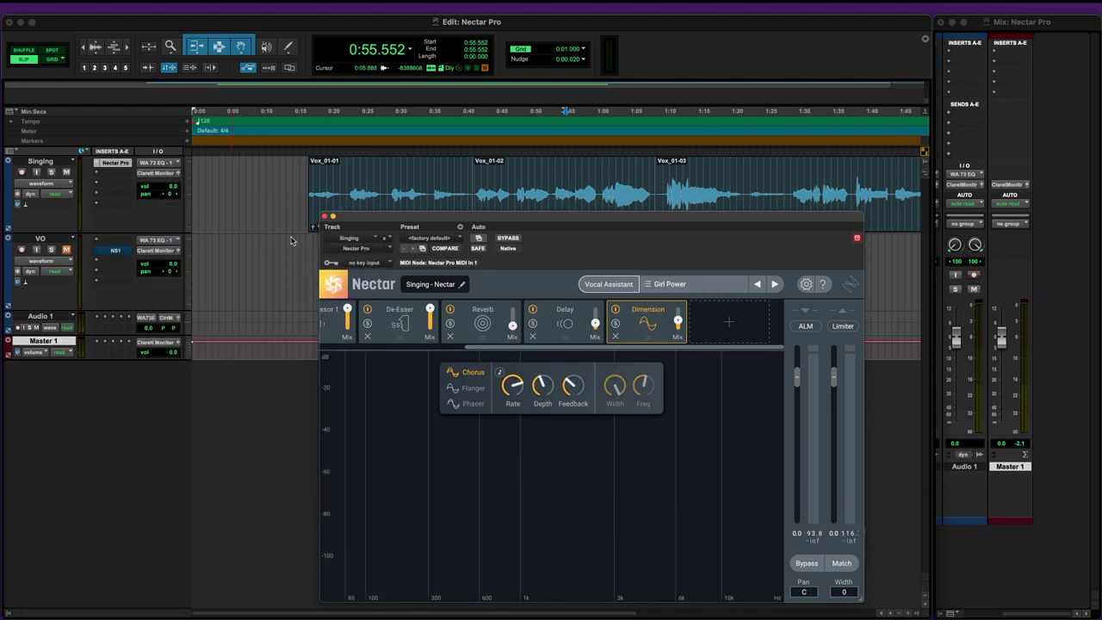
Step: Remove every module except Pitch from the Girl Power chain and close the plug-in window
drag(394, 216, 278, 103)
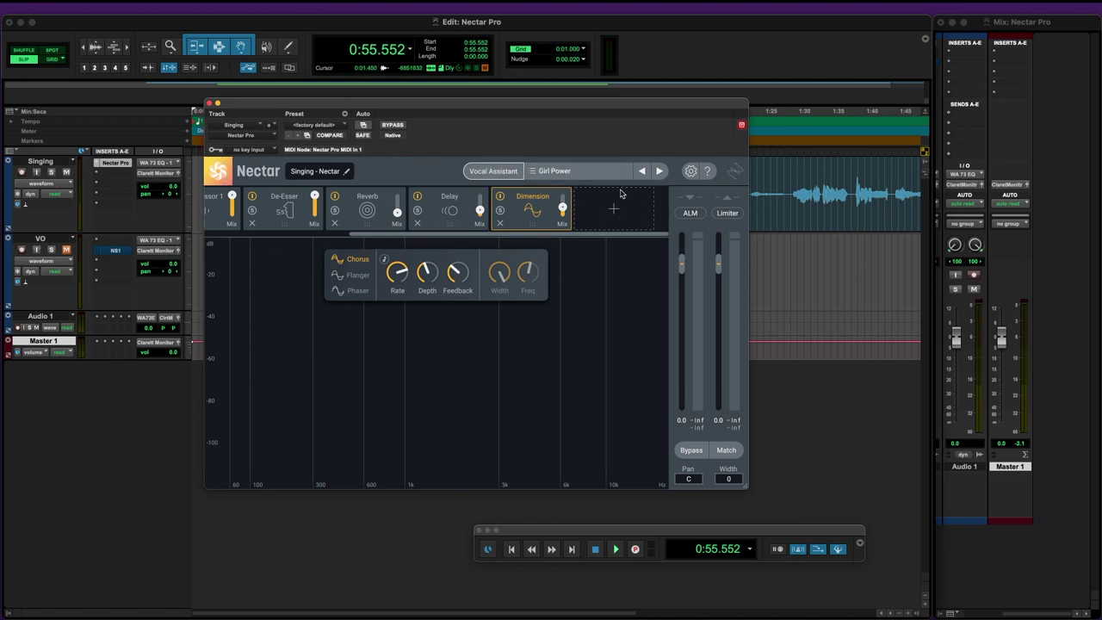
click(500, 223)
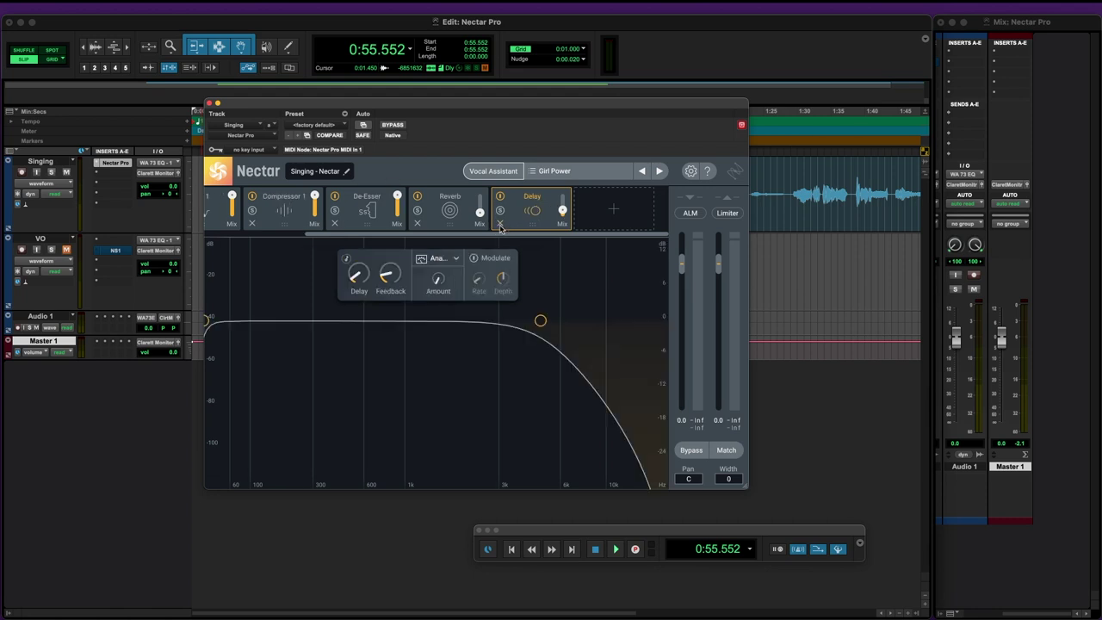
click(418, 223)
click(419, 224)
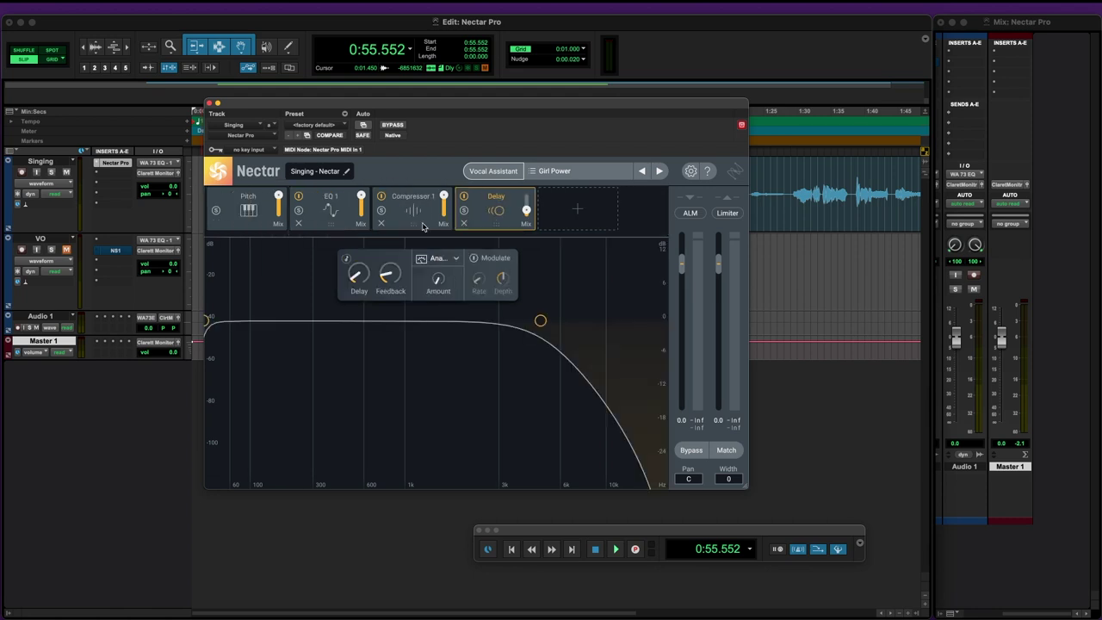
click(462, 224)
click(381, 224)
click(298, 224)
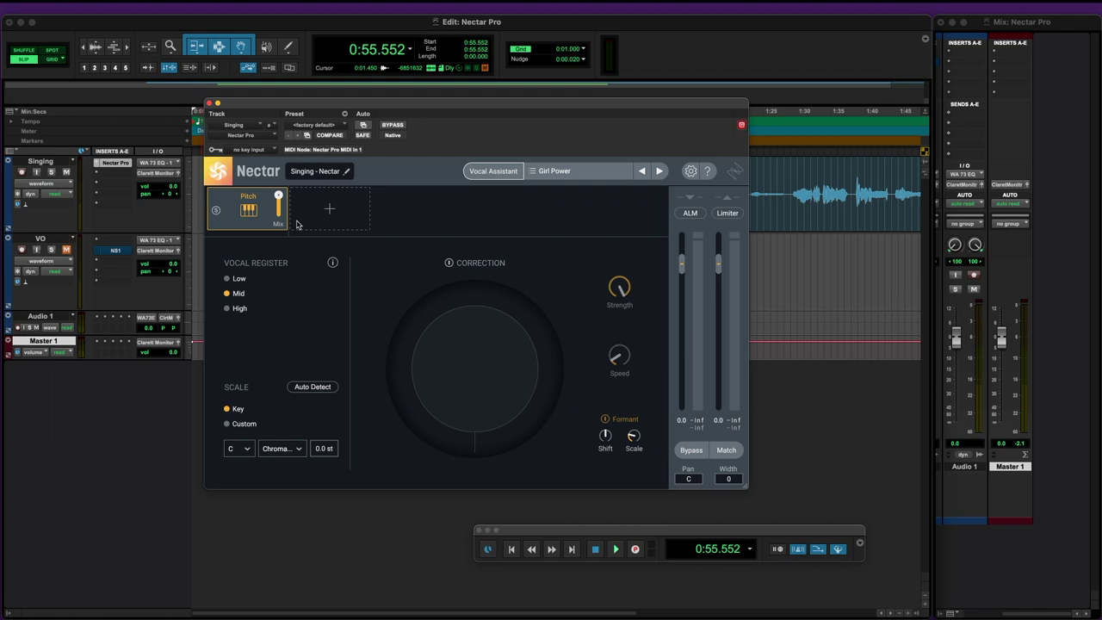
click(209, 103)
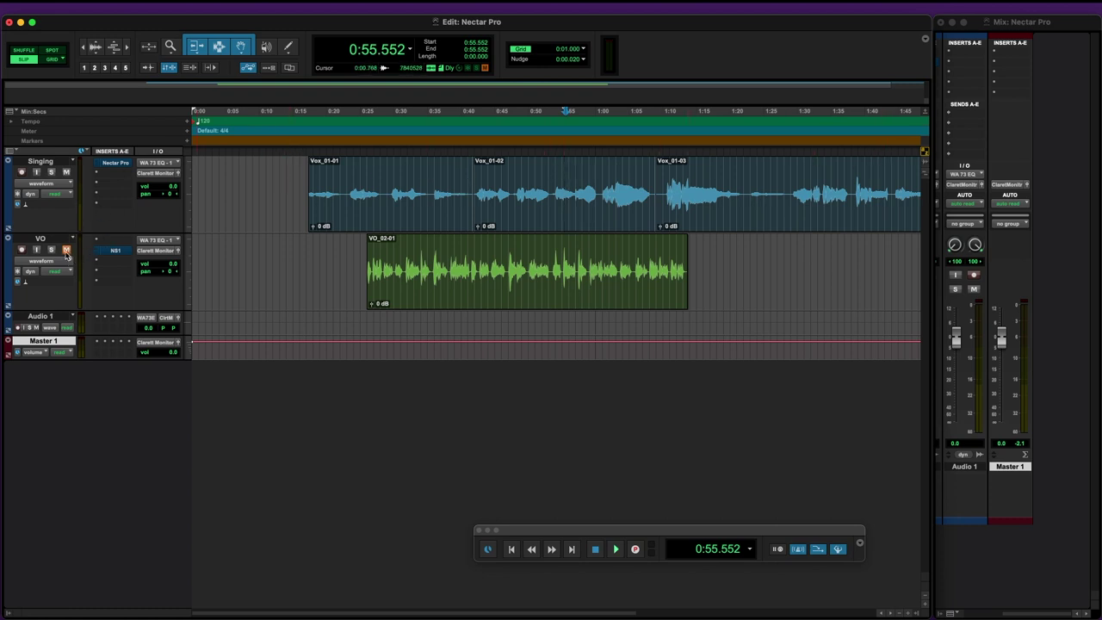
Step: Unmute the VO track and insert Nectar Pro (mono) in the slot above NS1, keeping the plug-in window clear of the clips
click(119, 245)
mouse_move(156, 242)
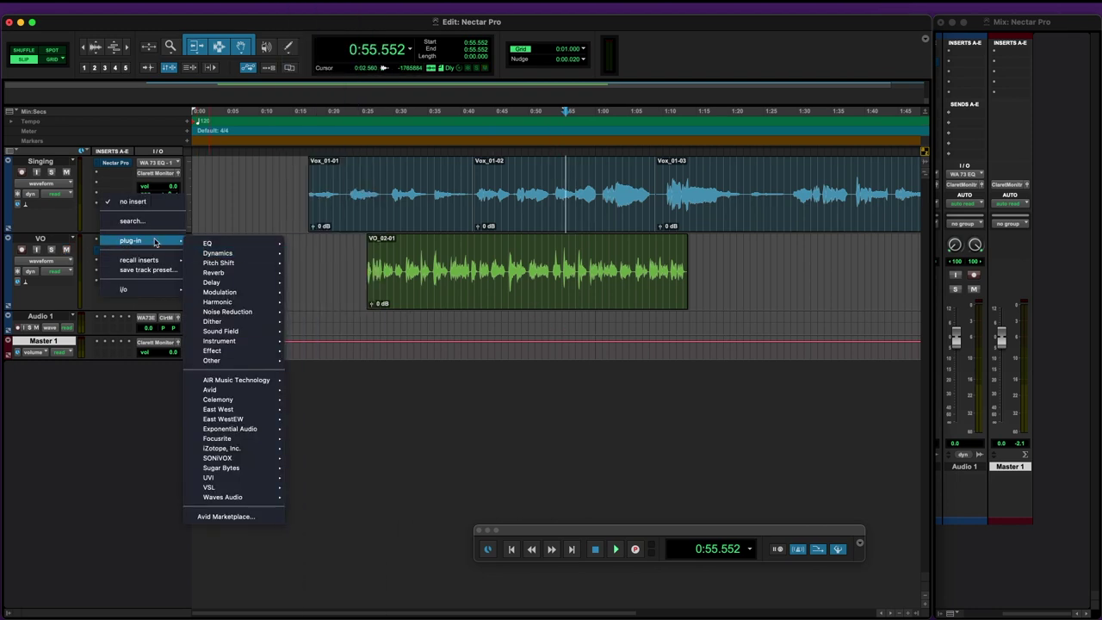
click(426, 277)
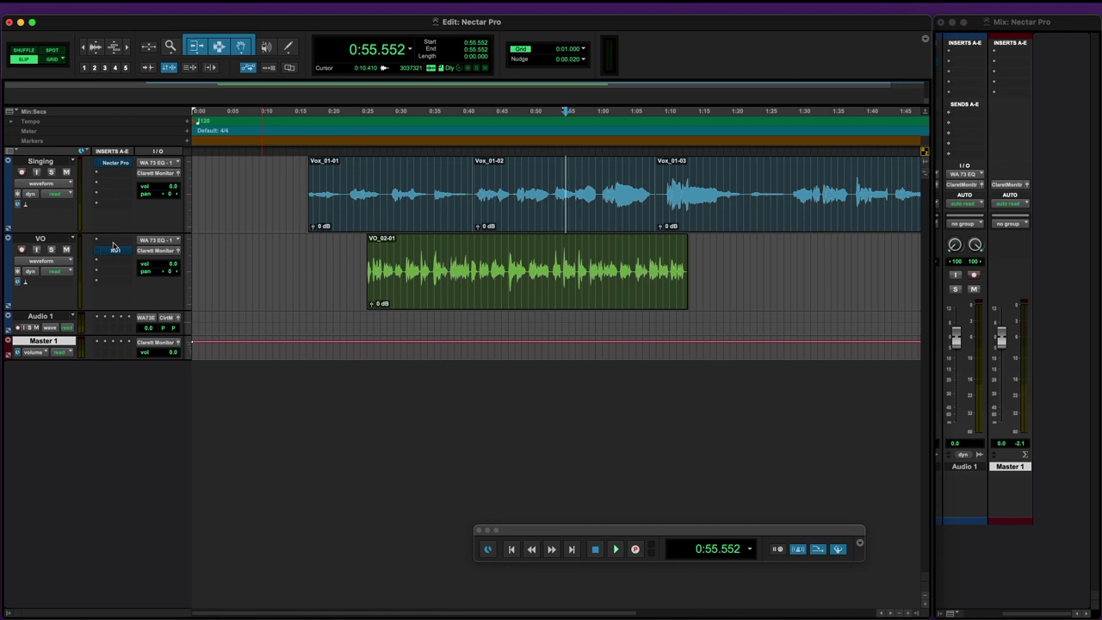
click(112, 246)
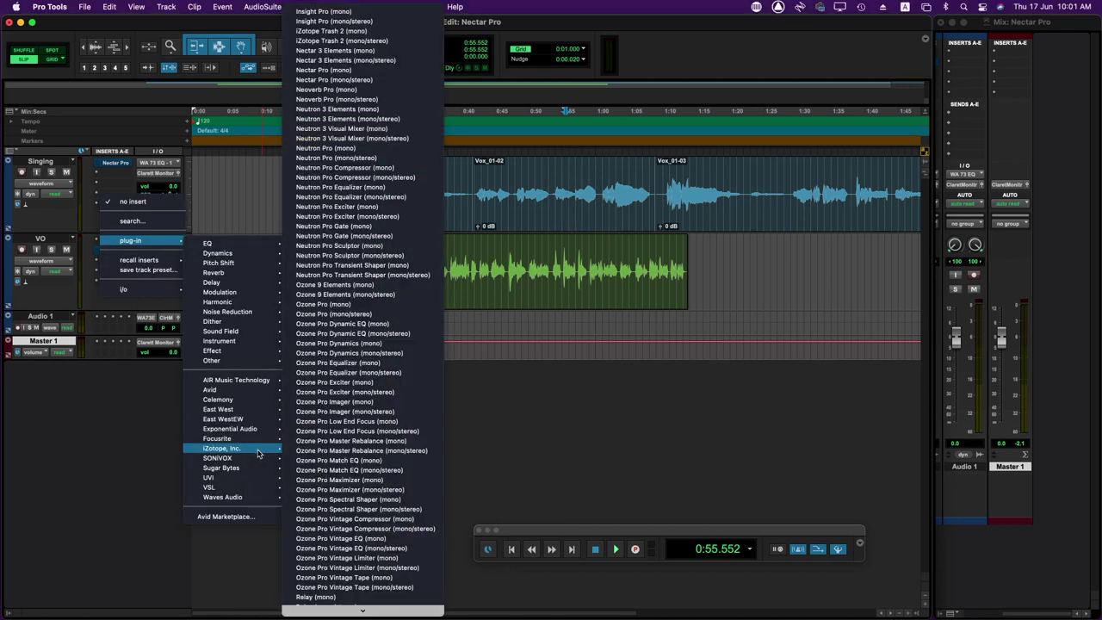
click(354, 70)
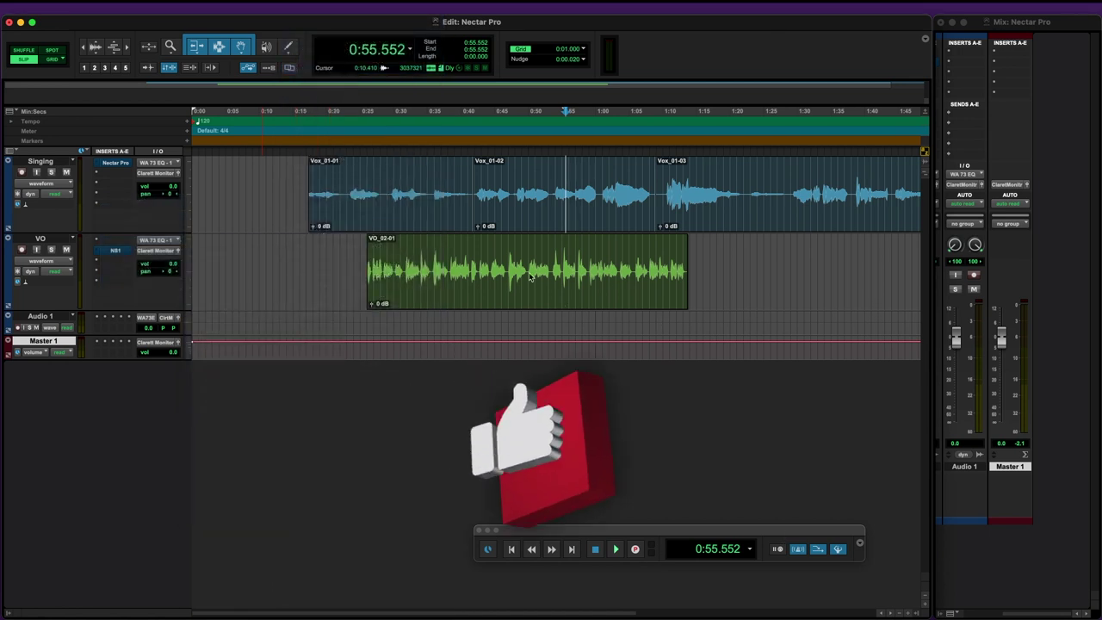
drag(410, 112, 494, 131)
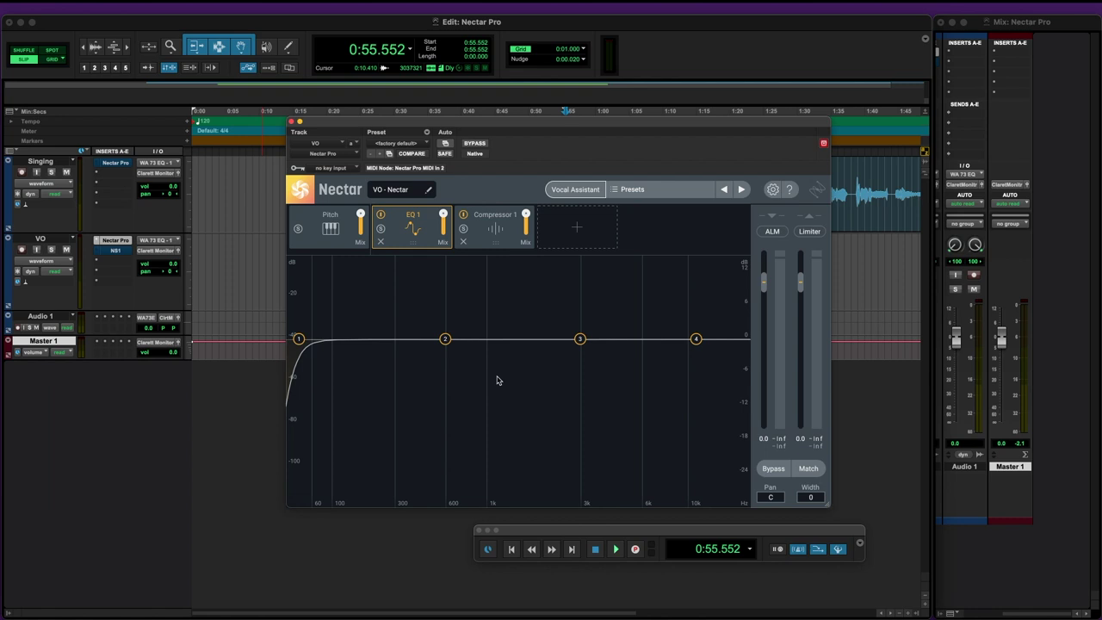
drag(391, 121, 333, 318)
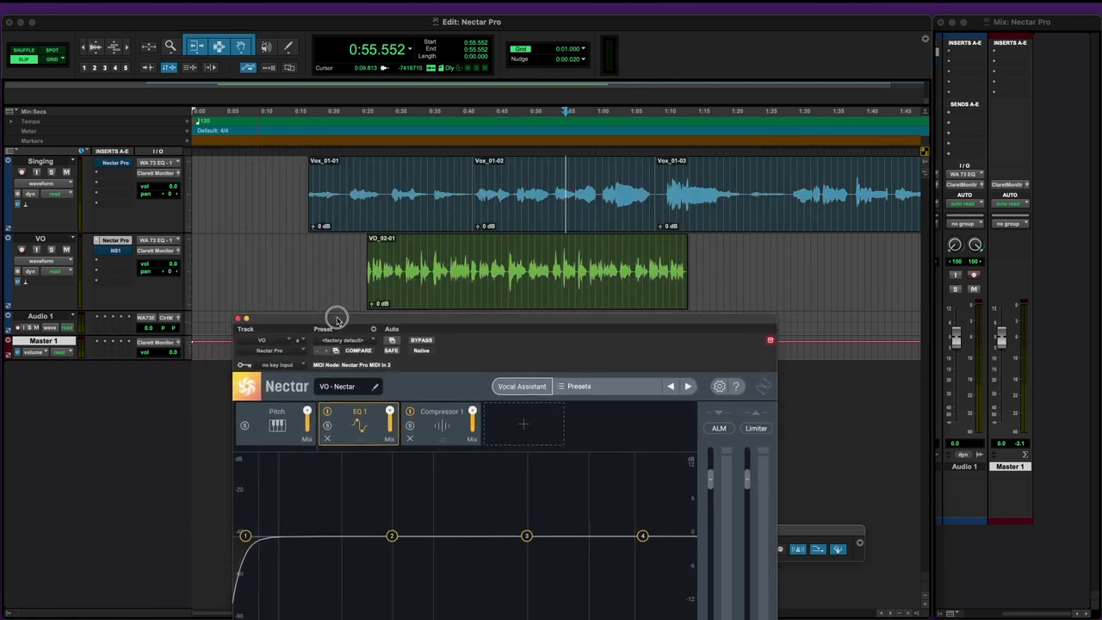
Step: Mute the Singing track and audition the selected VO_02-01 clip through the default Nectar chain
click(448, 284)
click(66, 171)
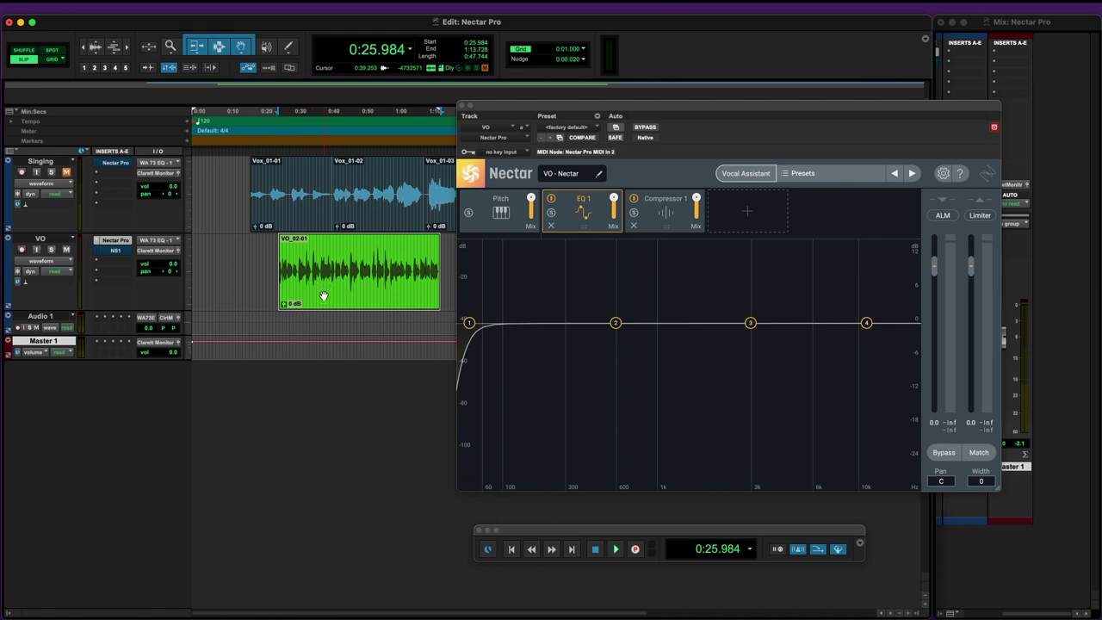
key(space)
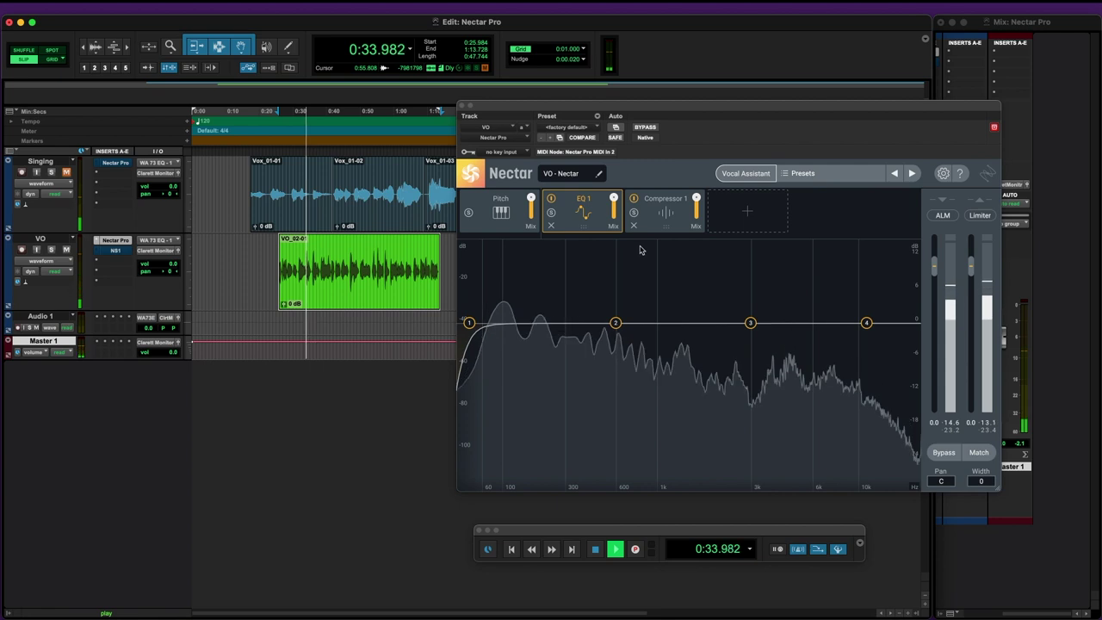
key(space)
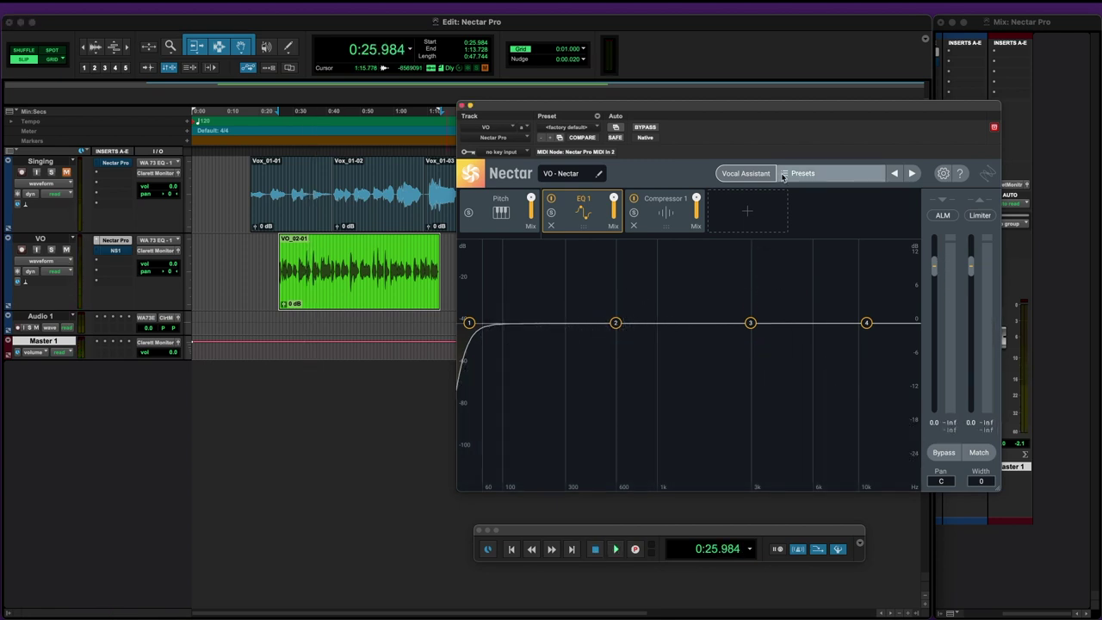
Step: Load the Dialogue preset Clear Voiceover for the VO track and close the preset browser
click(791, 175)
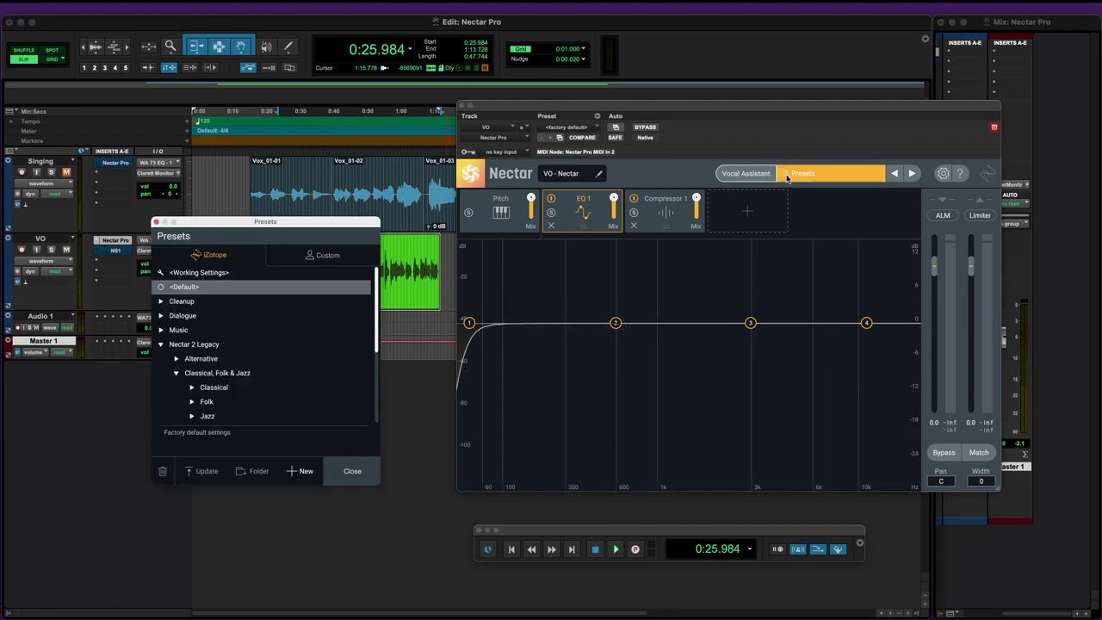
click(161, 345)
click(161, 316)
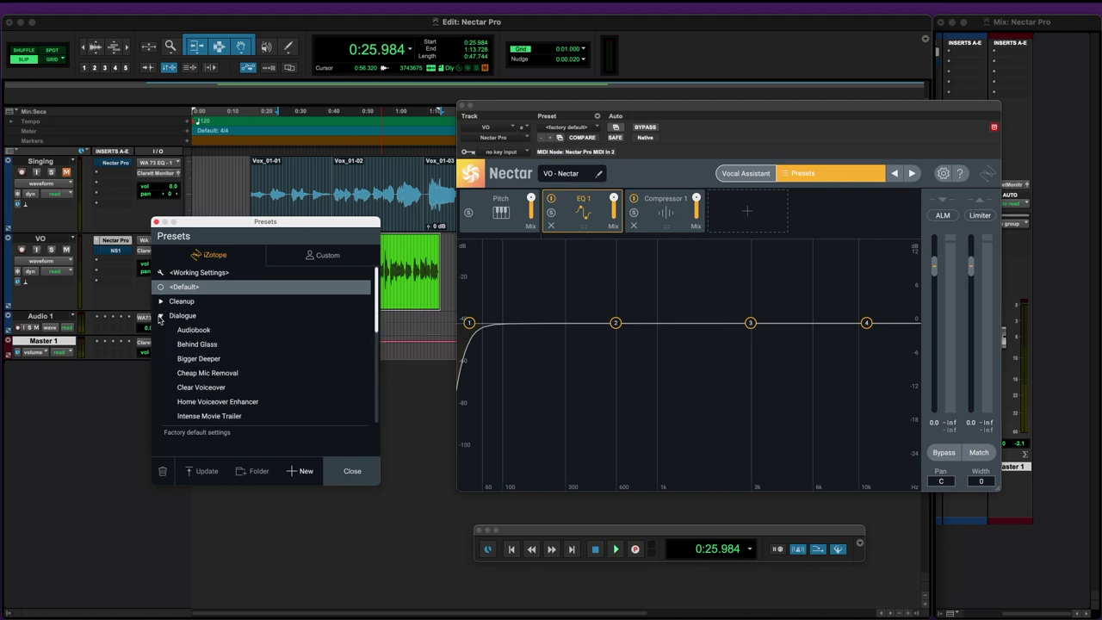
click(203, 387)
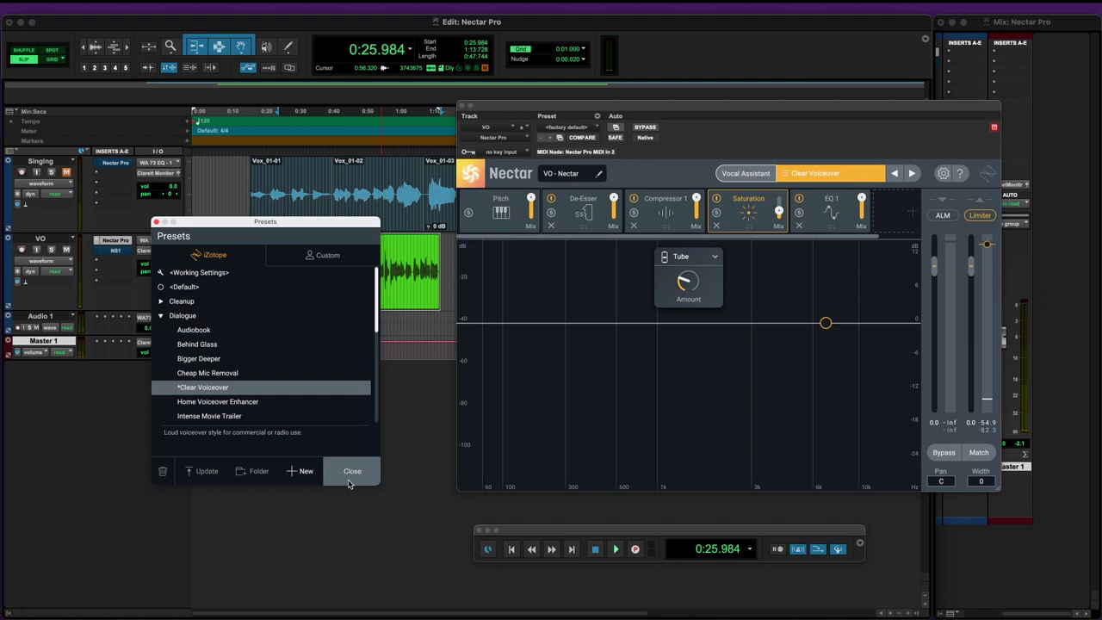
click(352, 472)
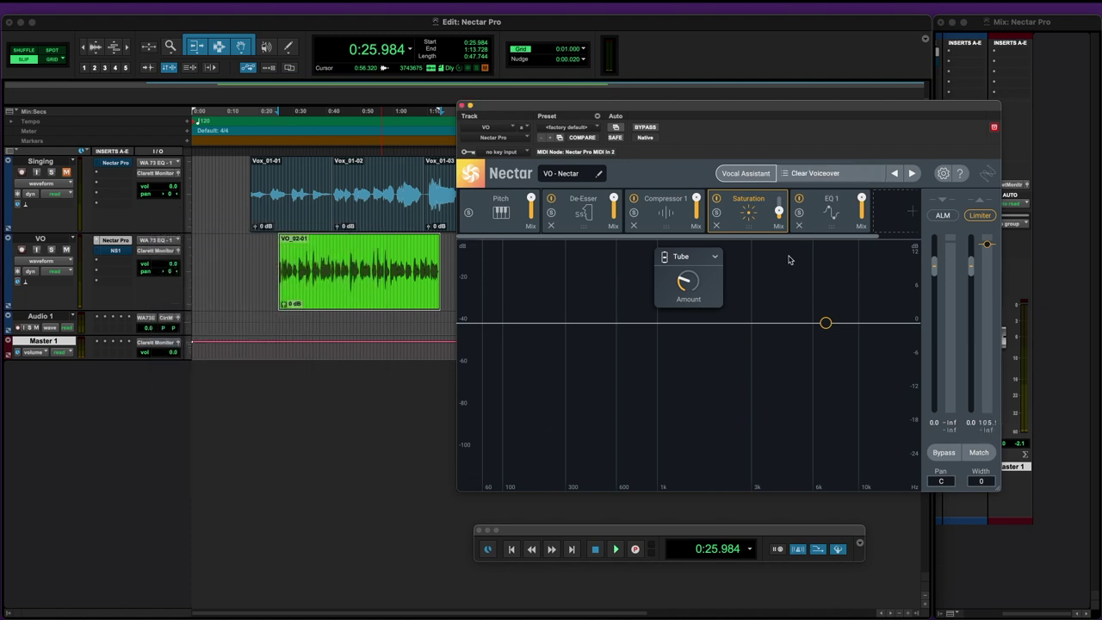
Step: Examine the Compressor 1, De-Esser and EQ 1 settings of the Clear Voiceover chain
click(652, 205)
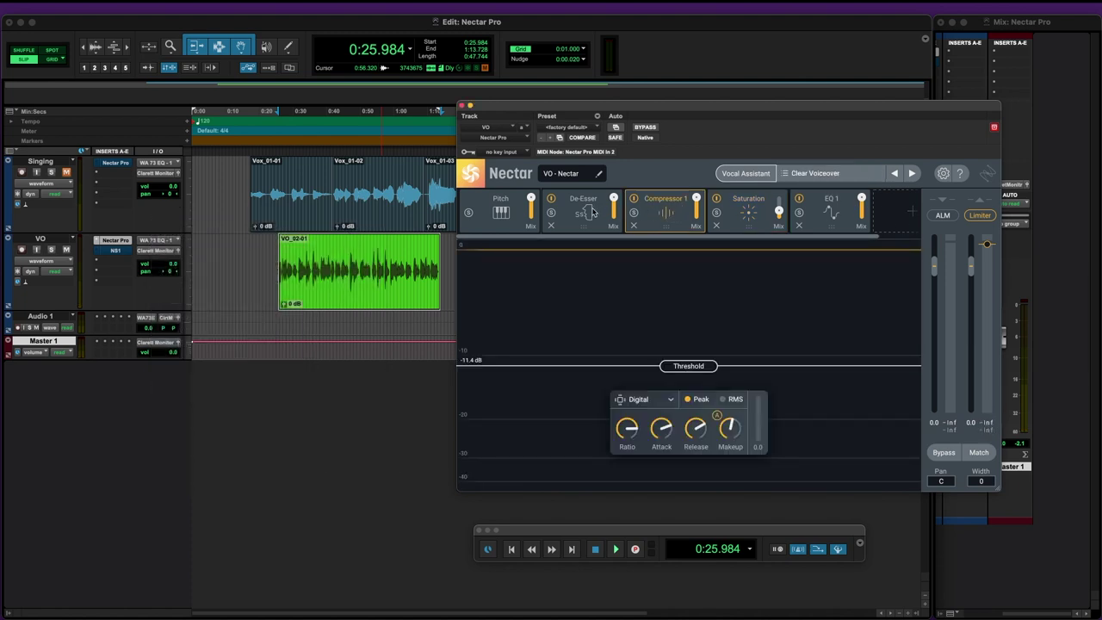
click(589, 213)
click(836, 224)
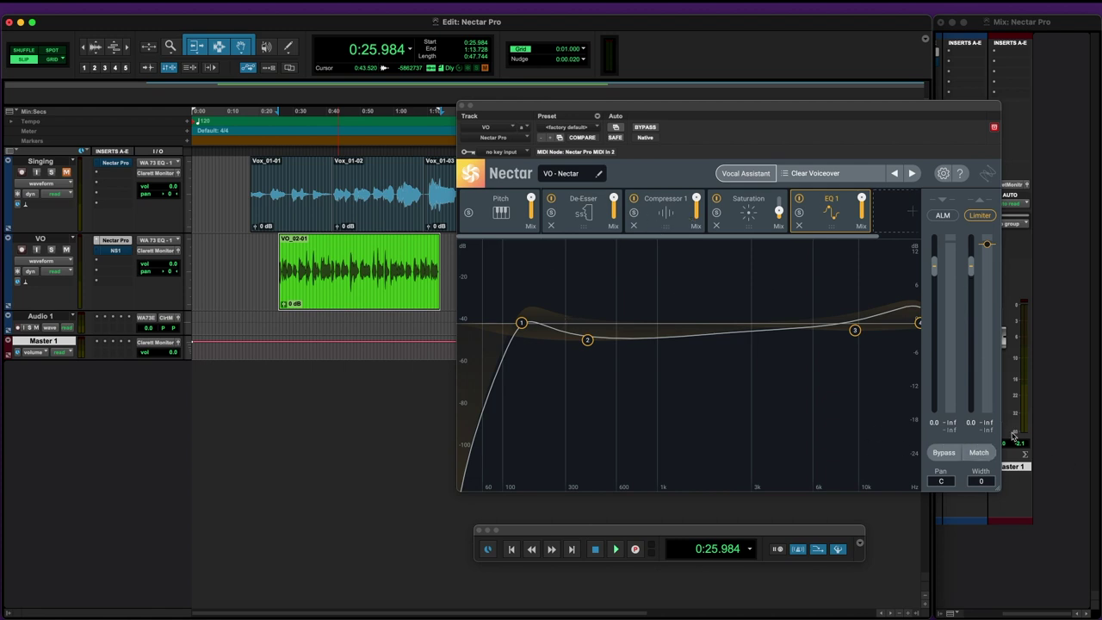
Step: Enable ALM and compare the voiceover with and without Nectar by toggling its bypass during playback, leaving the processing active
click(944, 452)
key(space)
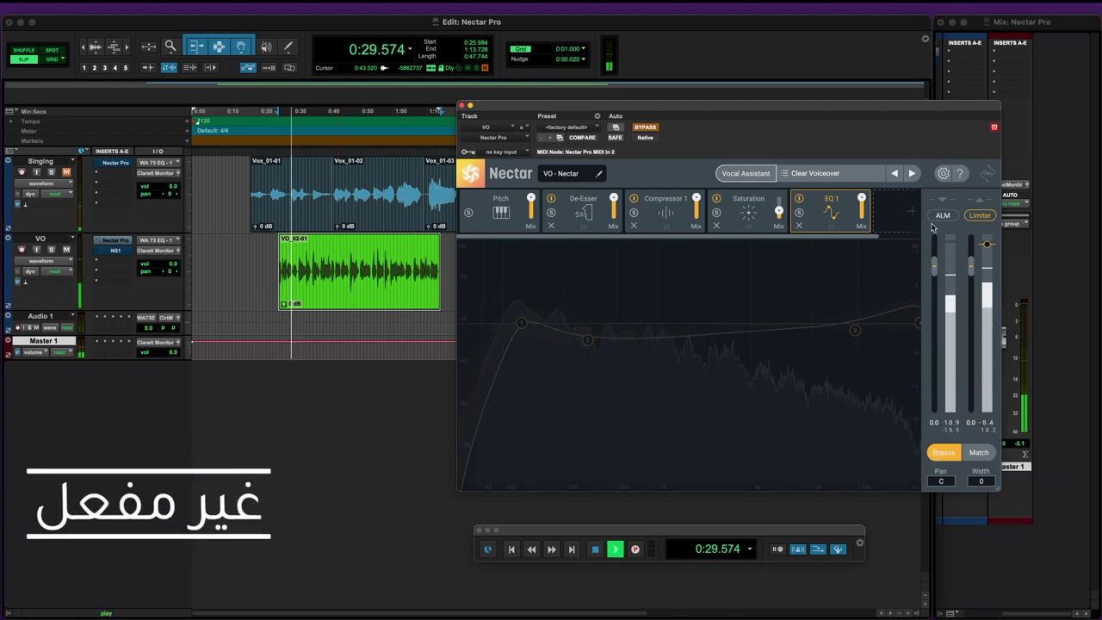
click(946, 455)
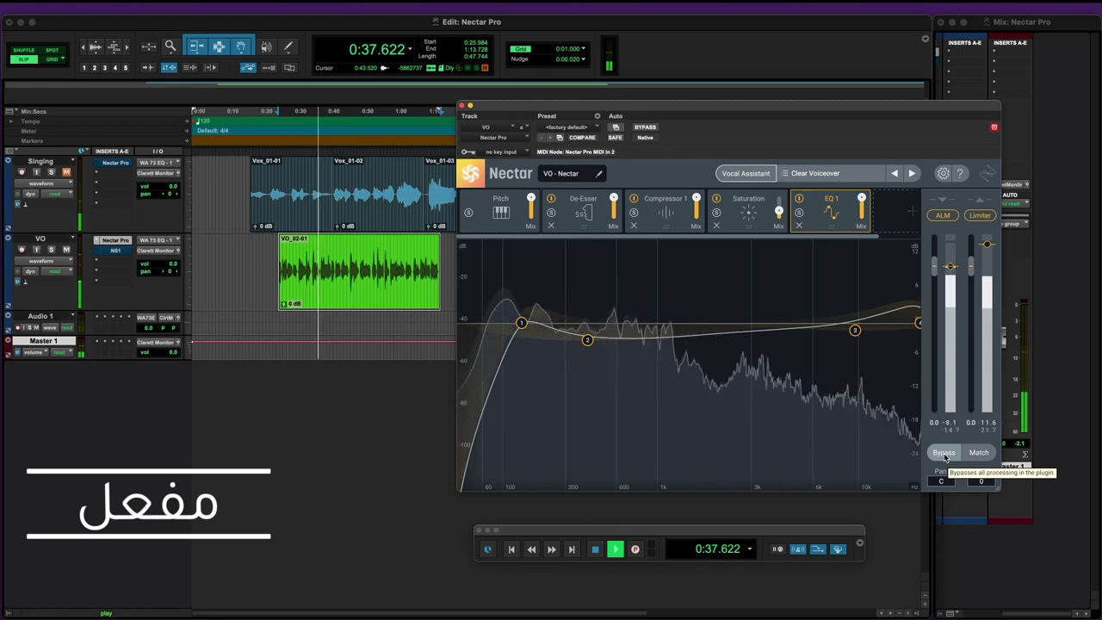
click(945, 454)
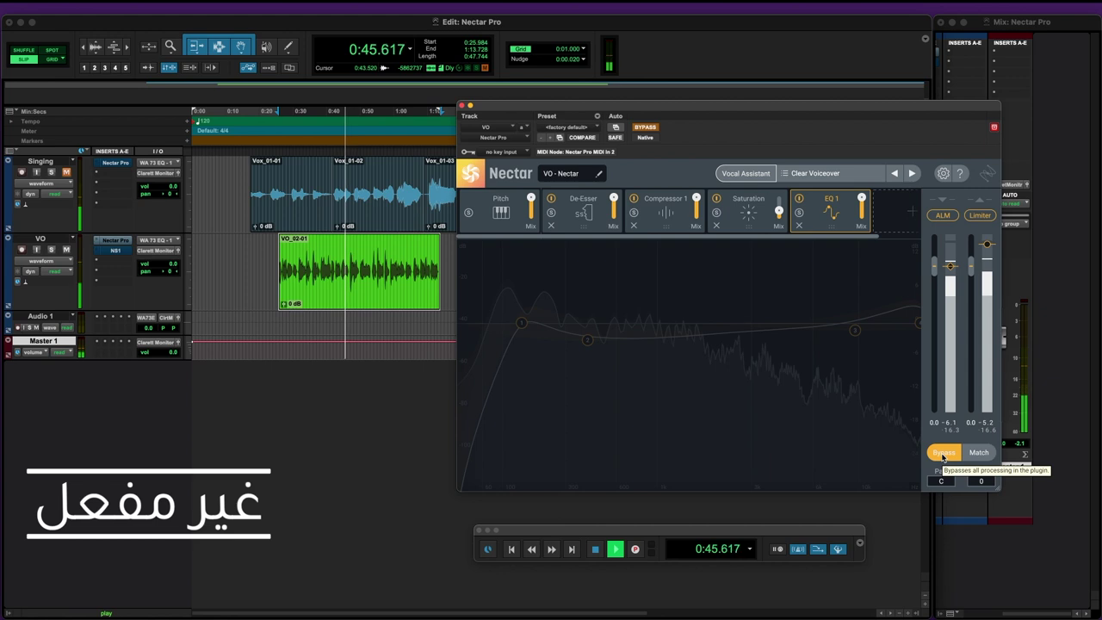
click(943, 454)
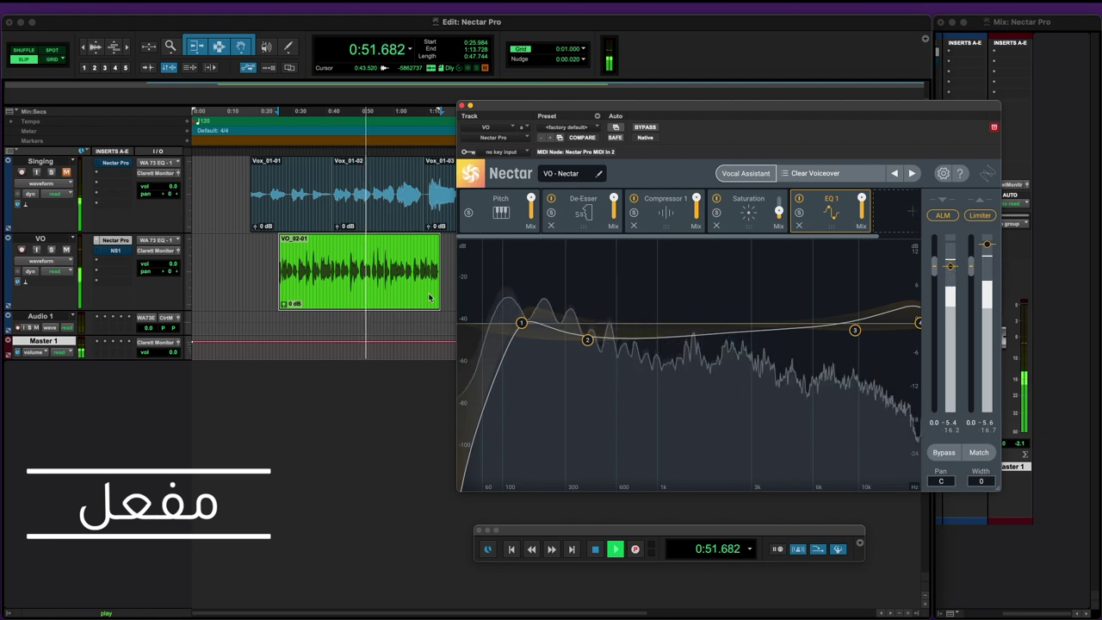
key(space)
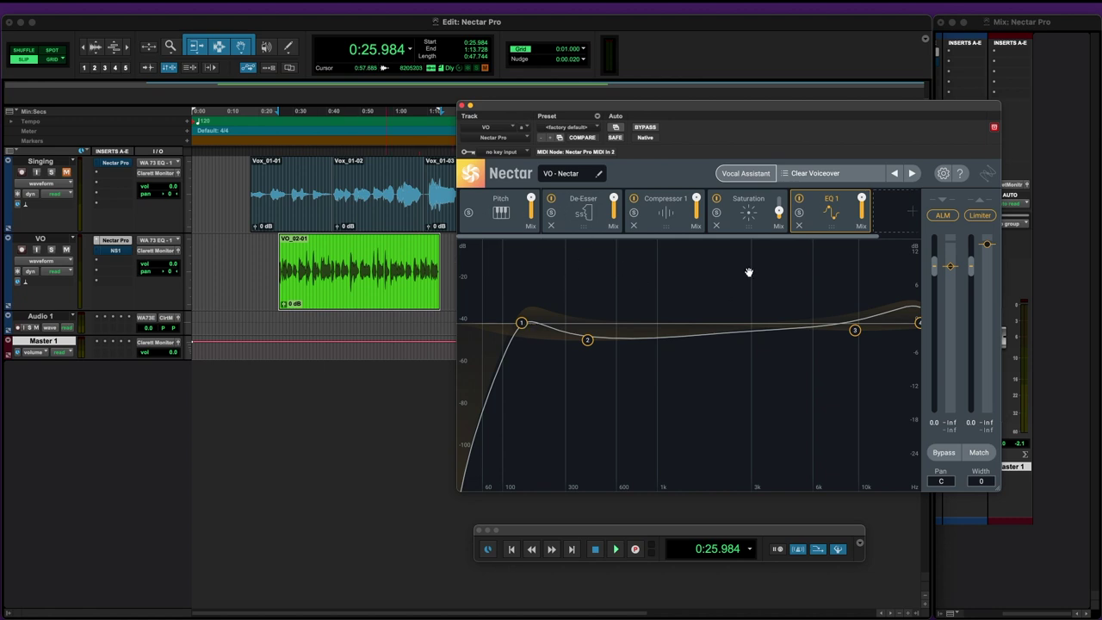
Step: Review Compressor 1 and lower EQ 1's Resonant Lowpass band to 15509 Hz in the Clear Voiceover chain
click(685, 228)
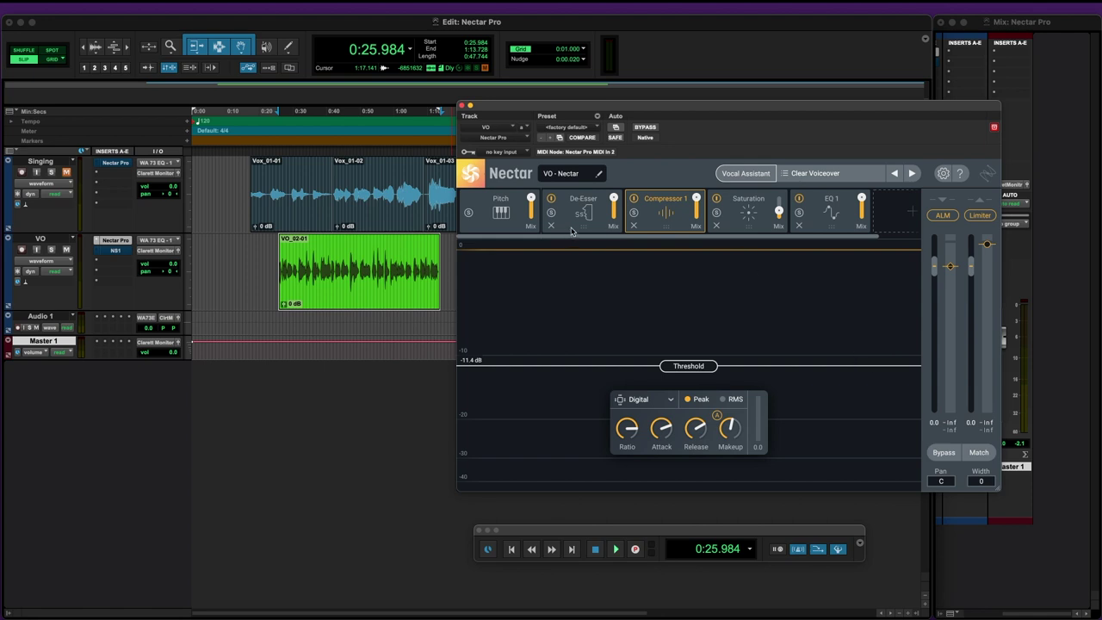
click(824, 222)
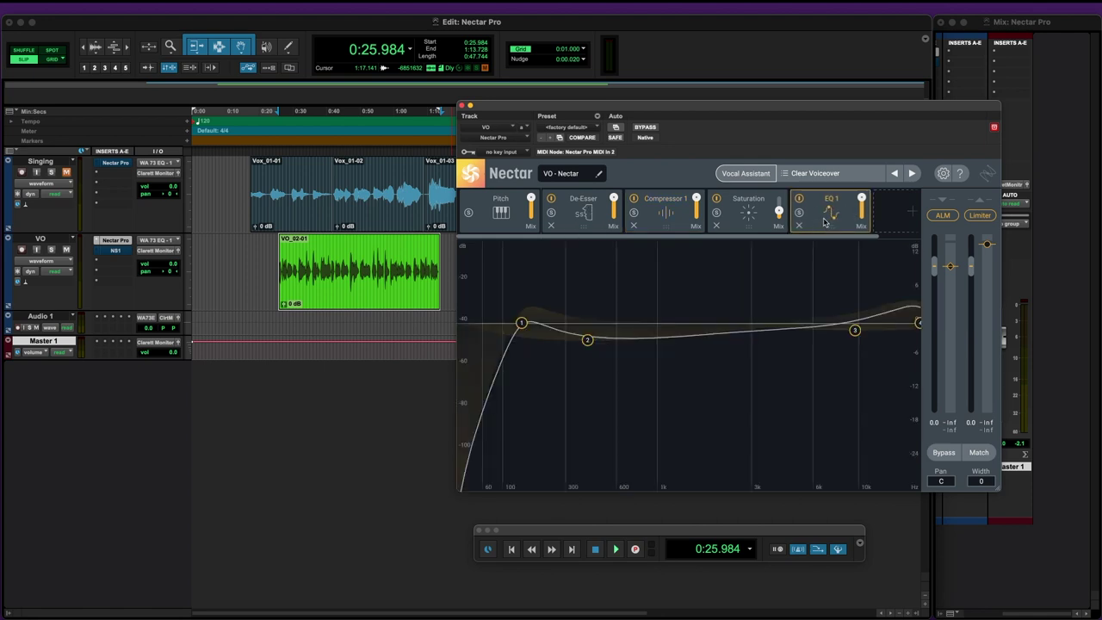
click(851, 331)
drag(918, 326, 899, 324)
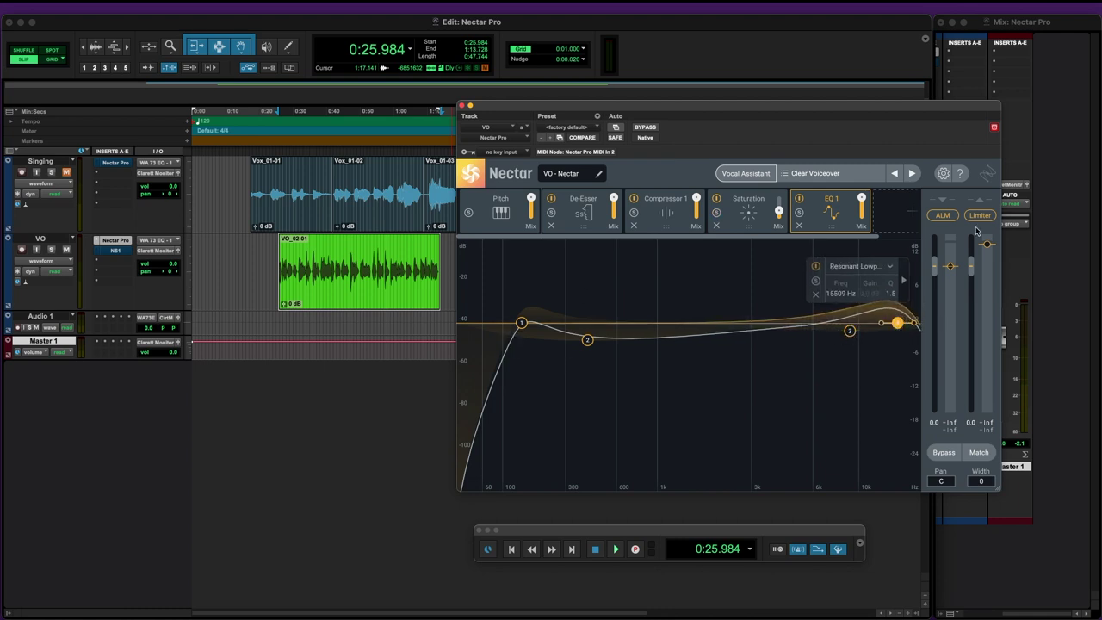
Step: View the Saturation module, then audition the De-Esser with Listen during playback and set its threshold to -9.3 dB
click(749, 213)
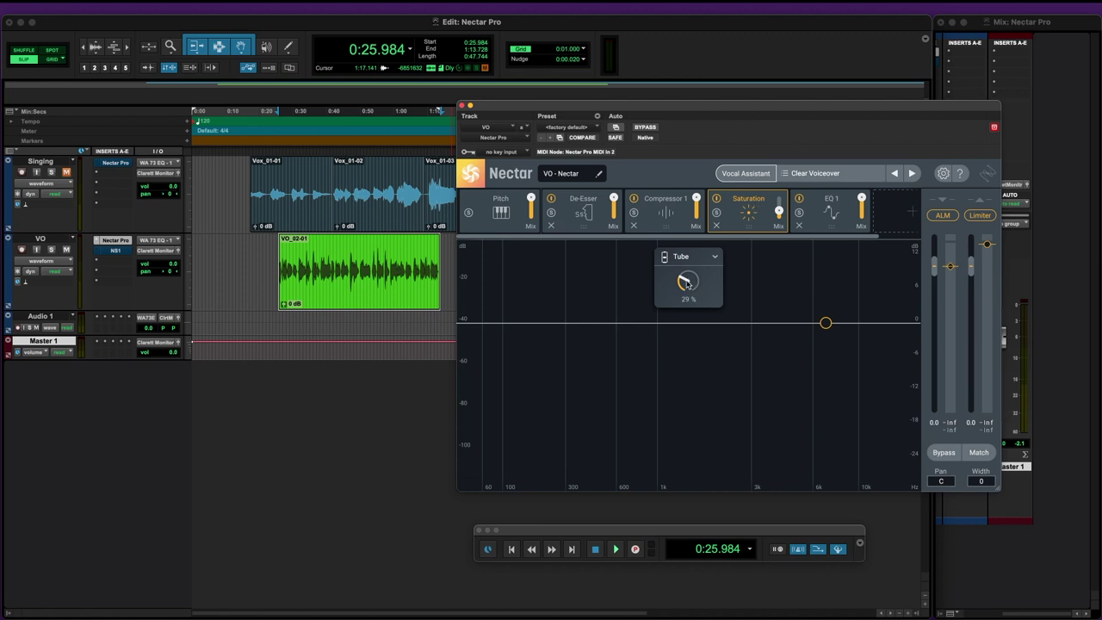
click(567, 215)
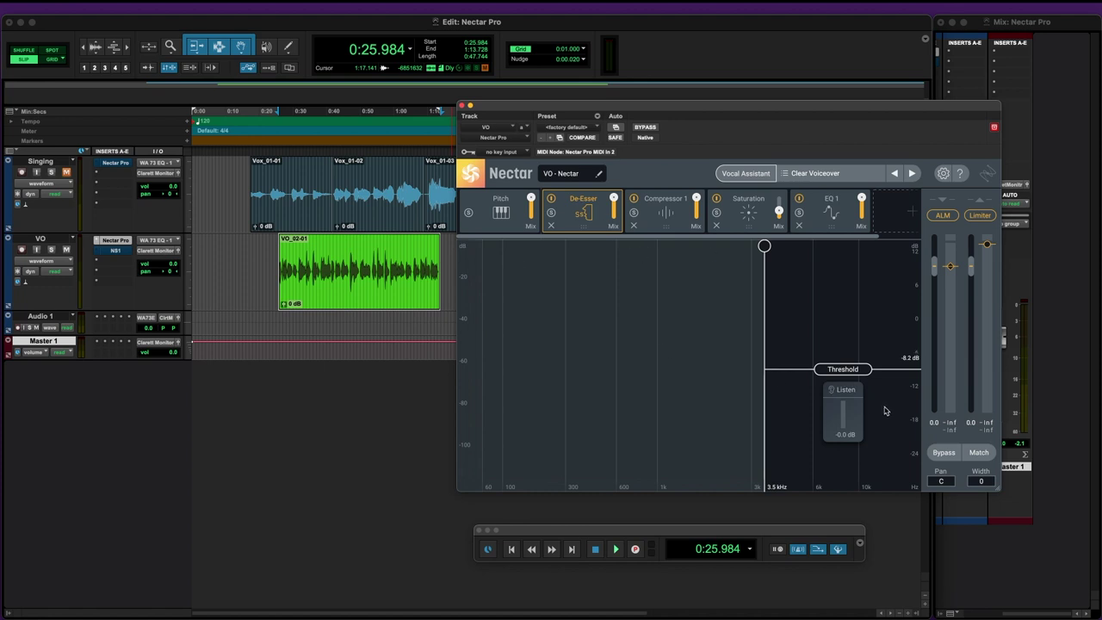
click(835, 392)
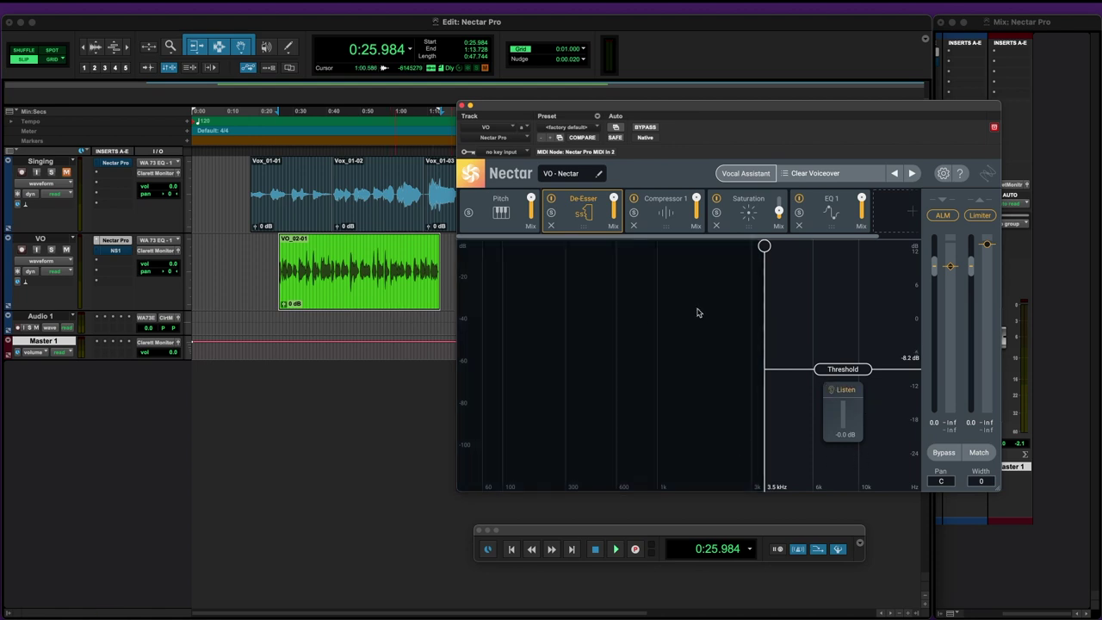
key(space)
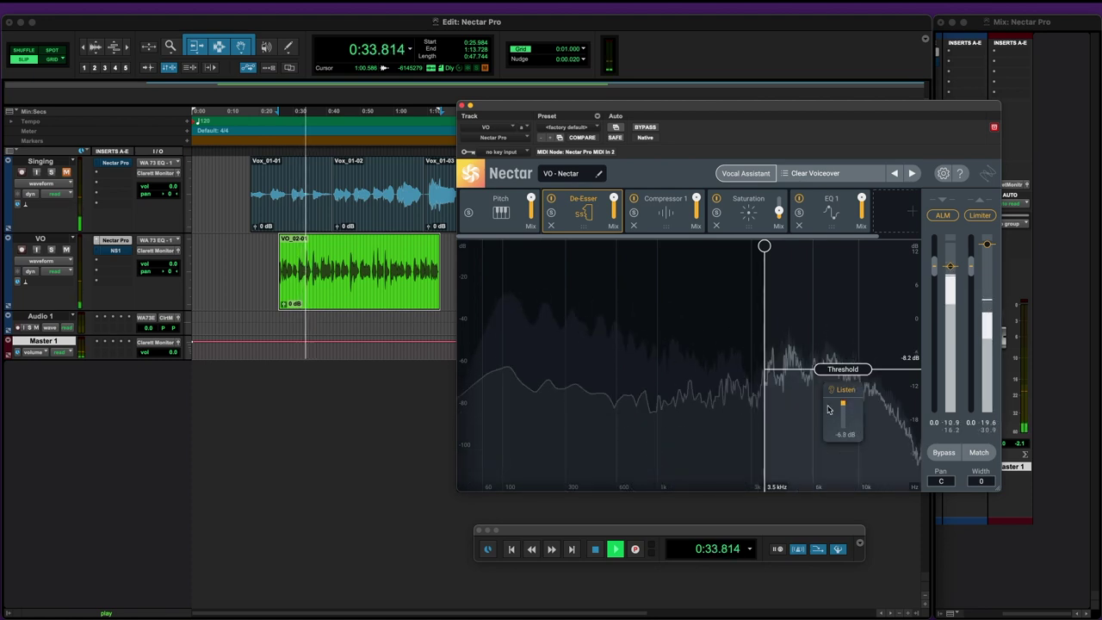
drag(842, 368, 855, 437)
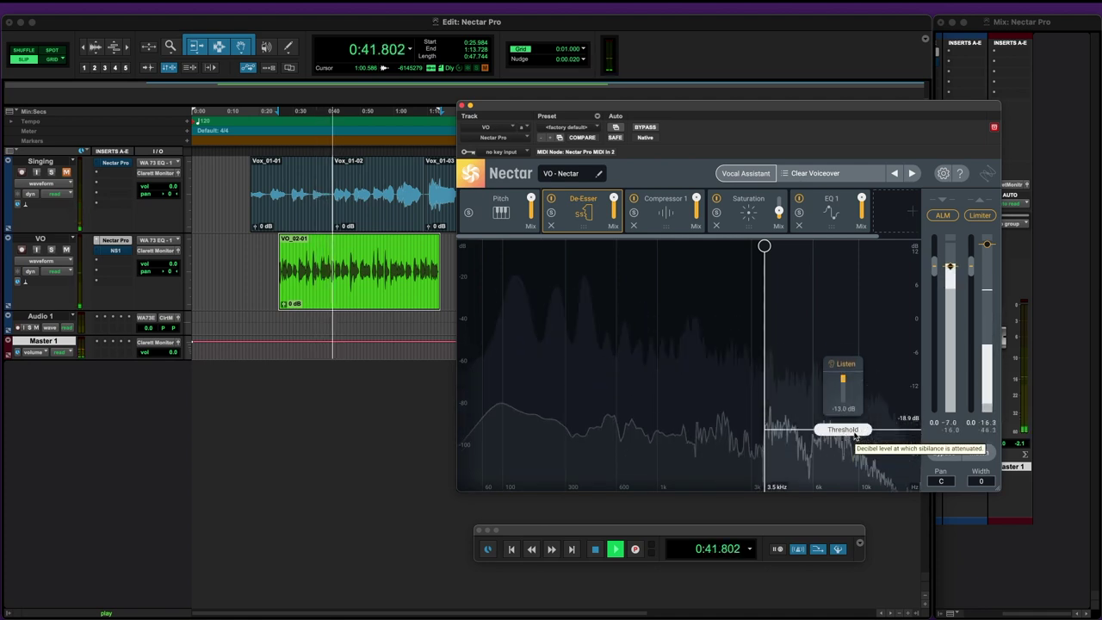
drag(853, 421, 857, 378)
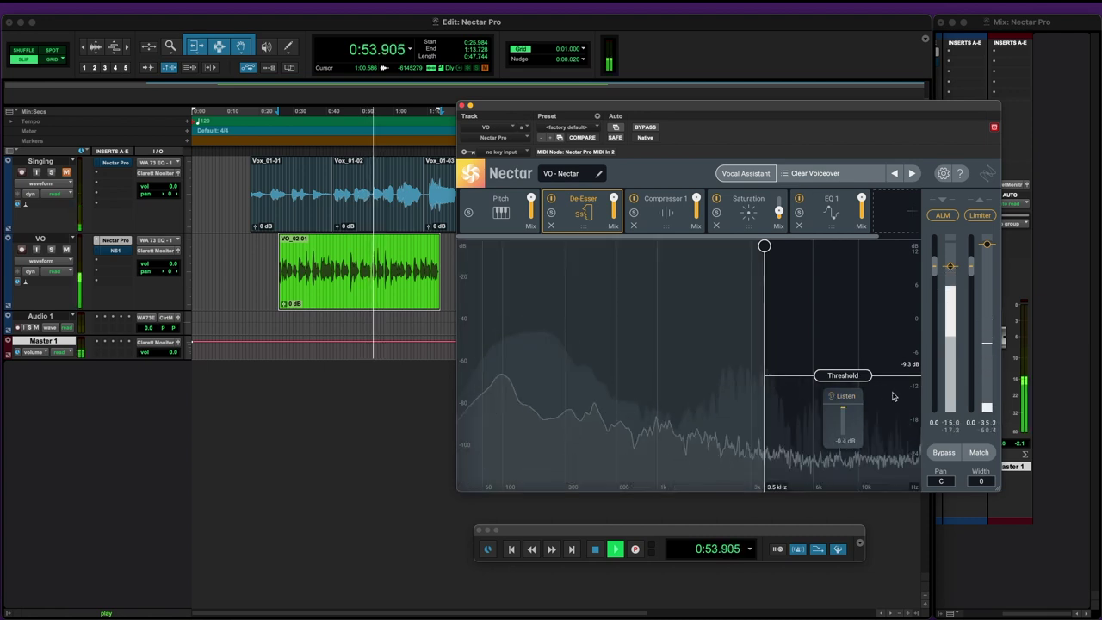
key(space)
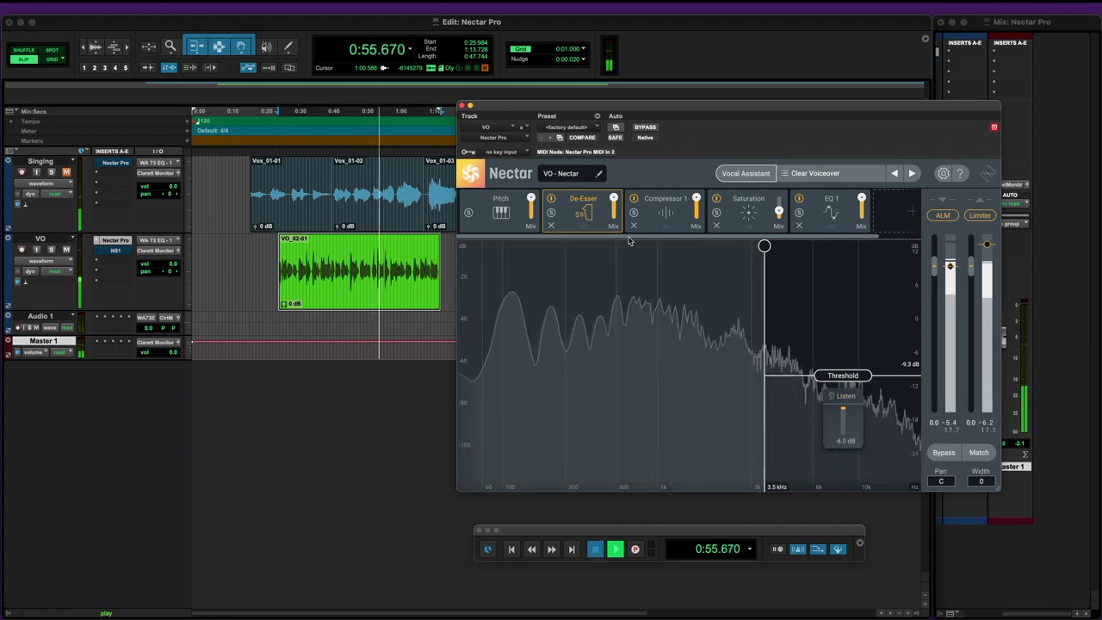
Step: Look through Compressor 1's mode options and set its threshold to -14.2 dB while playing the voiceover
click(676, 212)
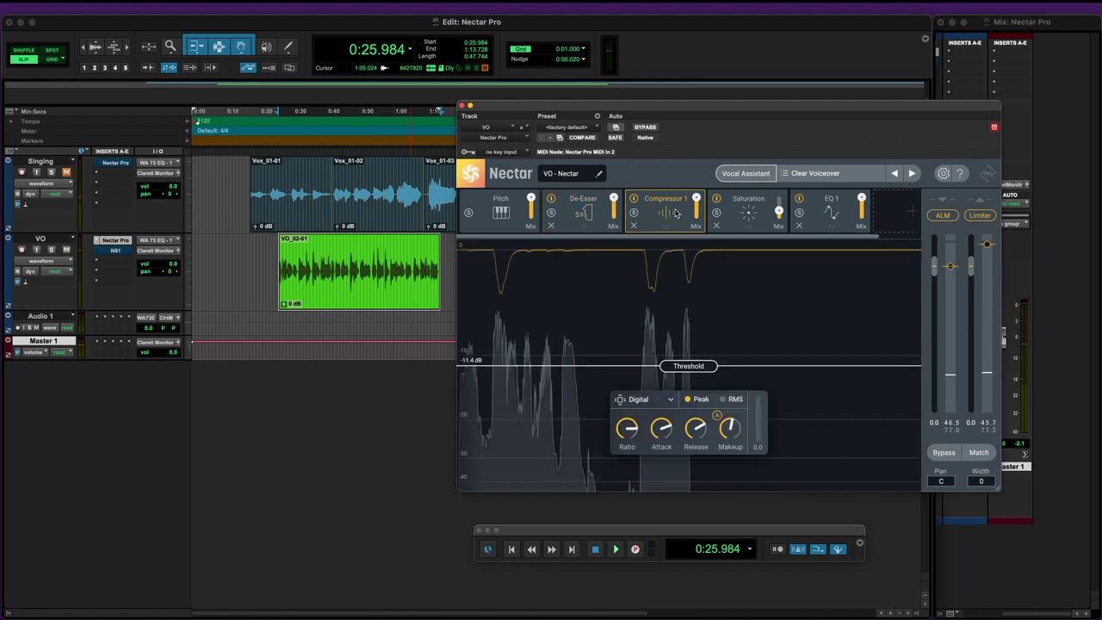
key(space)
key(space)
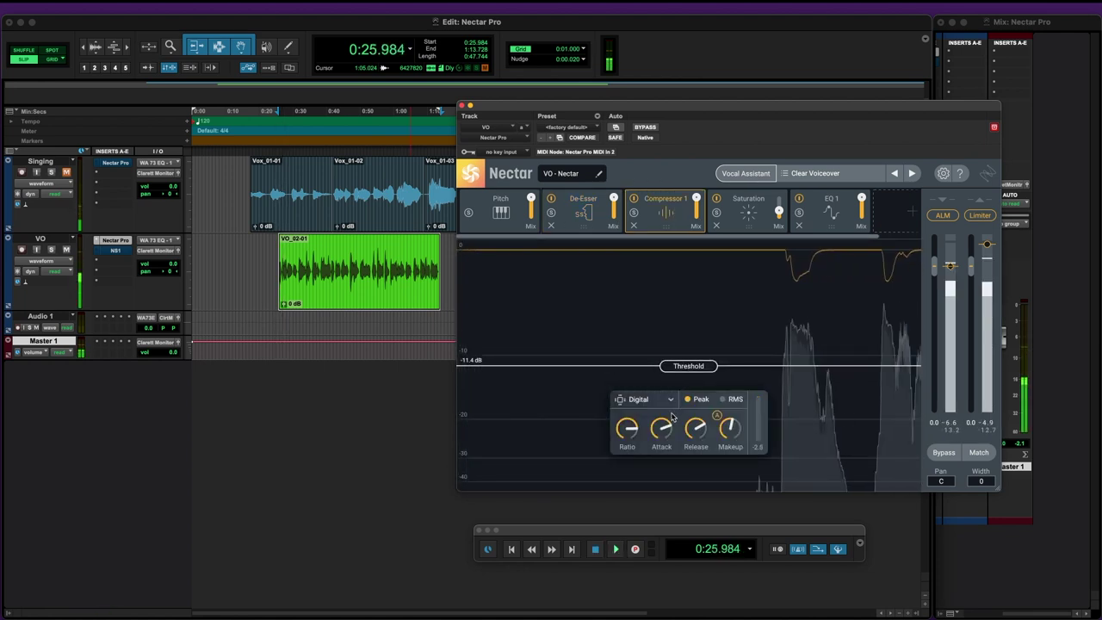
click(671, 399)
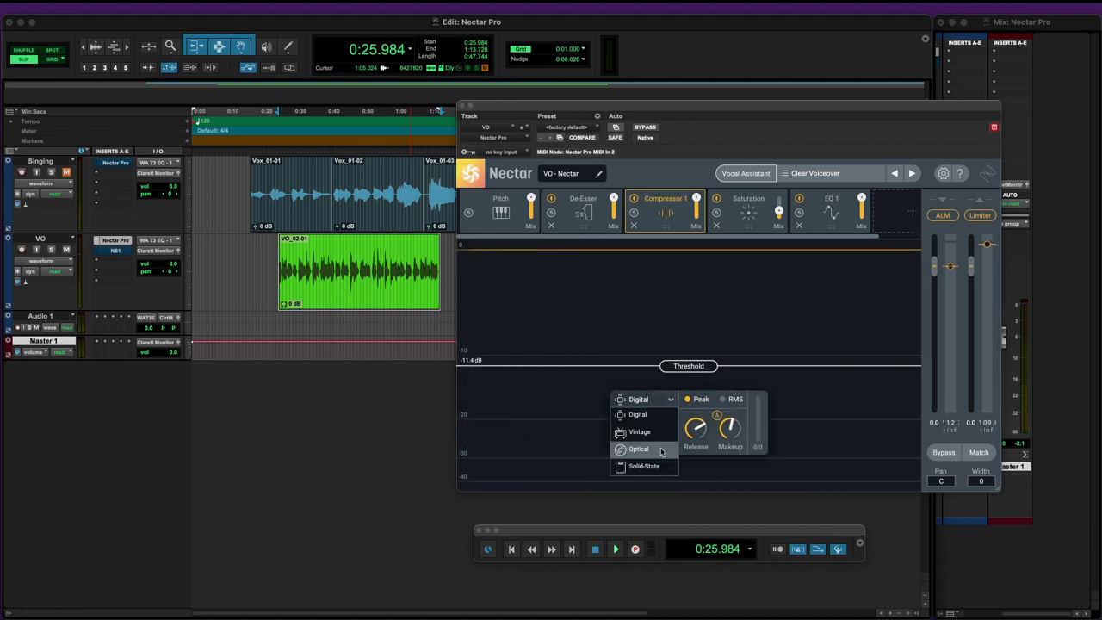
key(space)
mouse_move(693, 372)
mouse_down()
mouse_move(688, 398)
mouse_move(689, 386)
mouse_up()
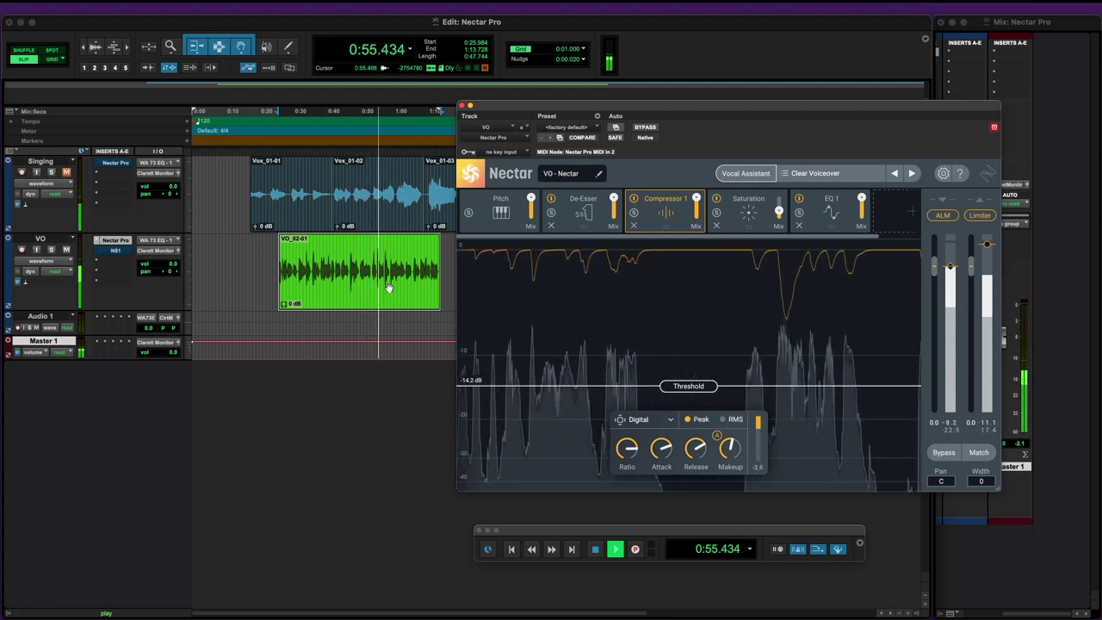
key(space)
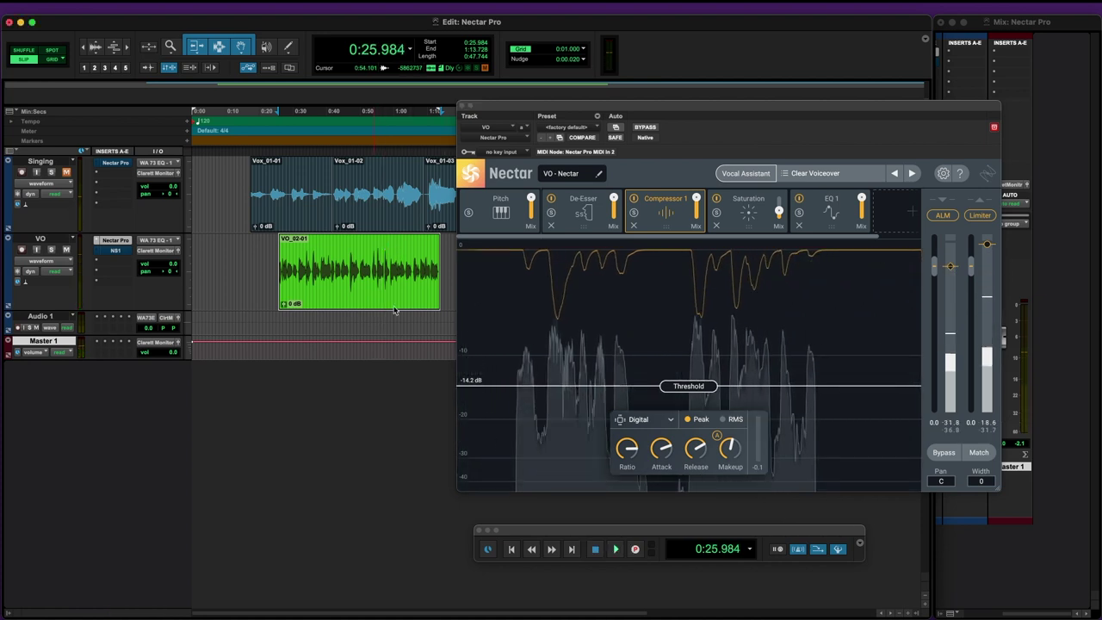
Step: Open the NS1 noise suppressor on the VO track and compare it bypassed and active during playback, leaving it active
click(462, 106)
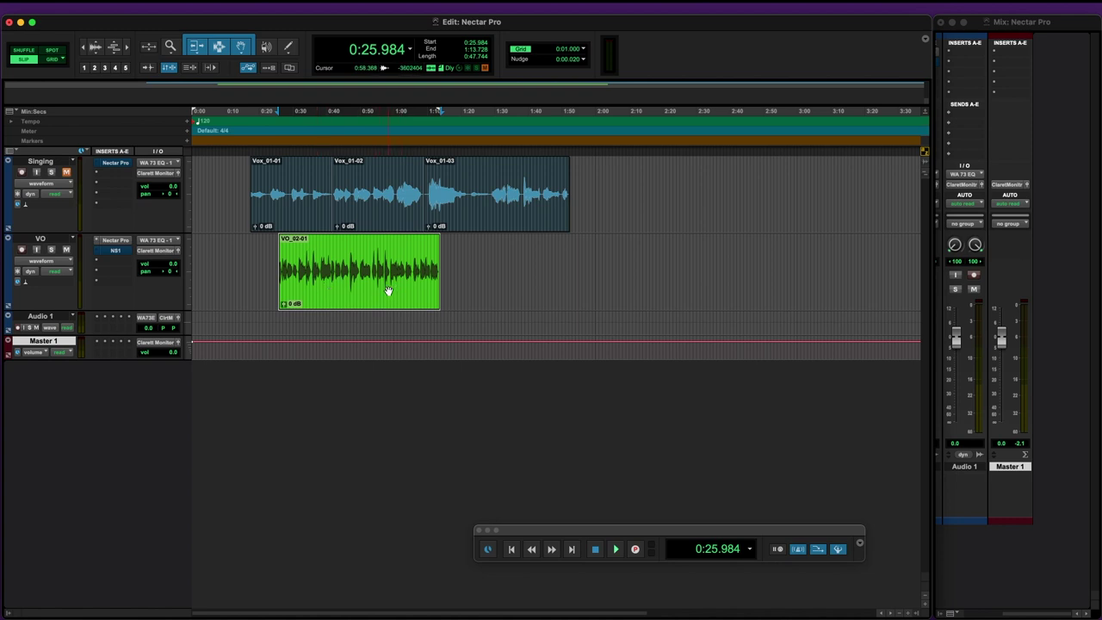
click(116, 240)
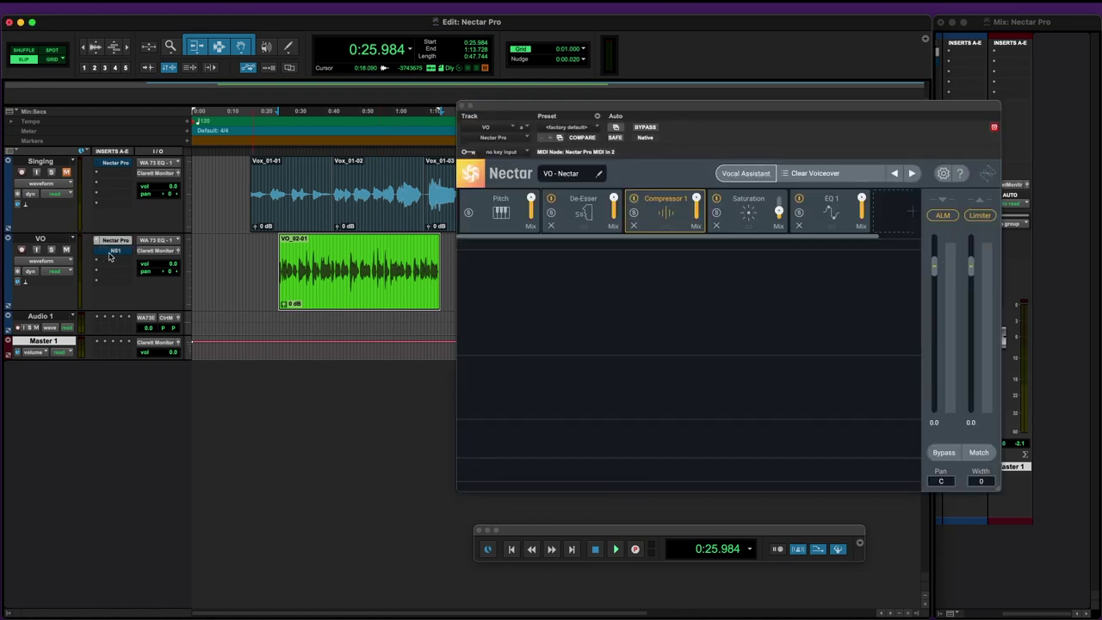
click(115, 250)
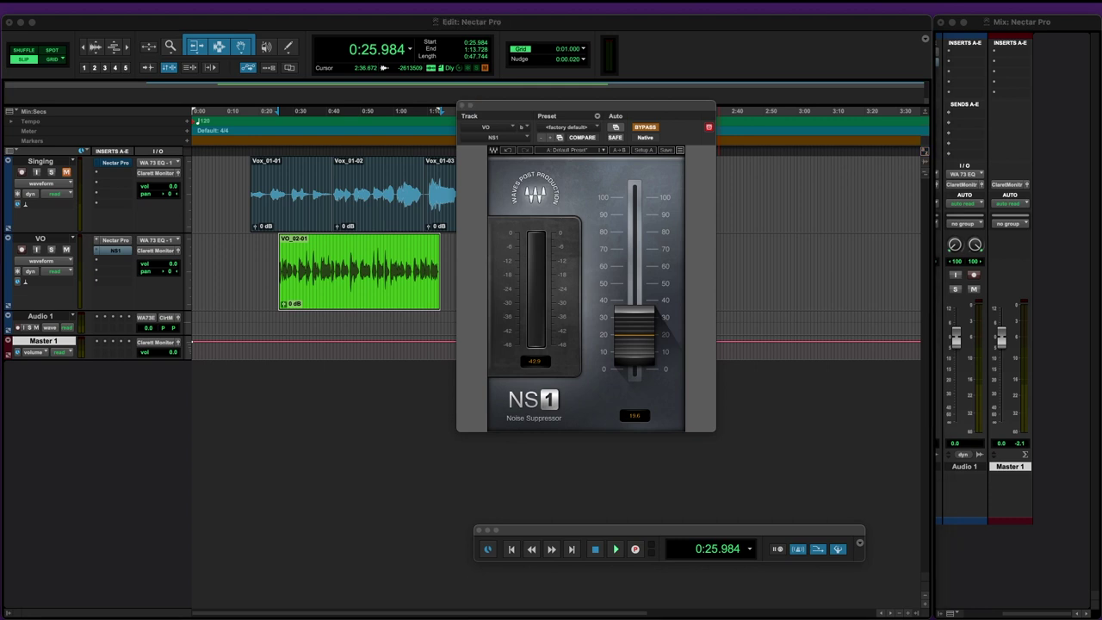
key(space)
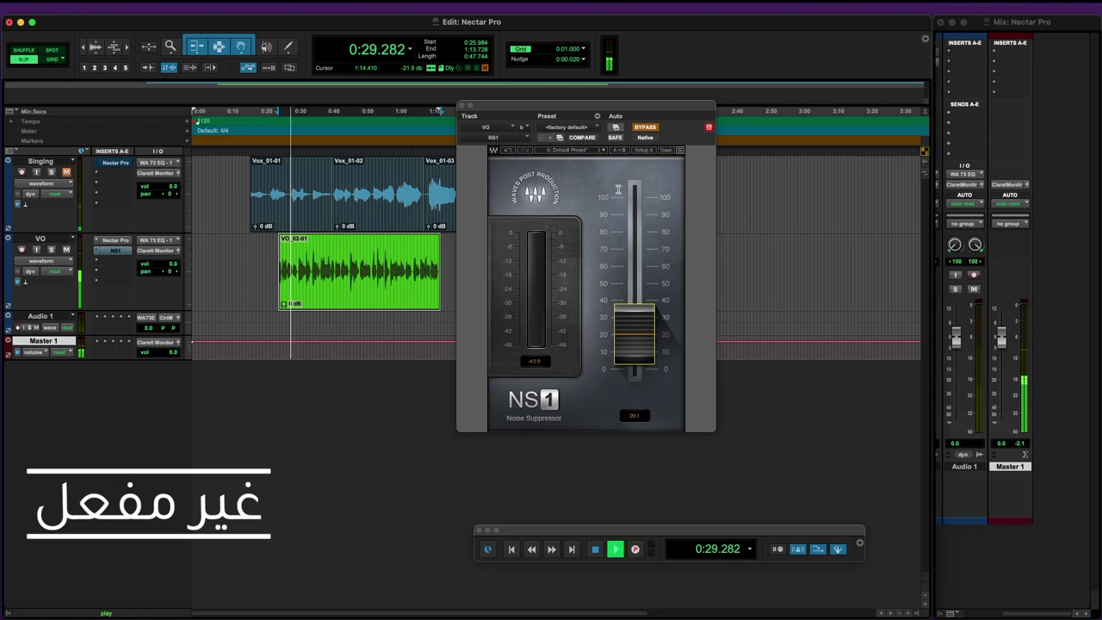
click(646, 128)
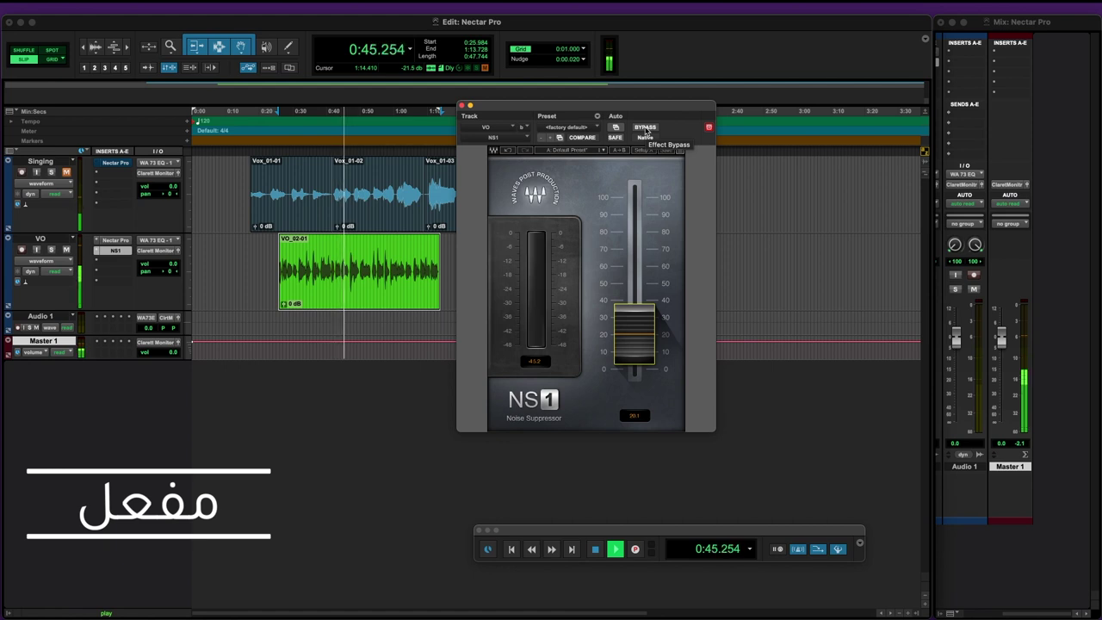
click(646, 127)
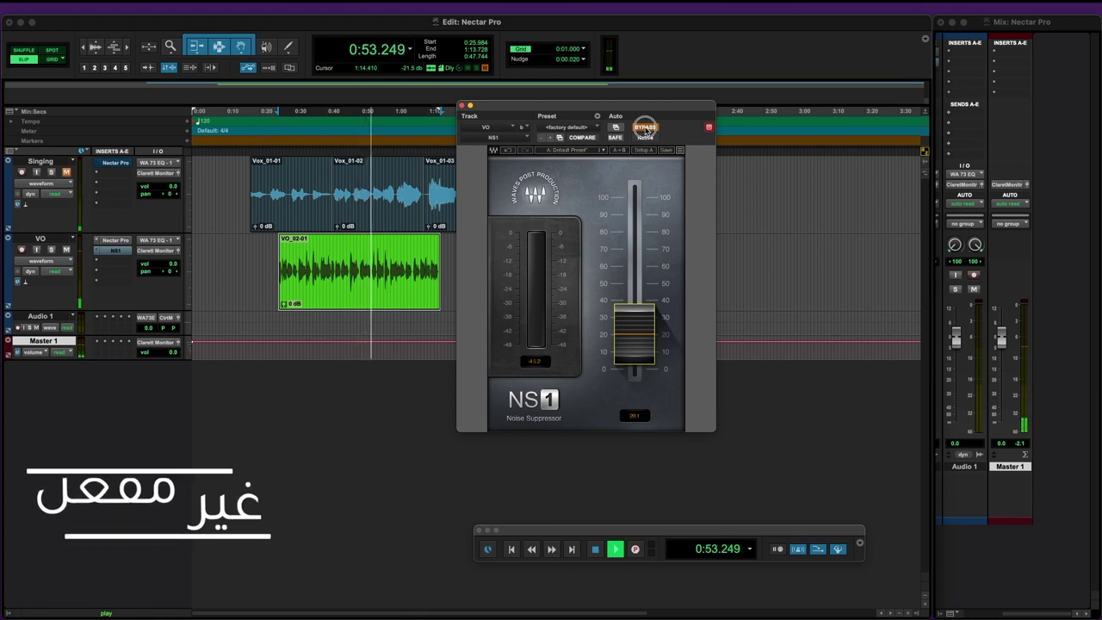
click(646, 129)
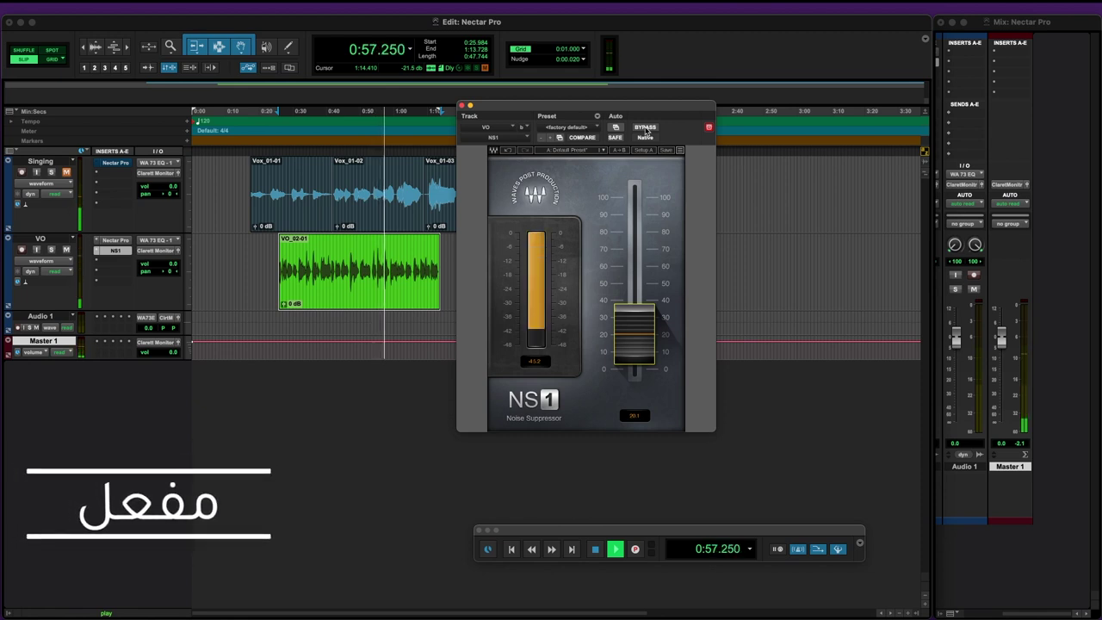
key(space)
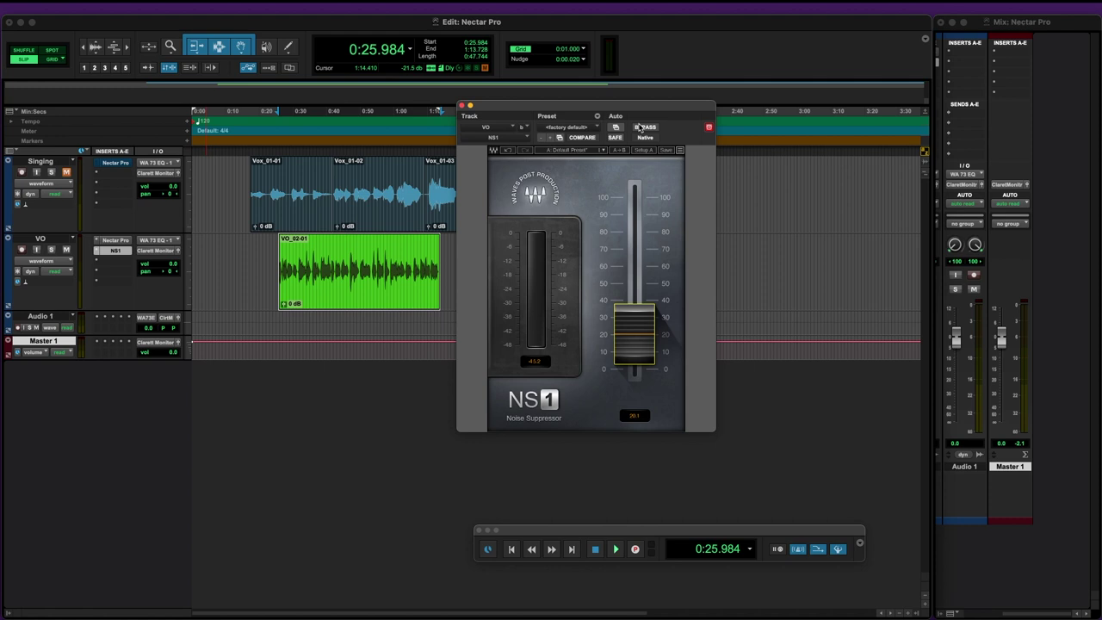
Step: Reopen Nectar Pro on the VO track, reposition its window and review the De-Esser, Compressor 1, Saturation and EQ 1 modules
click(119, 241)
click(119, 241)
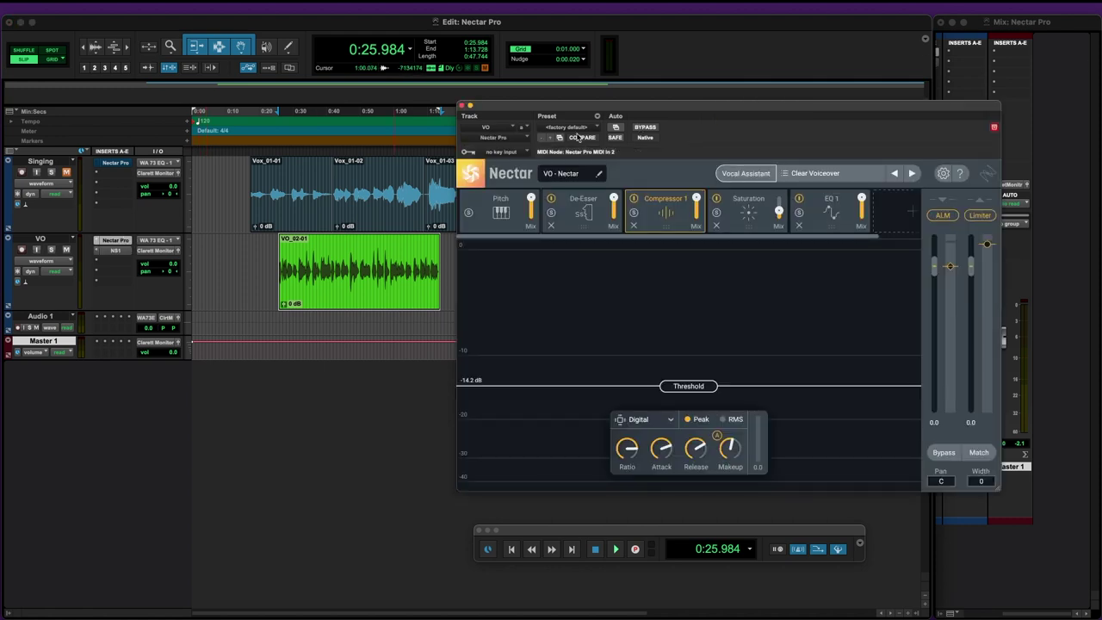
drag(649, 107, 449, 115)
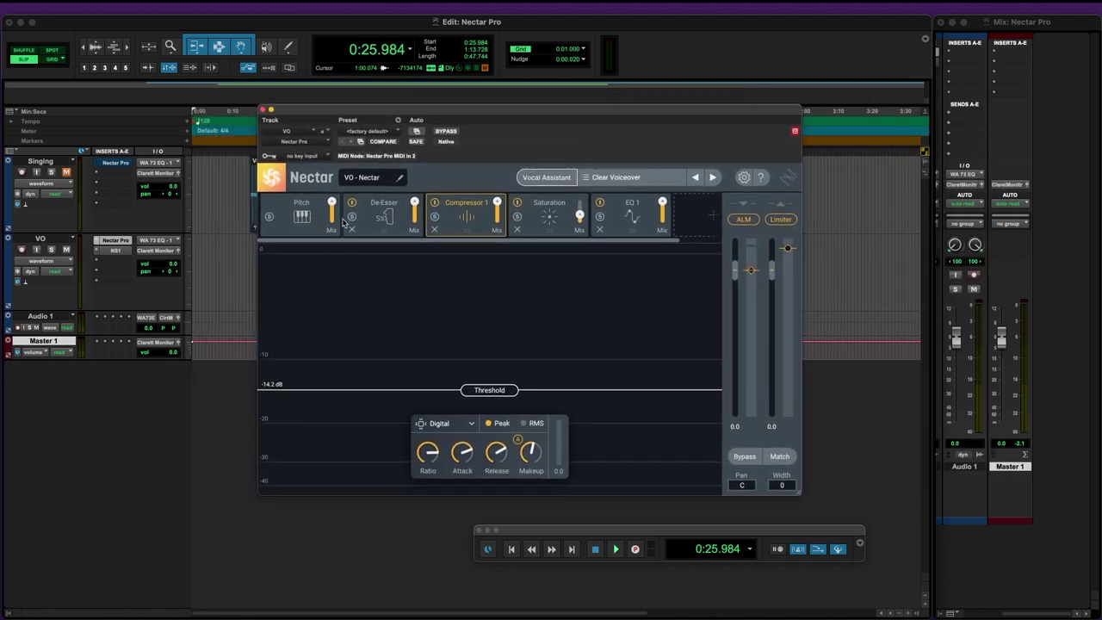
click(389, 216)
click(457, 222)
click(549, 220)
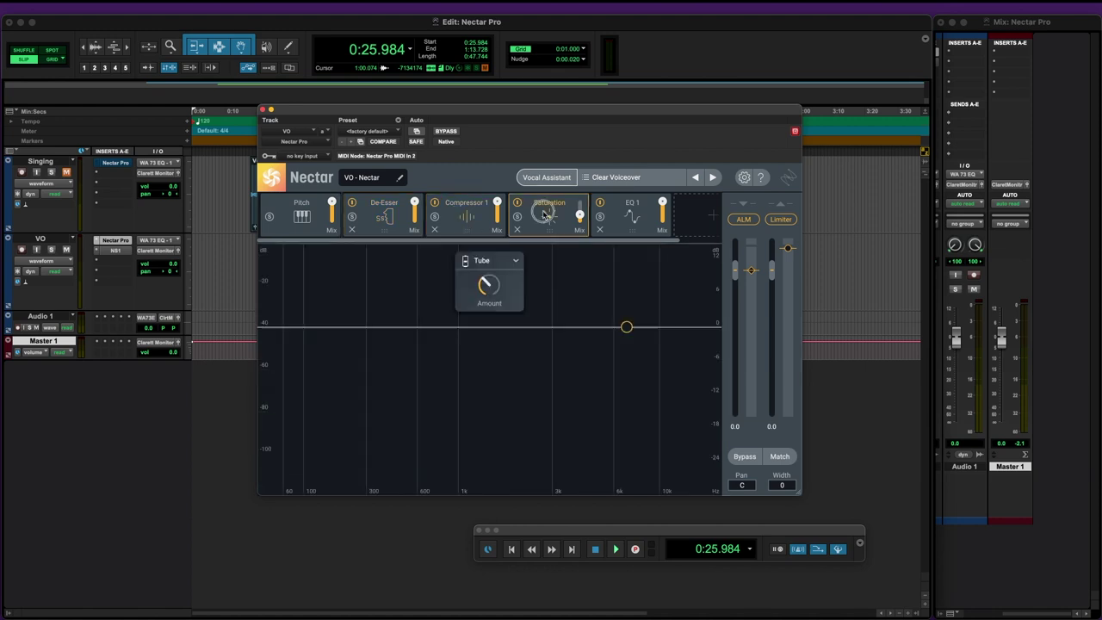
click(638, 218)
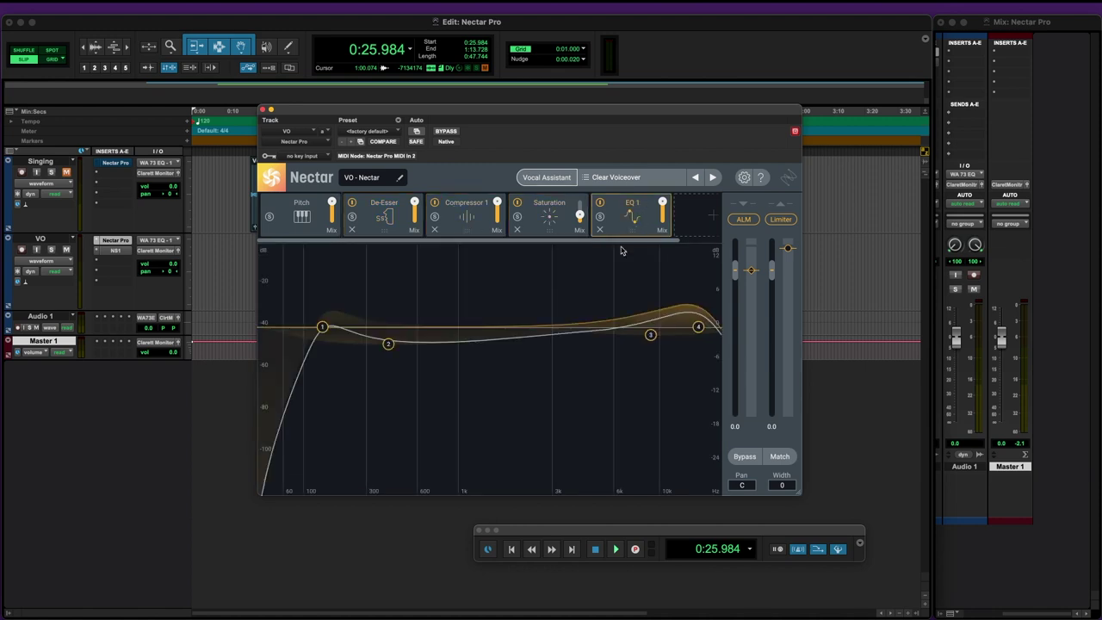